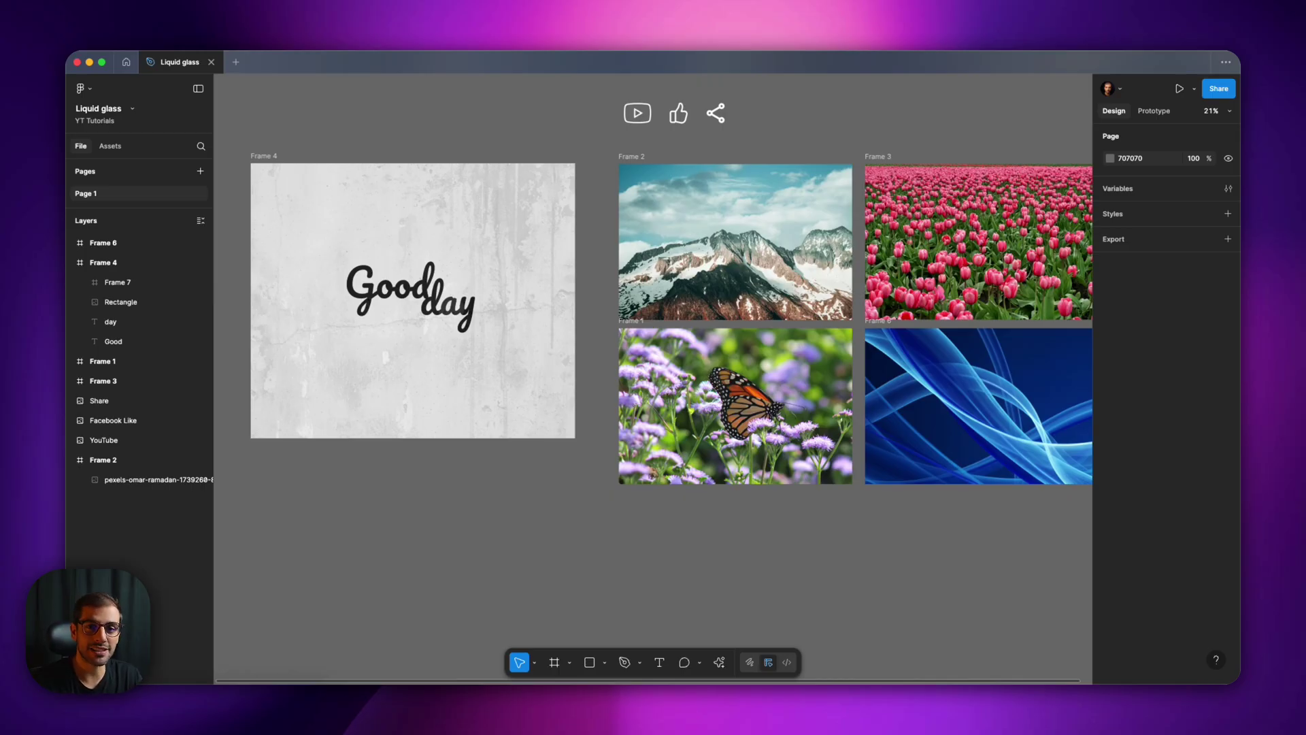
Draw a small frame about 257 × 203 on the empty canvas beside Frame 4
{"action": "scroll", "coordinate": [474, 164], "scroll_direction": "up", "scroll_amount": 1}
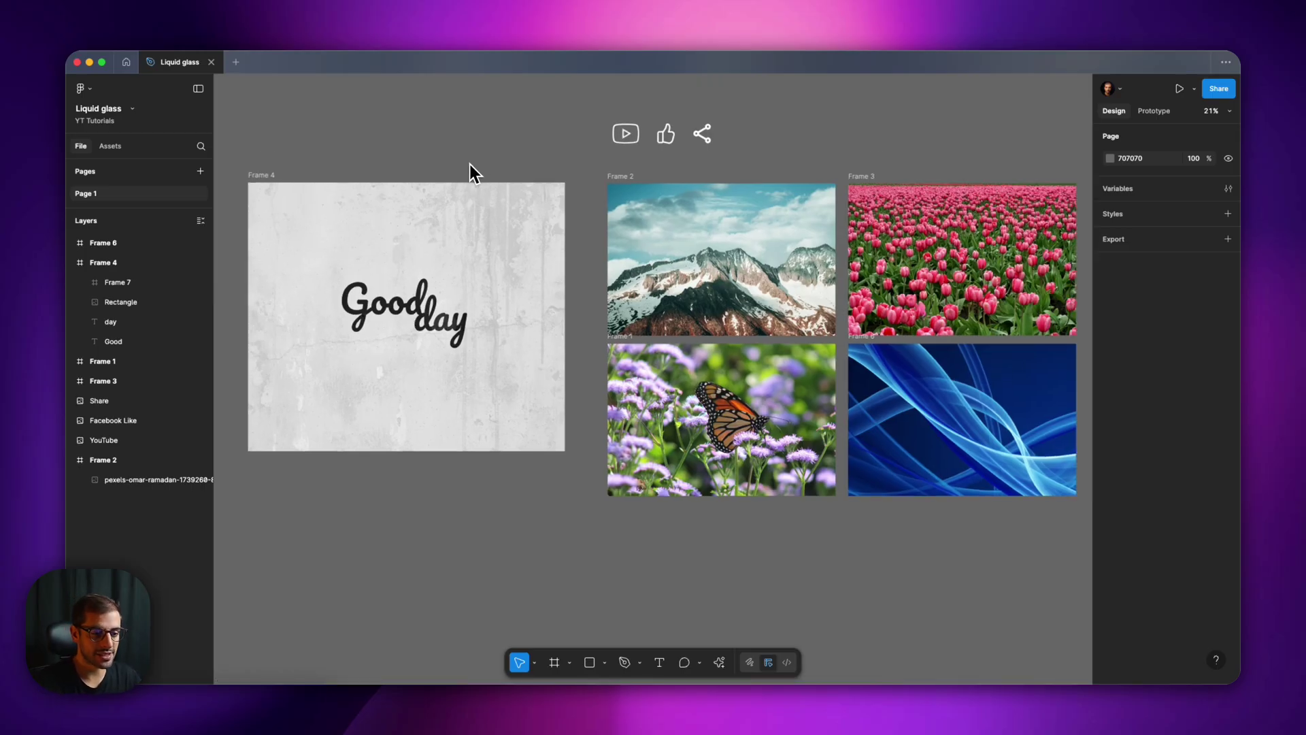
{"action": "left_click_drag", "start_coordinate": [291, 151], "coordinate": [544, 151]}
{"action": "left_click", "coordinate": [499, 303]}
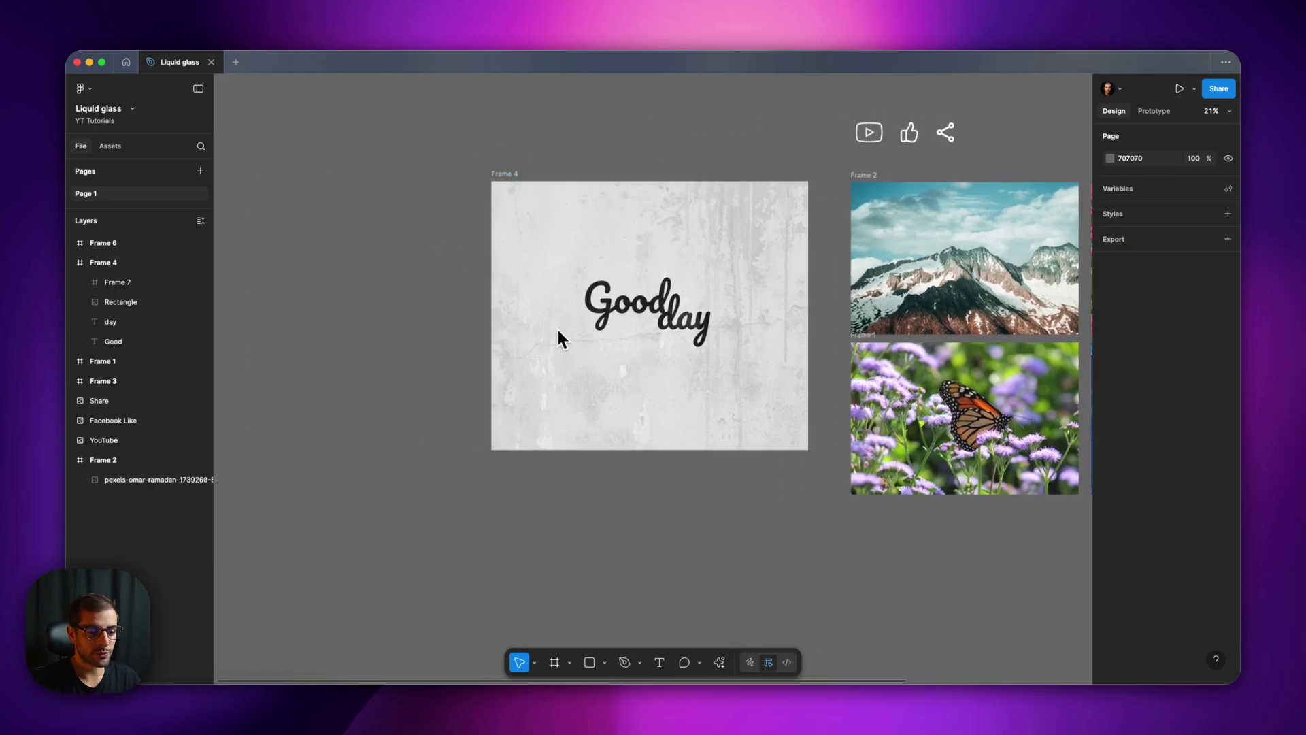
{"action": "scroll", "coordinate": [426, 267], "scroll_direction": "up", "scroll_amount": 3}
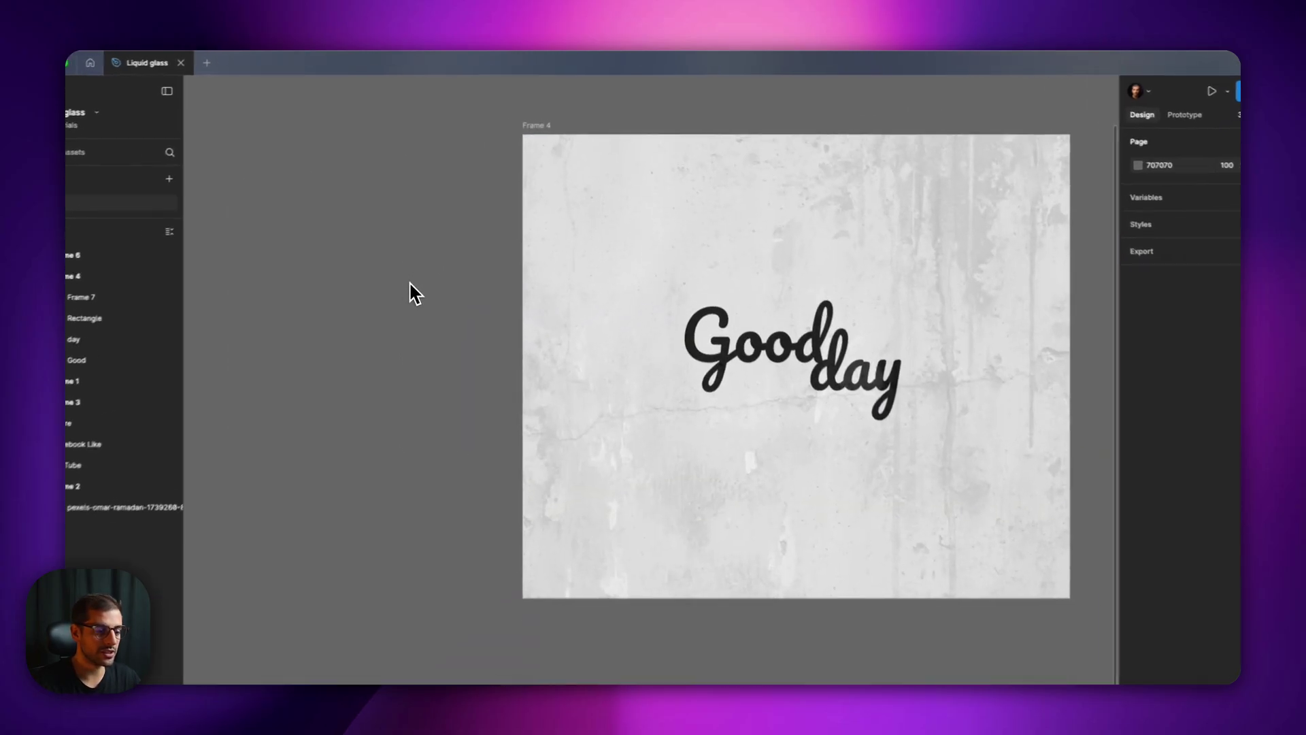
{"action": "key", "text": "f"}
{"action": "left_click_drag", "start_coordinate": [354, 289], "coordinate": [417, 338]}
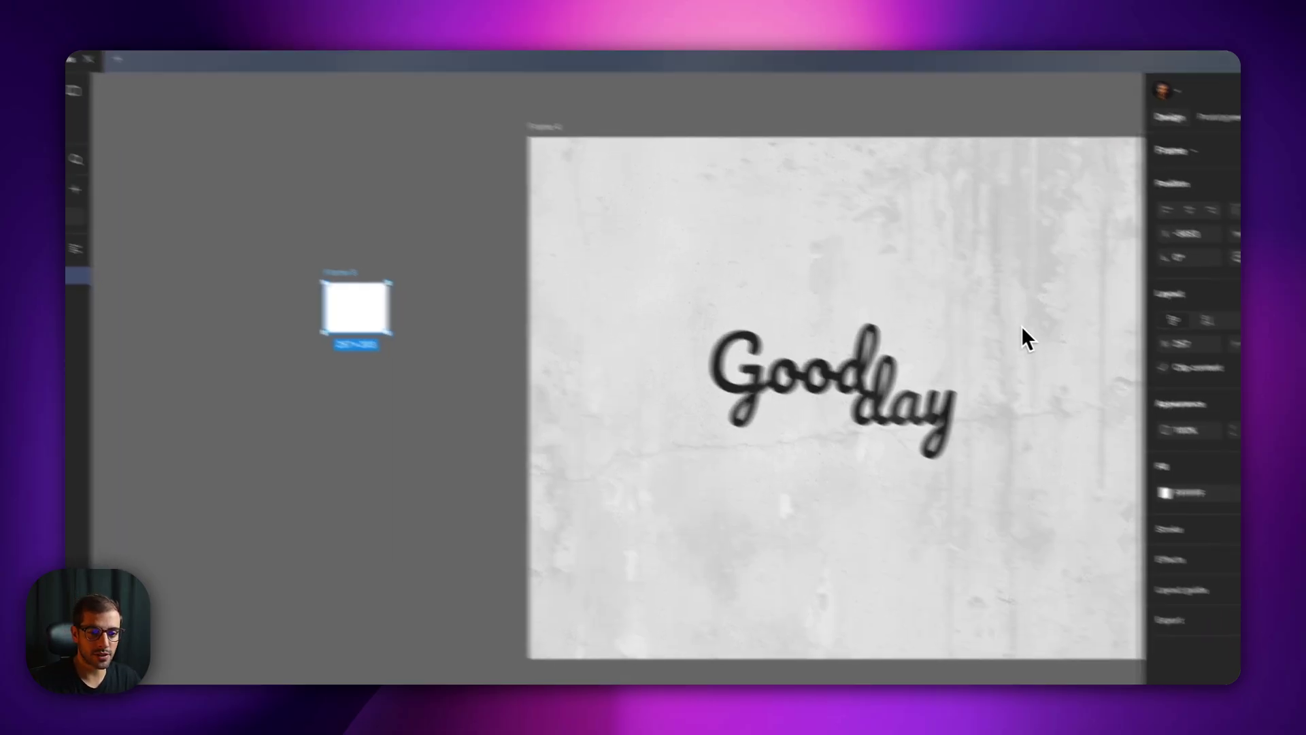
Resize the new frame to 200 × 200 with a corner radius of 200 and shift the circle closer to Frame 4
{"action": "left_click", "coordinate": [1220, 348]}
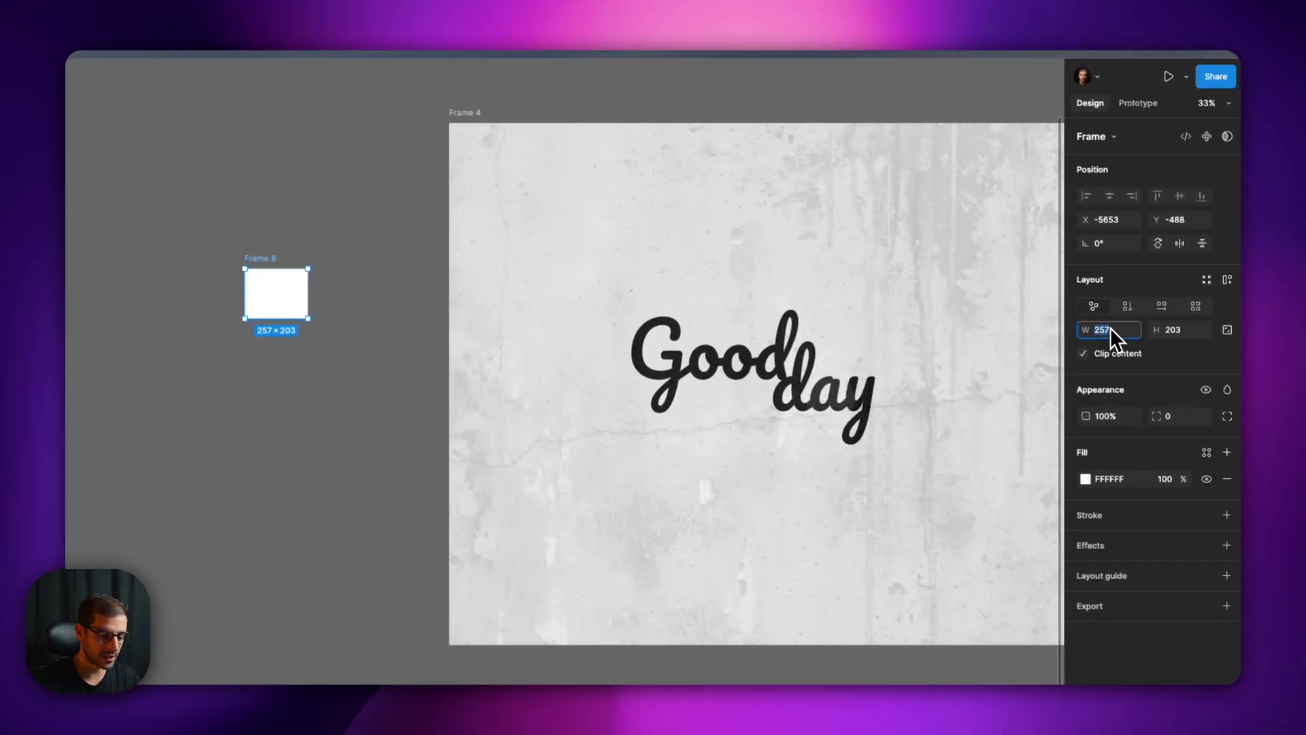
{"action": "type", "text": "200"}
{"action": "key", "text": "Tab"}
{"action": "type", "text": "200"}
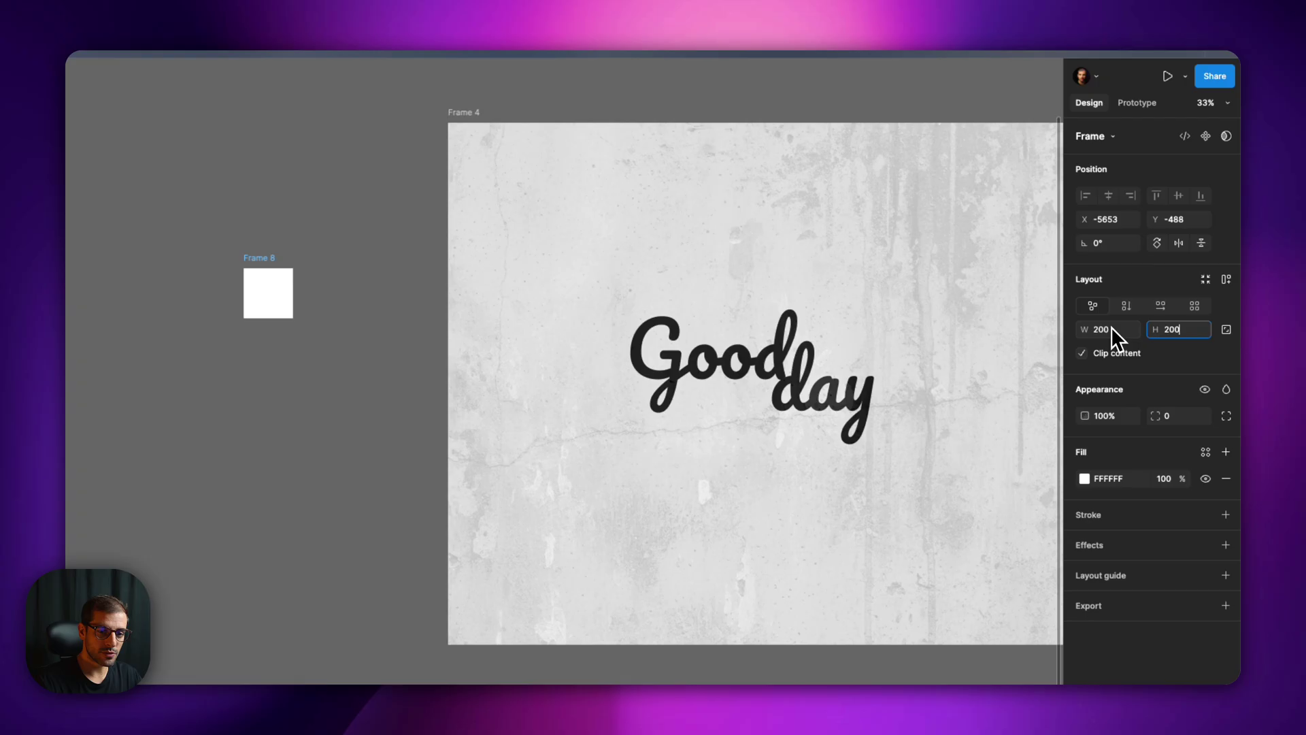
{"action": "key", "text": "Tab"}
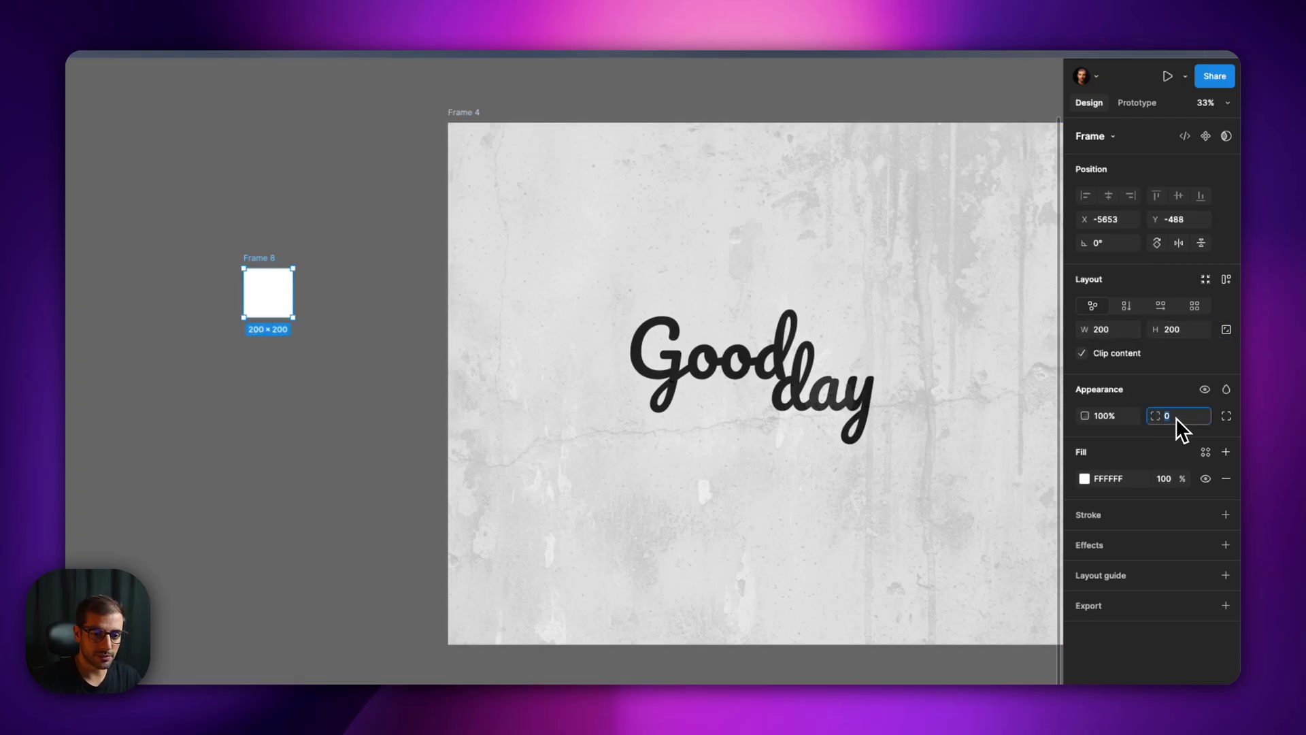
{"action": "key", "text": "Return"}
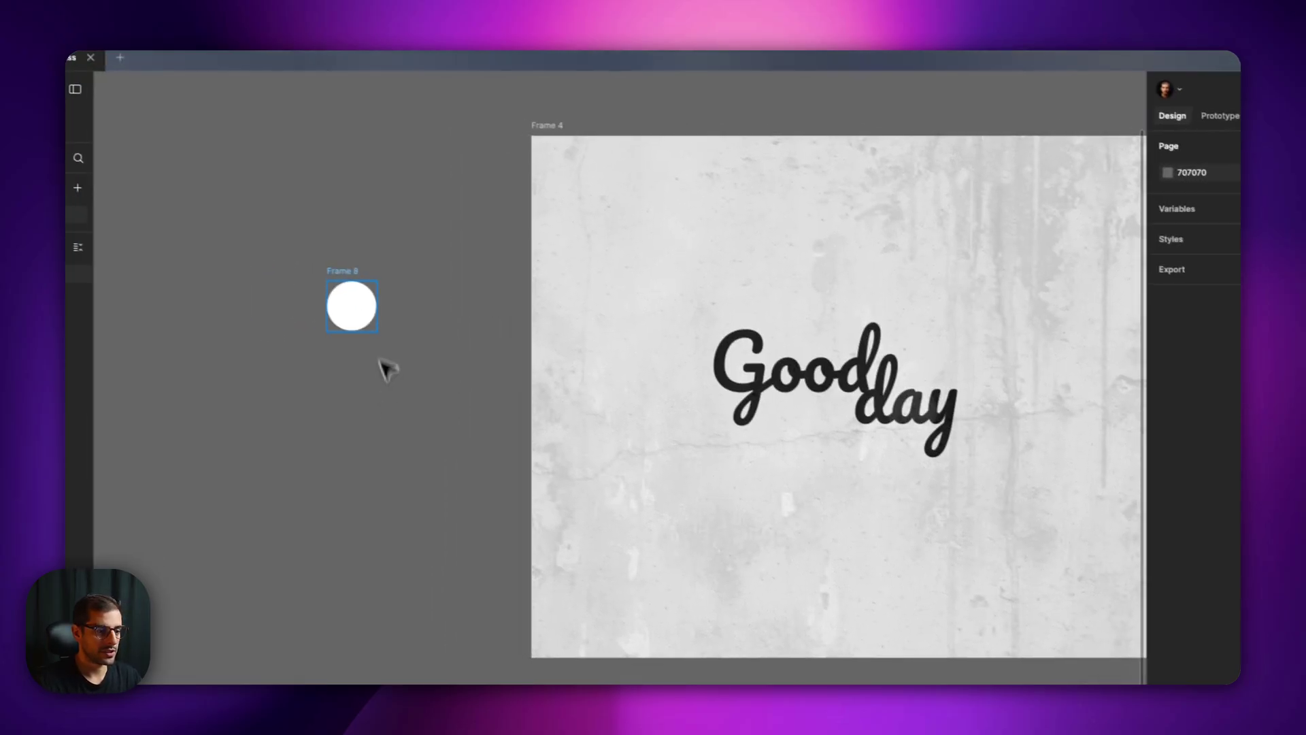
{"action": "left_click_drag", "start_coordinate": [418, 300], "coordinate": [442, 346]}
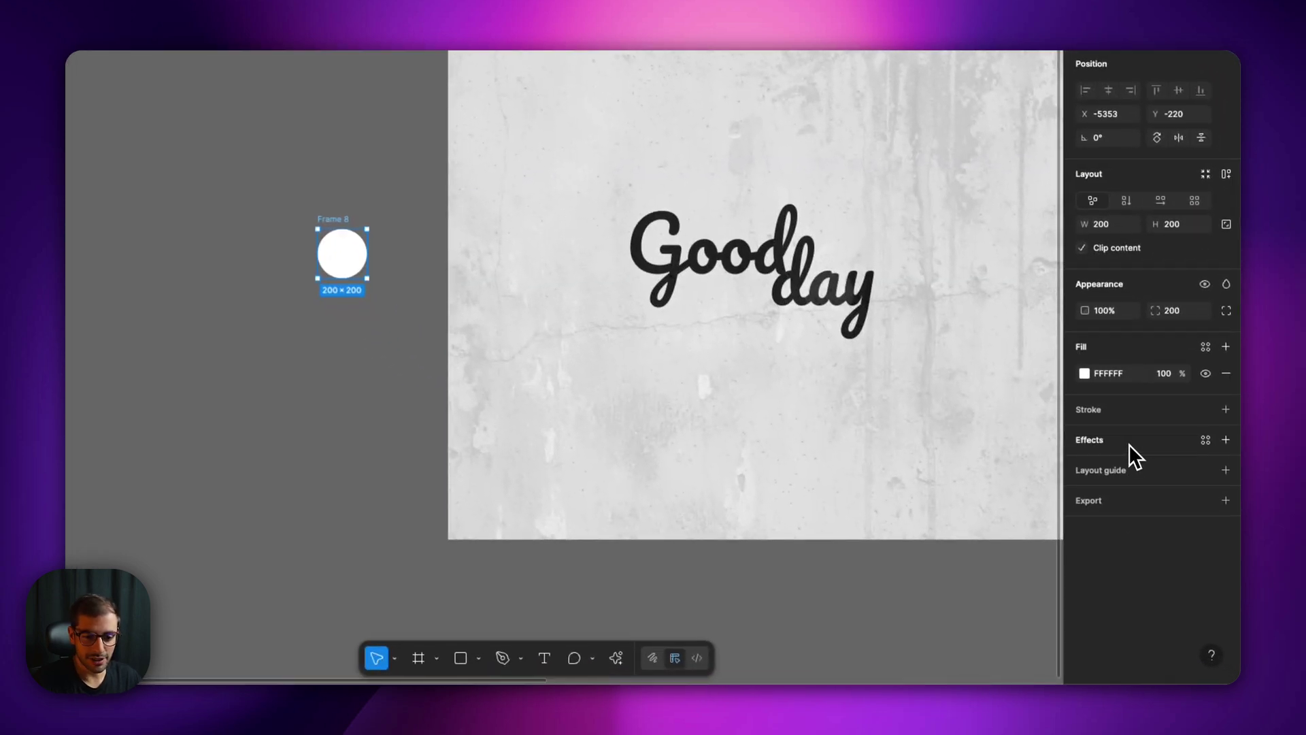
Apply a Glass effect to the circular frame and open the effect's settings
{"action": "left_click", "coordinate": [1225, 441]}
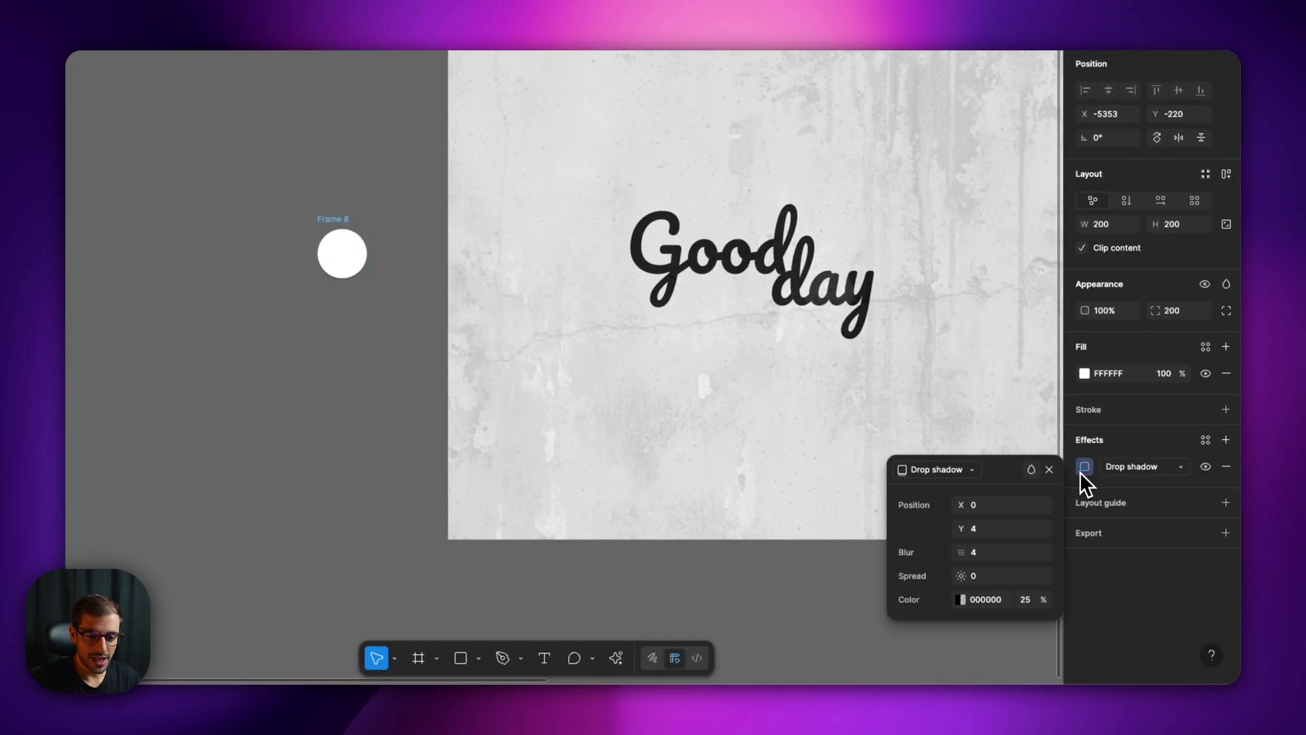
{"action": "left_click", "coordinate": [970, 470]}
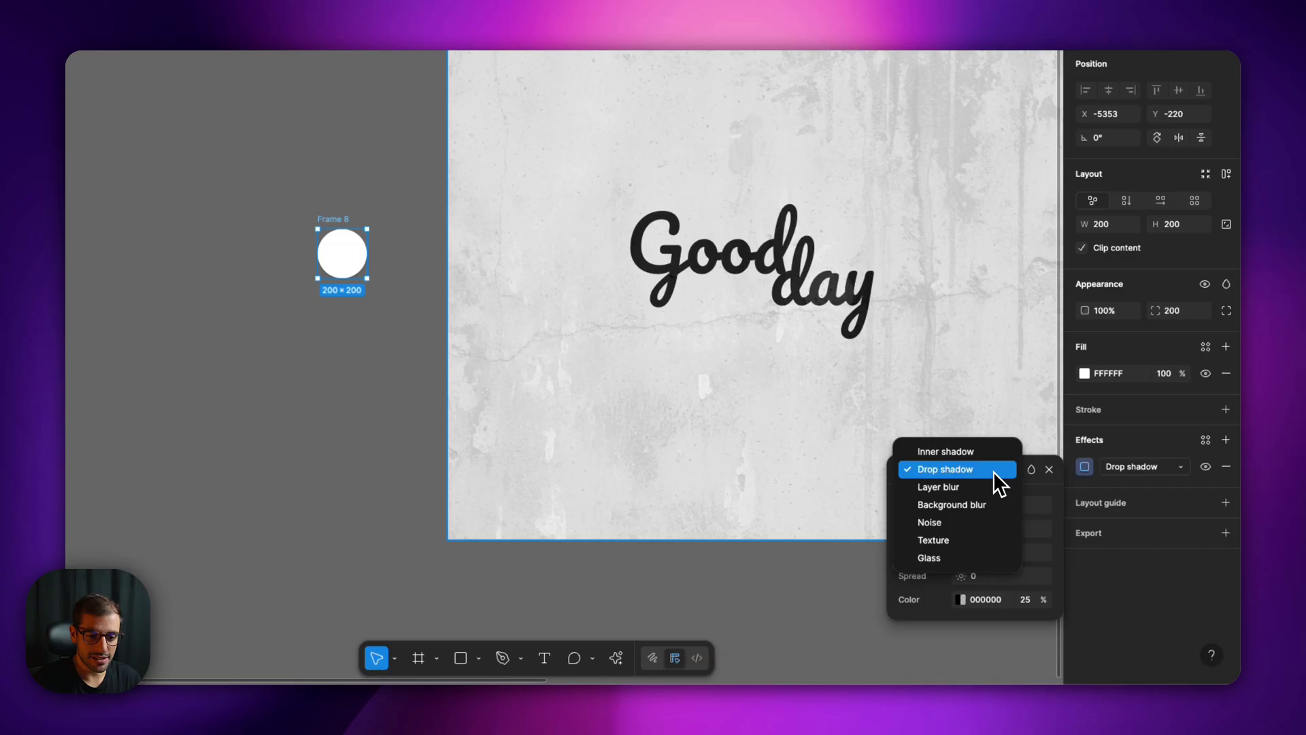
{"action": "left_click", "coordinate": [931, 558]}
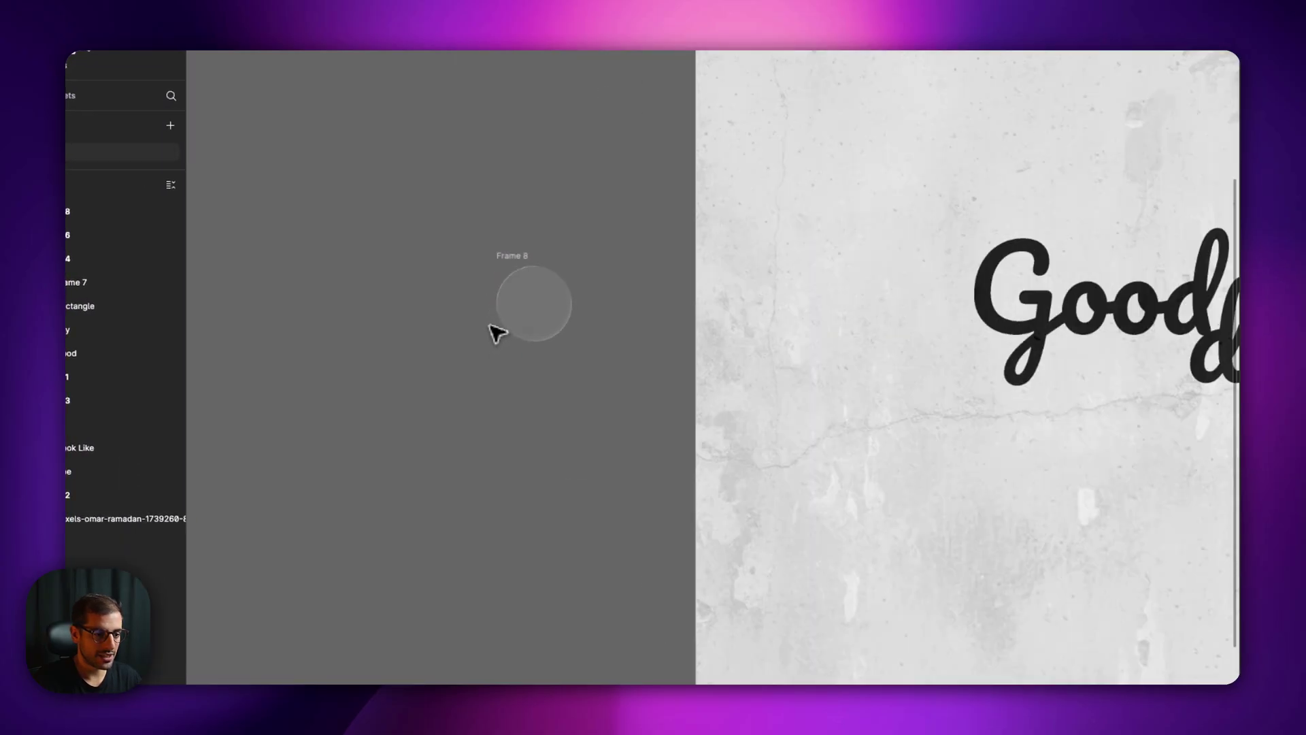
{"action": "scroll", "coordinate": [500, 323], "scroll_direction": "up", "scroll_amount": 5}
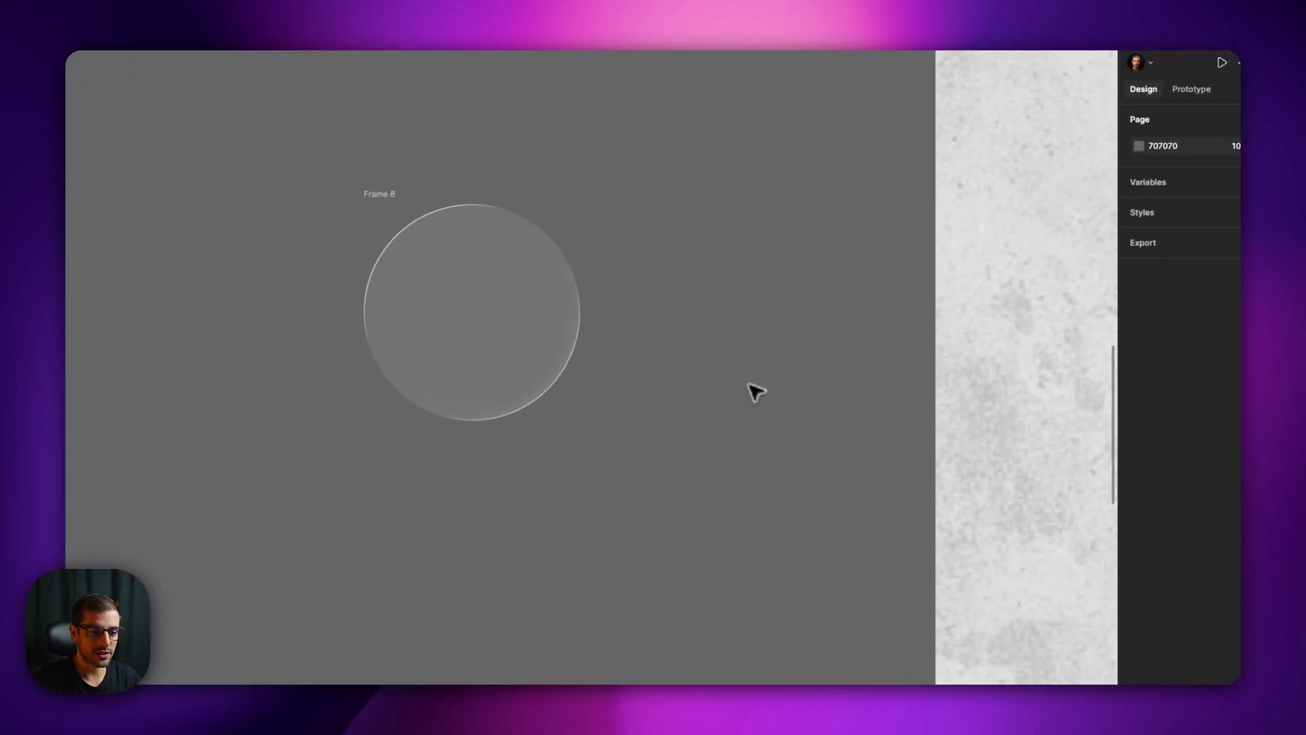
{"action": "left_click", "coordinate": [468, 234]}
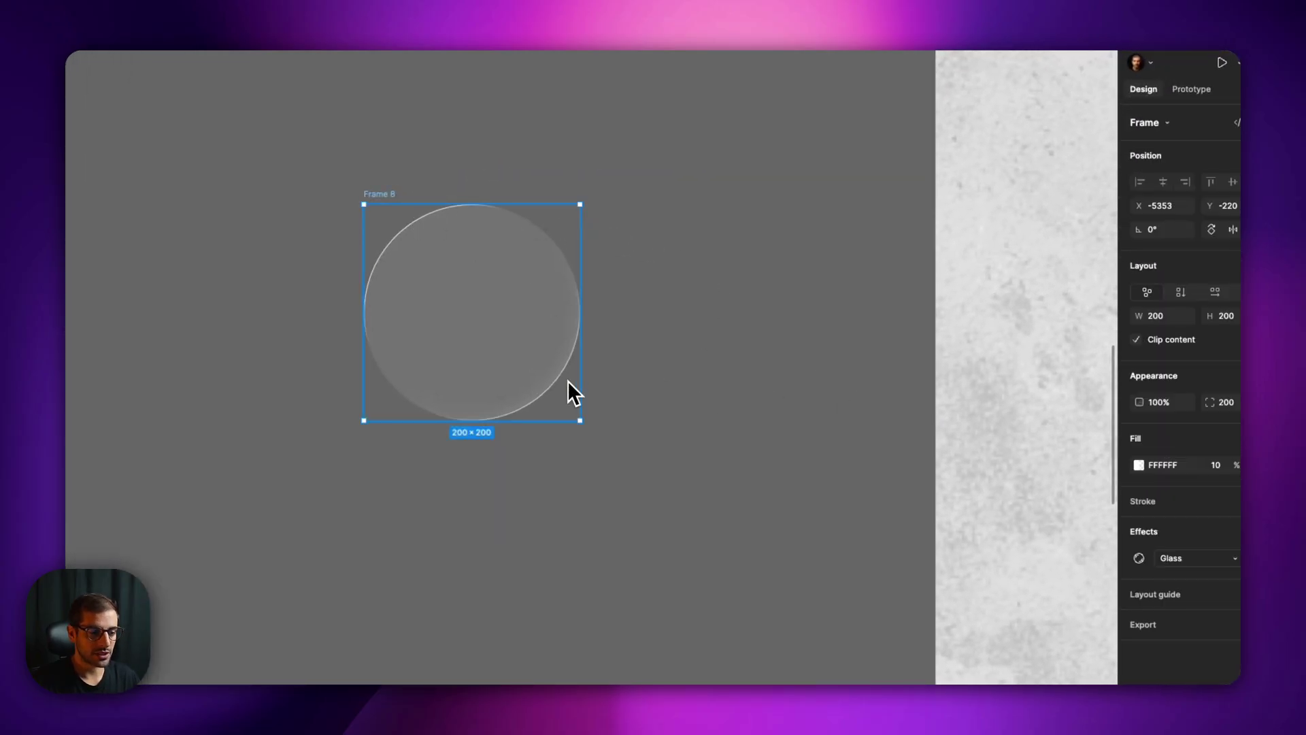
{"action": "left_click", "coordinate": [1139, 558]}
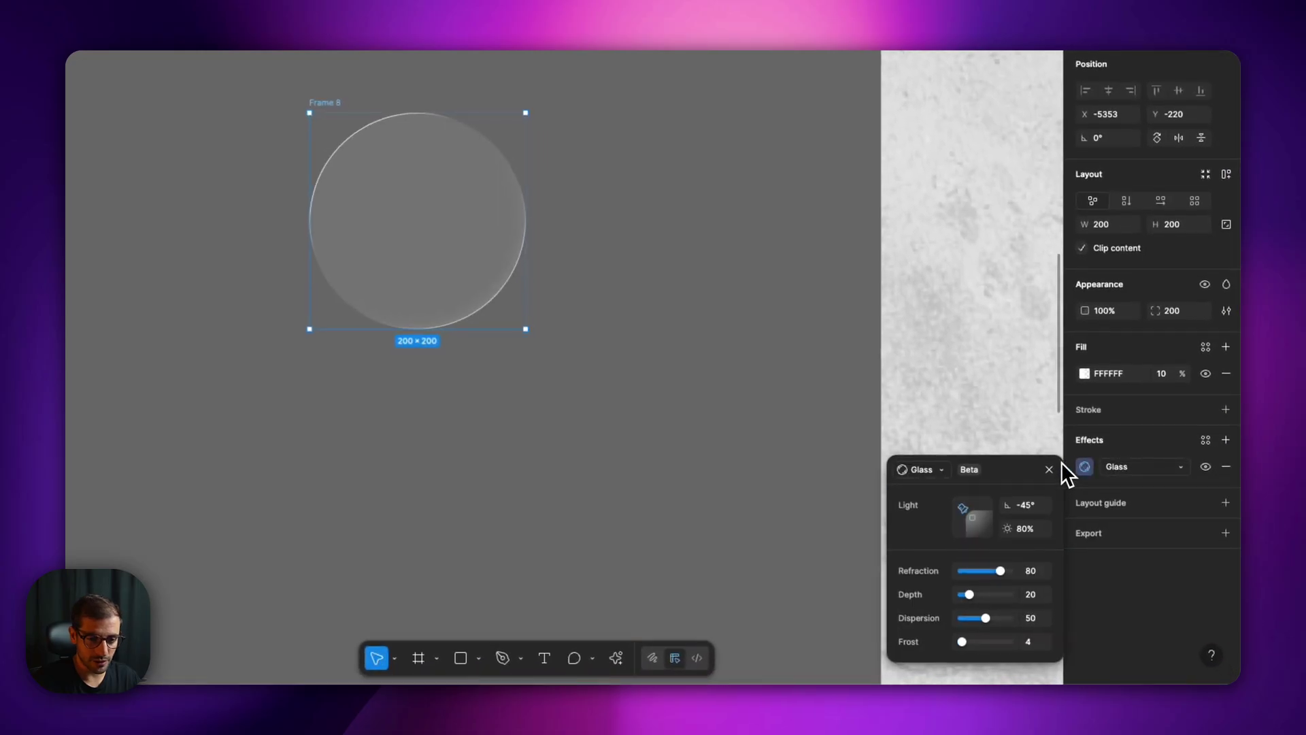
Set the glass light angle to -38°, refraction to 67, depth to 5 and dispersion to 55
{"action": "left_click_drag", "start_coordinate": [963, 508], "coordinate": [969, 517]}
{"action": "left_click_drag", "start_coordinate": [1000, 572], "coordinate": [994, 573]}
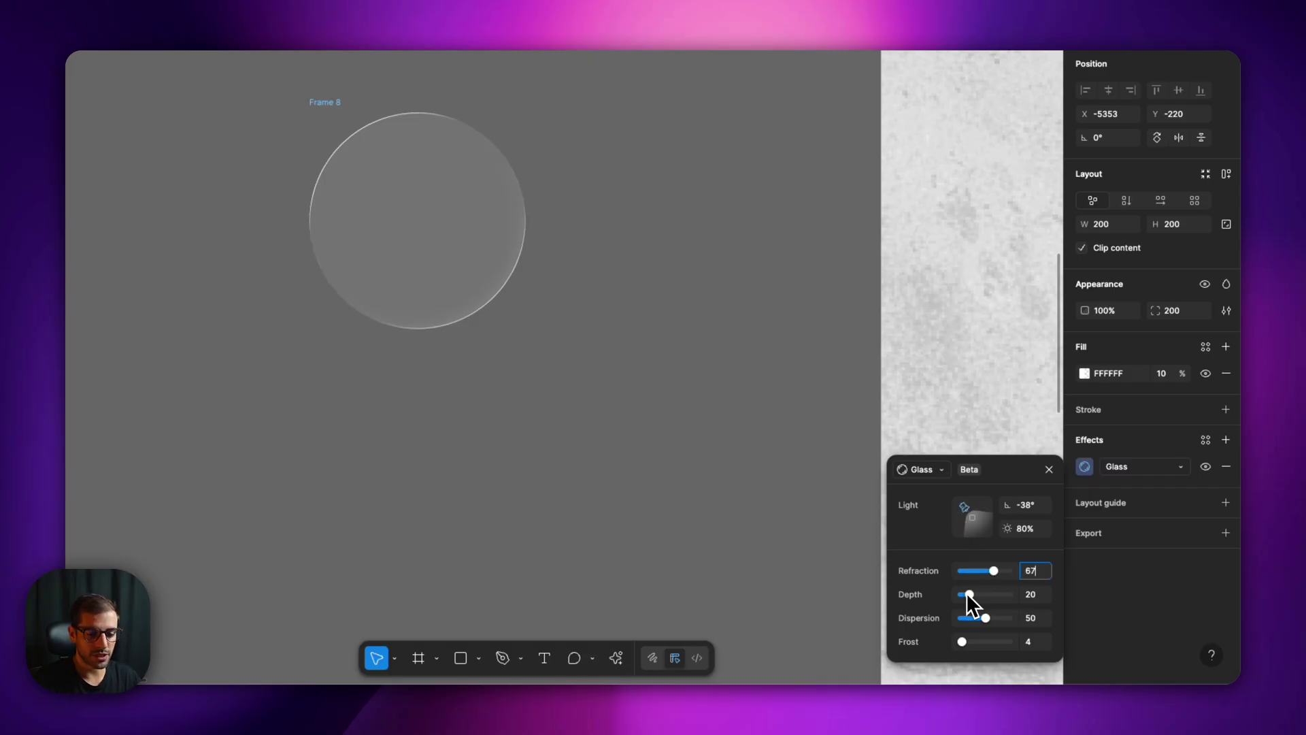
{"action": "left_click_drag", "start_coordinate": [981, 623], "coordinate": [984, 623]}
Move the glass circle into Frame 4 so it overlaps the outer curve of the G in "Good"
{"action": "left_click_drag", "start_coordinate": [508, 291], "coordinate": [756, 467]}
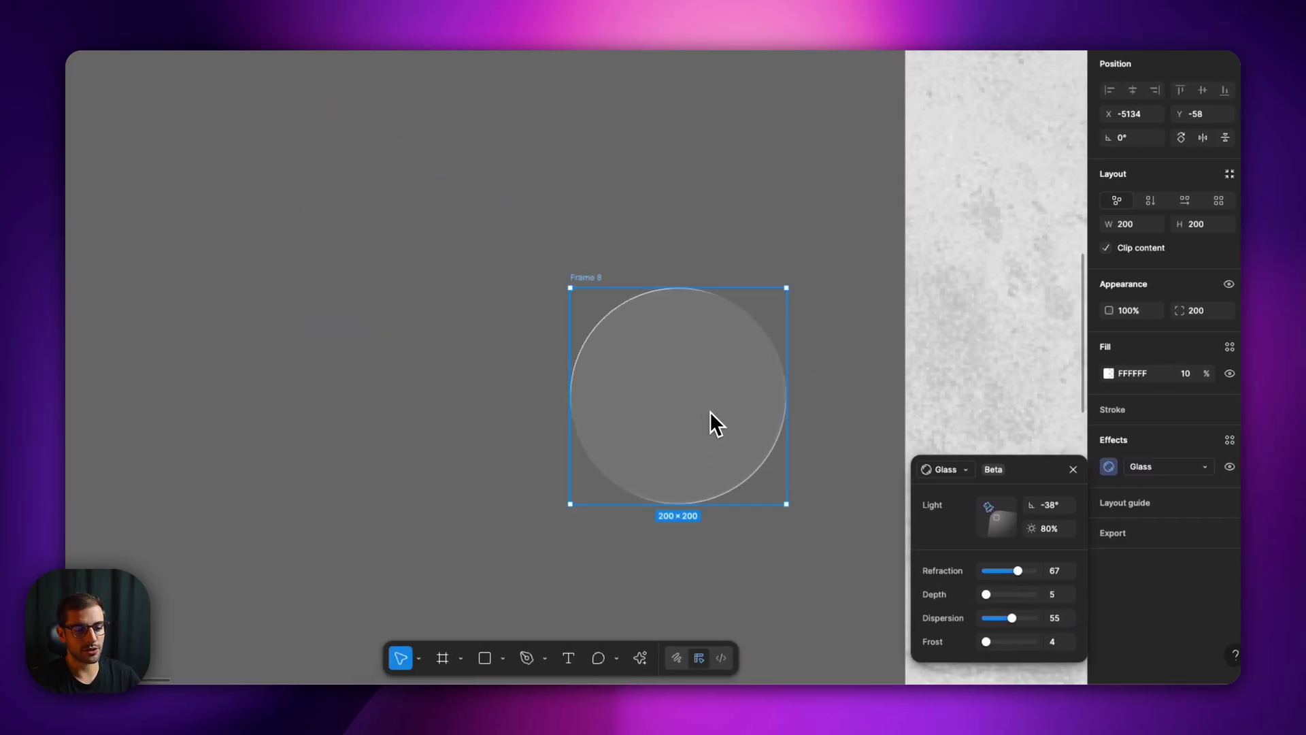
{"action": "scroll", "coordinate": [778, 315], "scroll_direction": "down", "scroll_amount": 10}
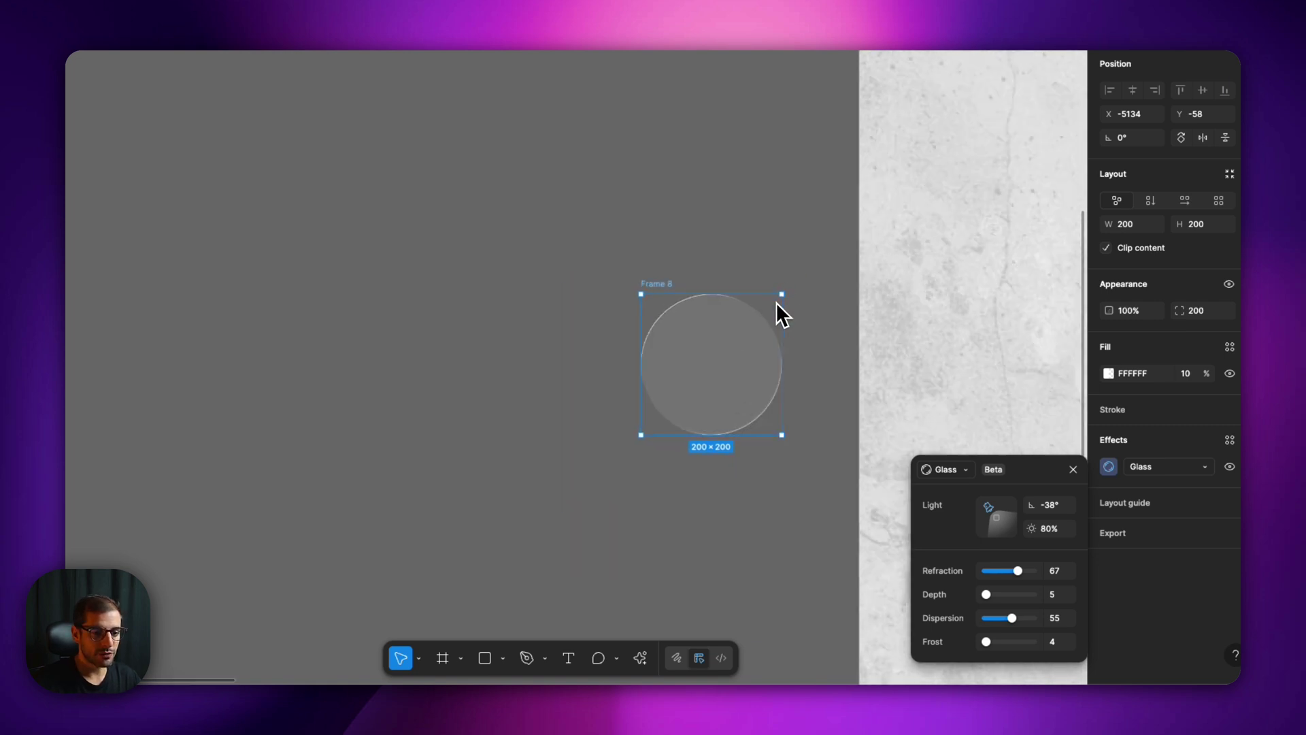
{"action": "left_click_drag", "start_coordinate": [811, 325], "coordinate": [320, 338]}
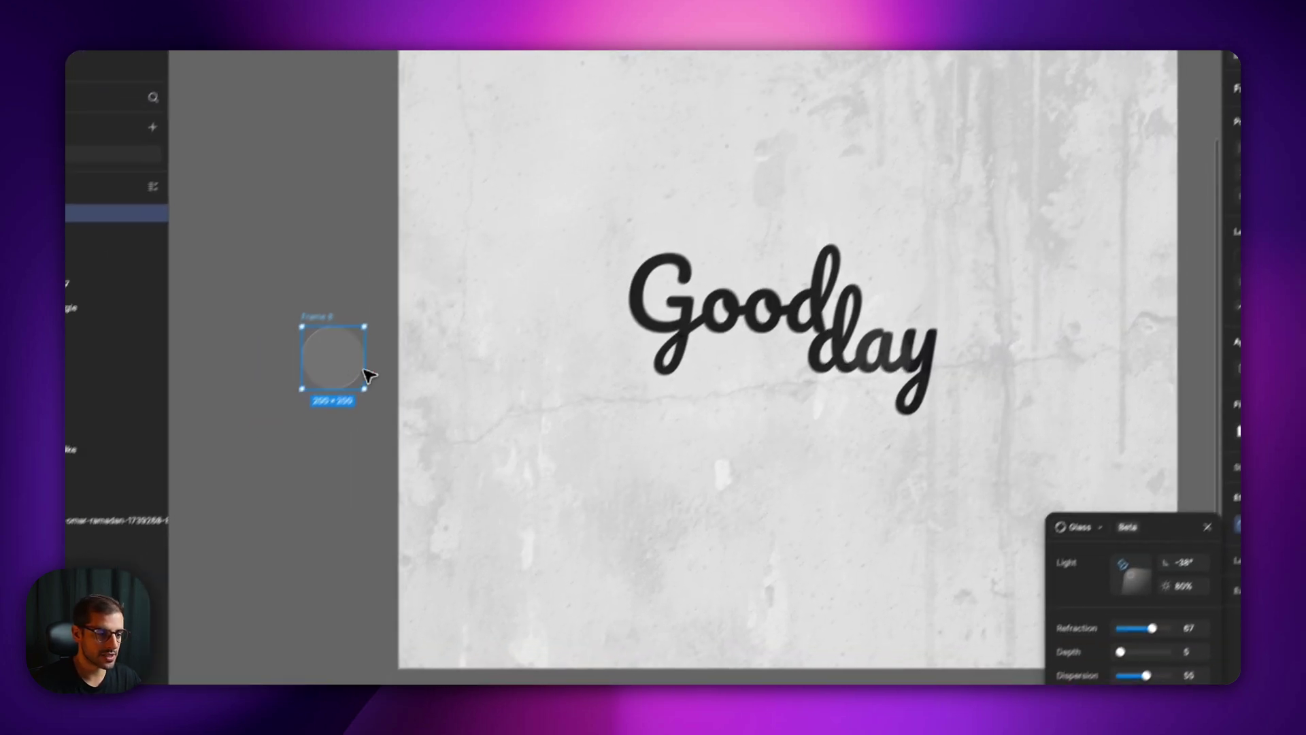
{"action": "left_click_drag", "start_coordinate": [274, 383], "coordinate": [556, 363]}
{"action": "left_click_drag", "start_coordinate": [646, 330], "coordinate": [688, 253]}
{"action": "scroll", "coordinate": [682, 253], "scroll_direction": "up", "scroll_amount": 1}
{"action": "scroll", "coordinate": [684, 260], "scroll_direction": "up", "scroll_amount": 8}
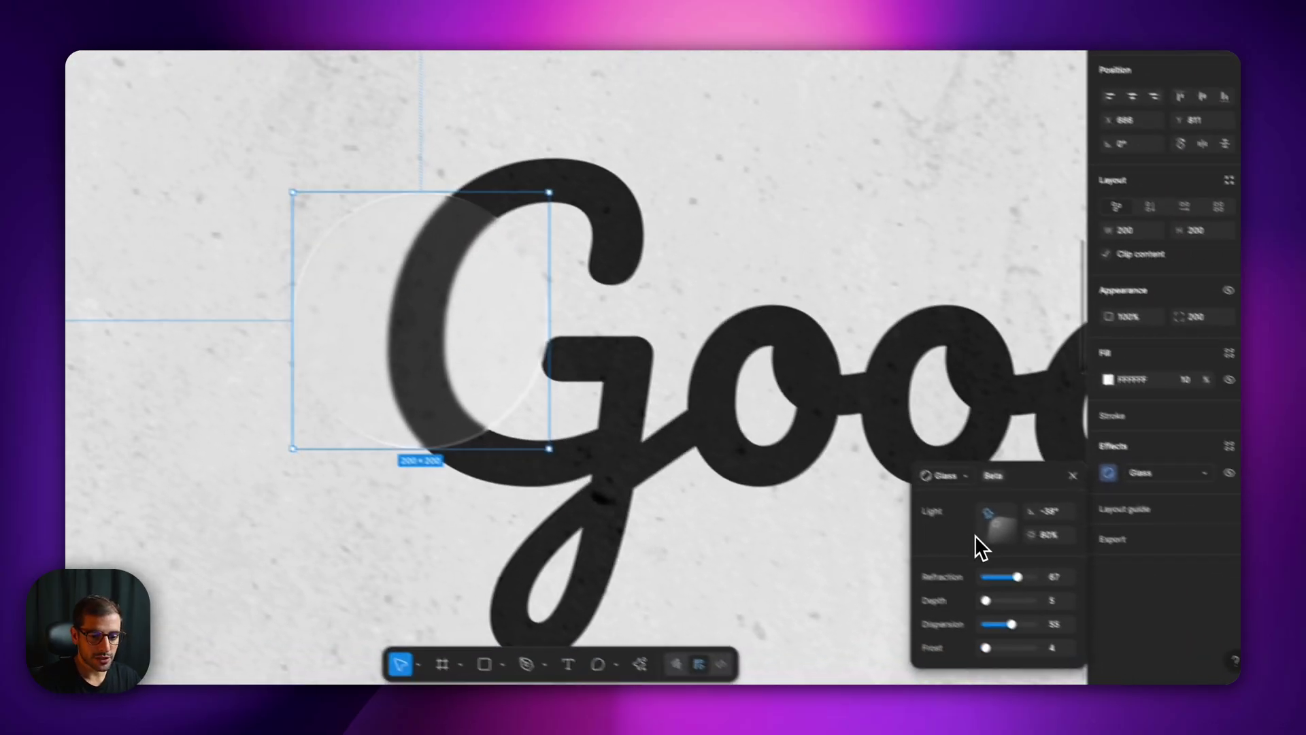
Set the glass refraction to 83, depth to 60, dispersion to 62 and frost to 22
{"action": "left_click_drag", "start_coordinate": [1170, 618], "coordinate": [1158, 617]}
{"action": "left_click_drag", "start_coordinate": [981, 571], "coordinate": [971, 642]}
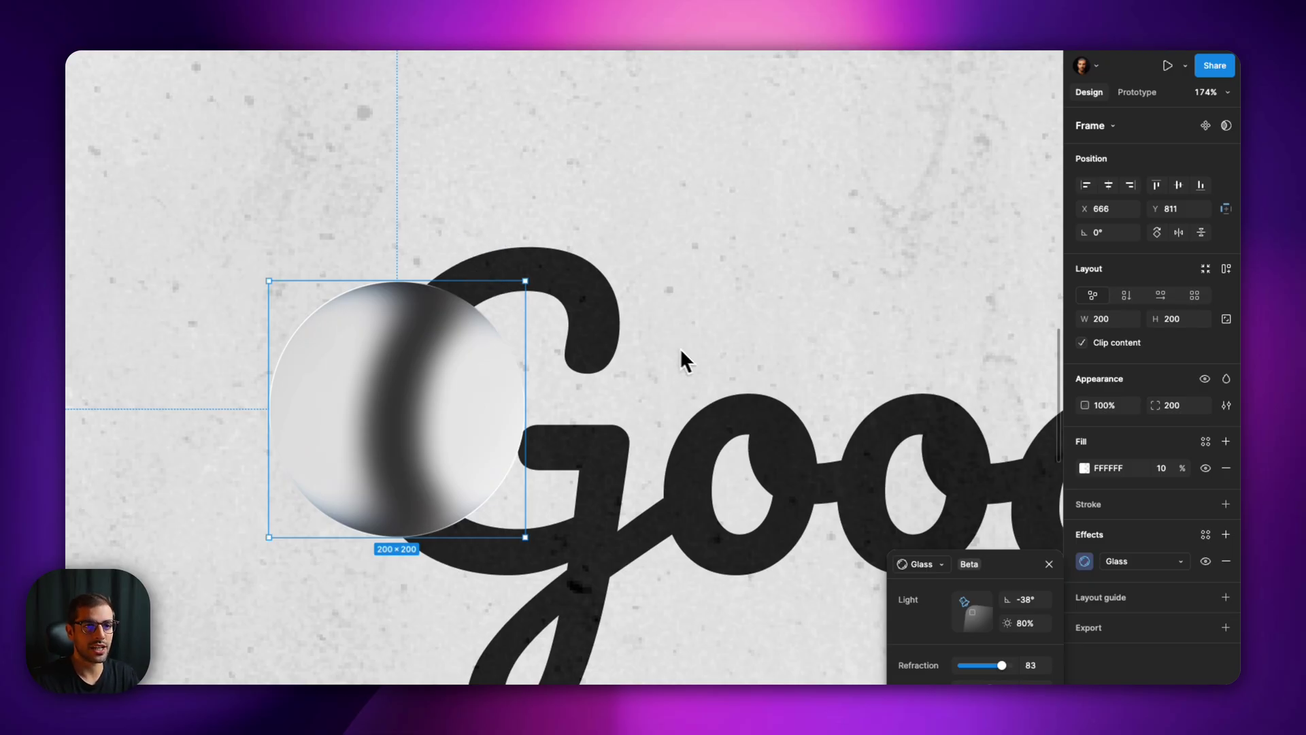
Set the glass light's angle to -22° and its intensity to 100%
{"action": "mouse_move", "coordinate": [965, 602]}
{"action": "left_mouse_down"}
{"action": "mouse_move", "coordinate": [961, 627]}
{"action": "mouse_move", "coordinate": [966, 610]}
{"action": "left_mouse_up"}
{"action": "left_click_drag", "start_coordinate": [969, 524], "coordinate": [977, 508]}
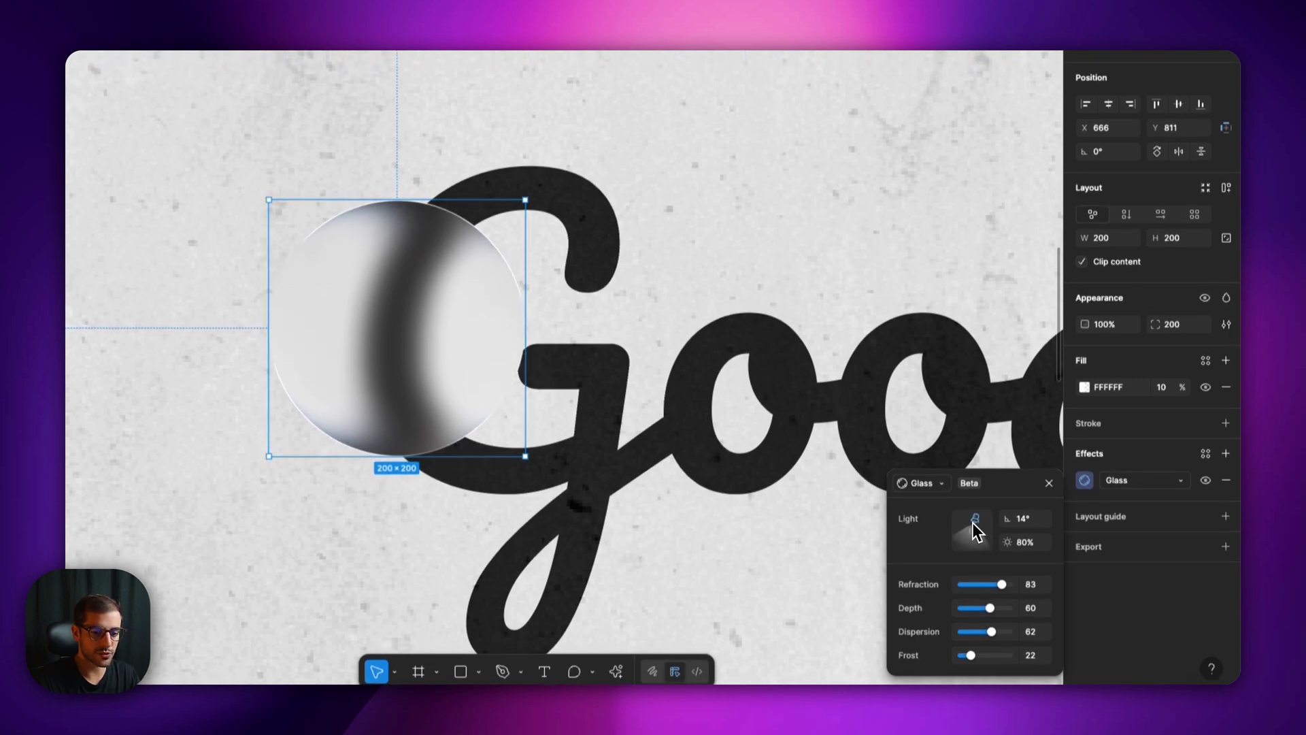
{"action": "mouse_move", "coordinate": [975, 517]}
{"action": "left_mouse_down"}
{"action": "mouse_move", "coordinate": [963, 525]}
{"action": "mouse_move", "coordinate": [973, 512]}
{"action": "mouse_move", "coordinate": [984, 528]}
{"action": "mouse_move", "coordinate": [968, 505]}
{"action": "left_mouse_up"}
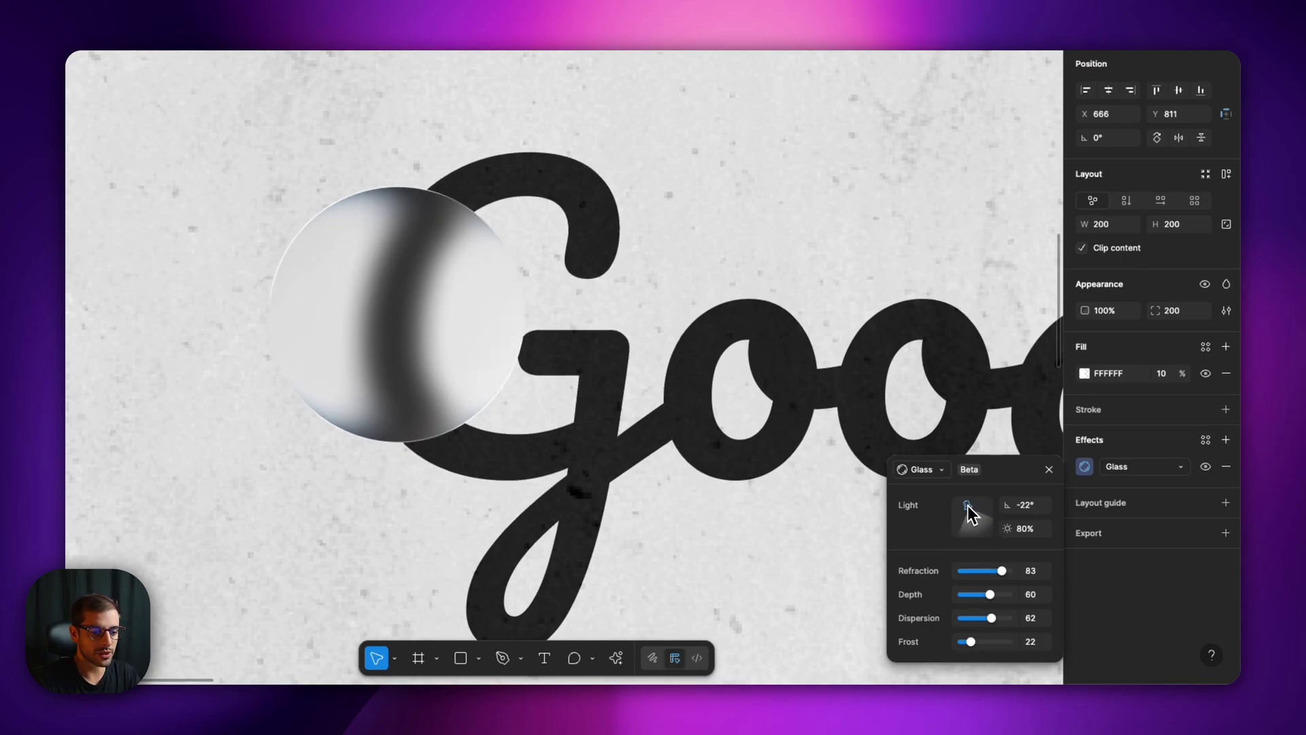
{"action": "left_click", "coordinate": [1029, 533]}
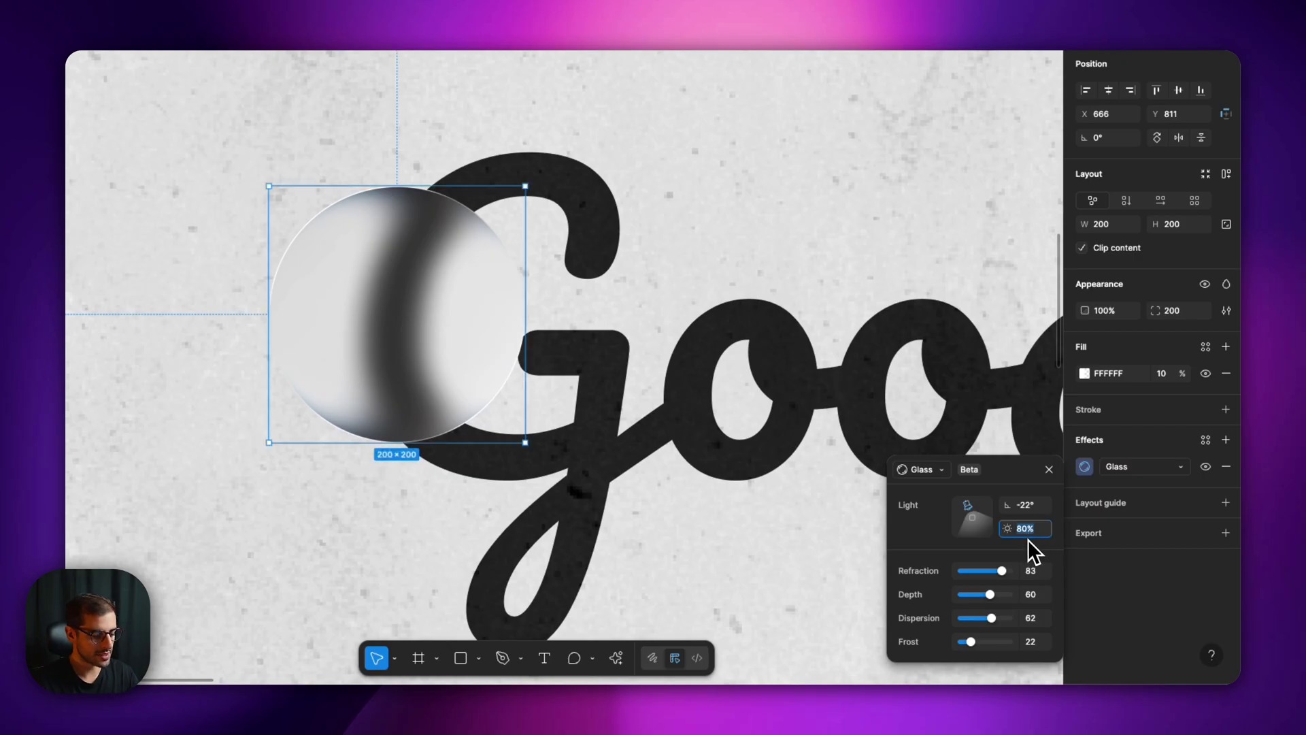
{"action": "type", "text": "100"}
{"action": "key", "text": "Return"}
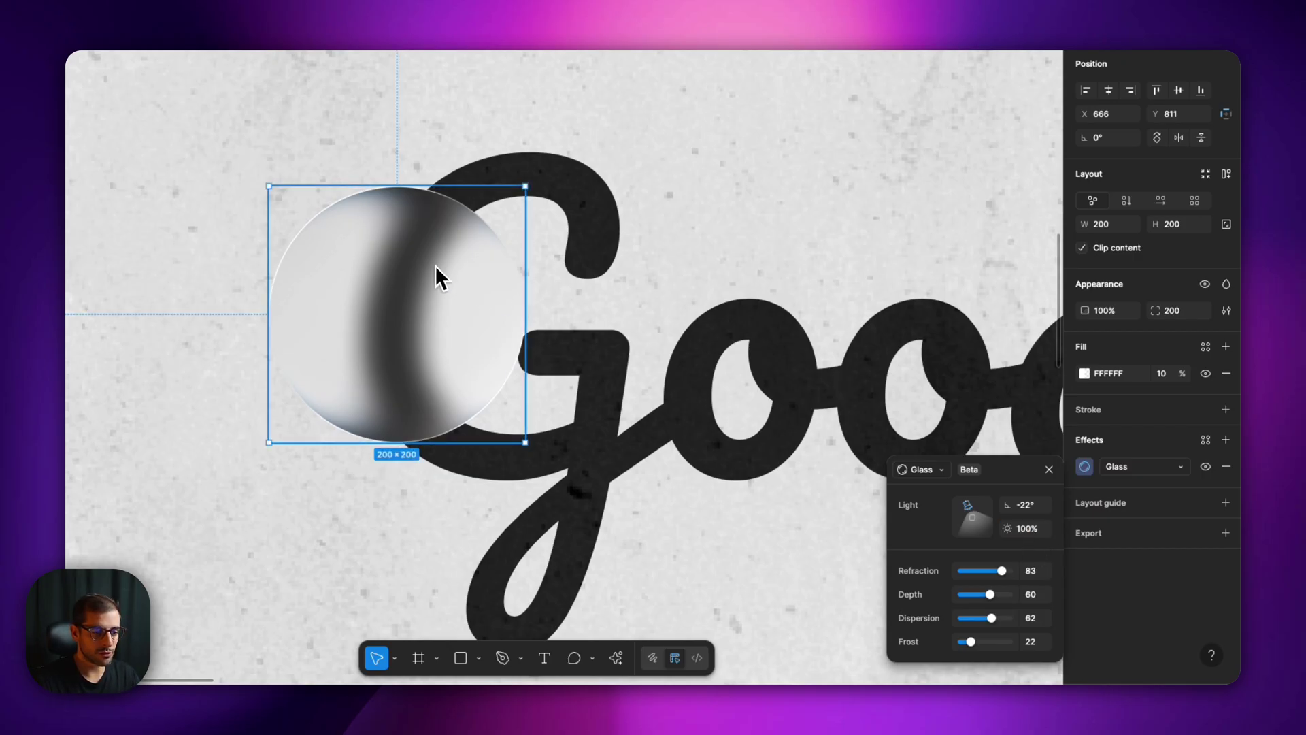
Try a glass light intensity of 0% on the circle and undo the change
{"action": "left_click", "coordinate": [1019, 525]}
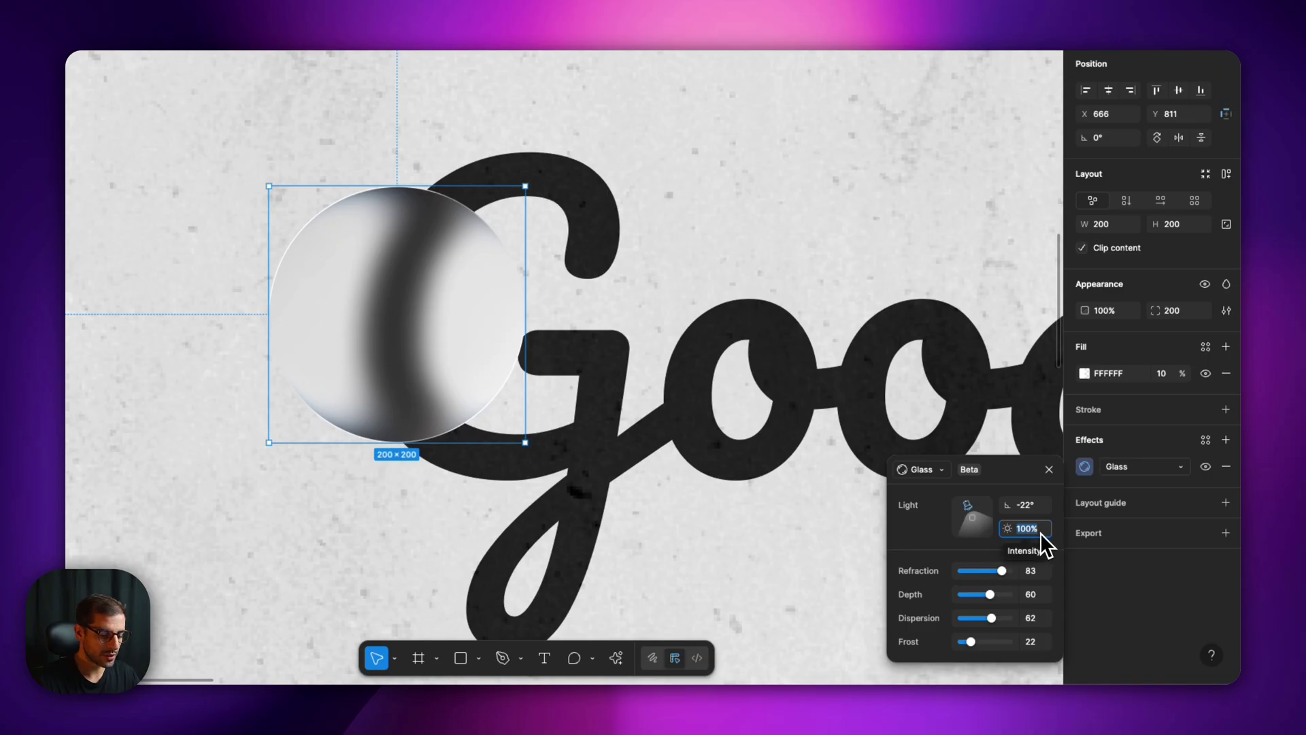
{"action": "type", "text": "0"}
{"action": "key", "text": "Return"}
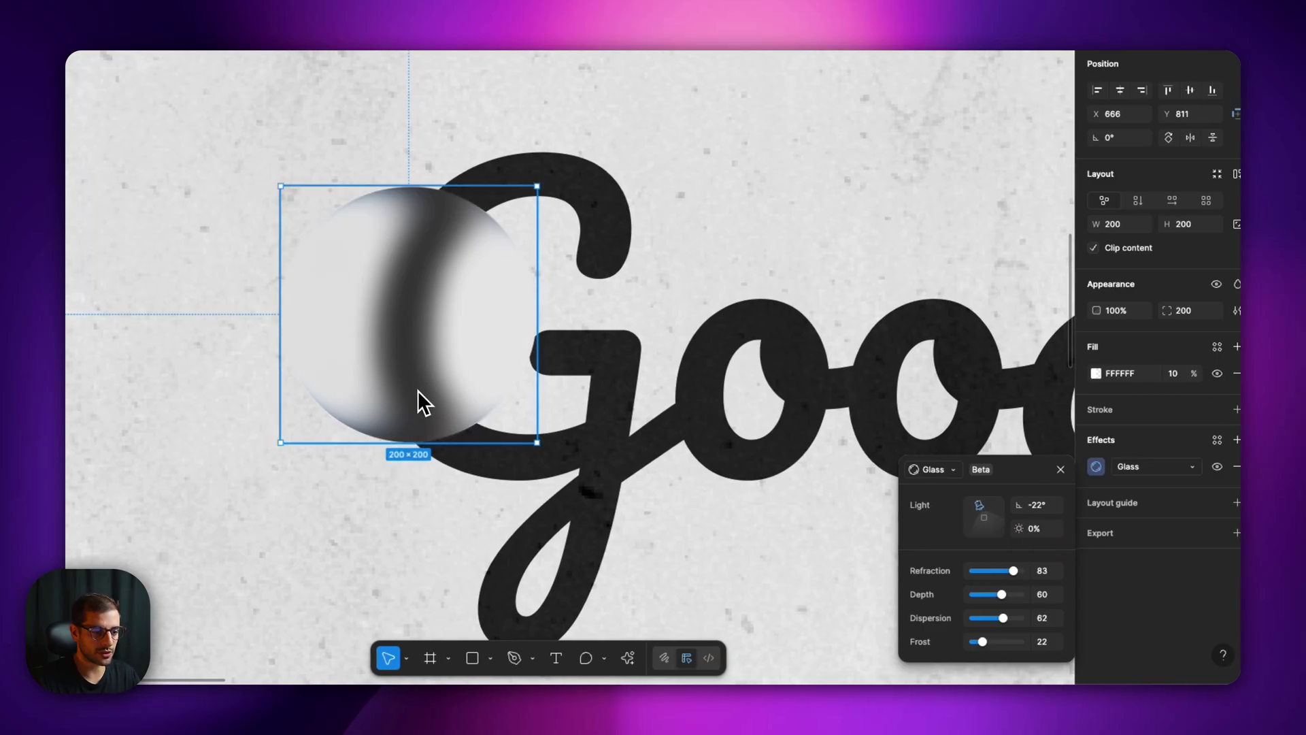
{"action": "key", "text": "super+z"}
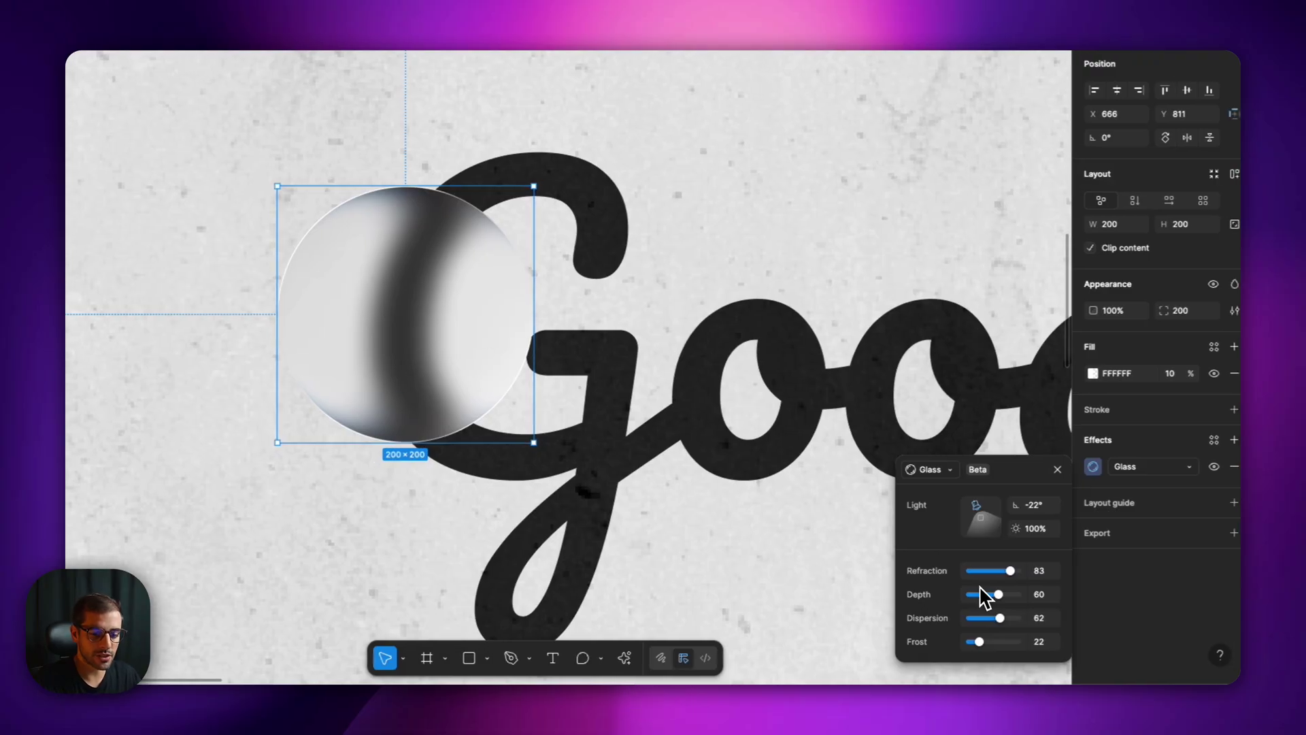
Set the glass refraction to 58 and depth to 86, with dispersion and frost at 0
{"action": "left_click_drag", "start_coordinate": [1006, 594], "coordinate": [959, 643]}
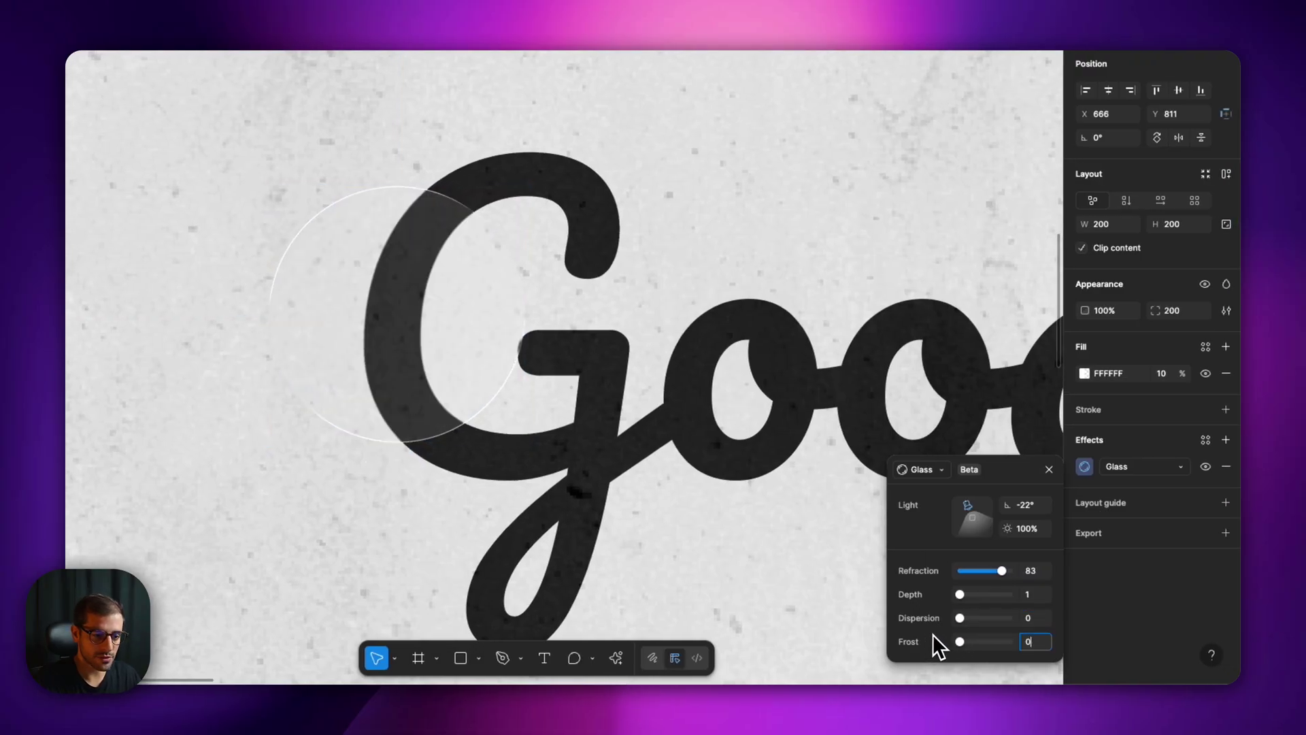
{"action": "left_click_drag", "start_coordinate": [1002, 571], "coordinate": [1004, 573]}
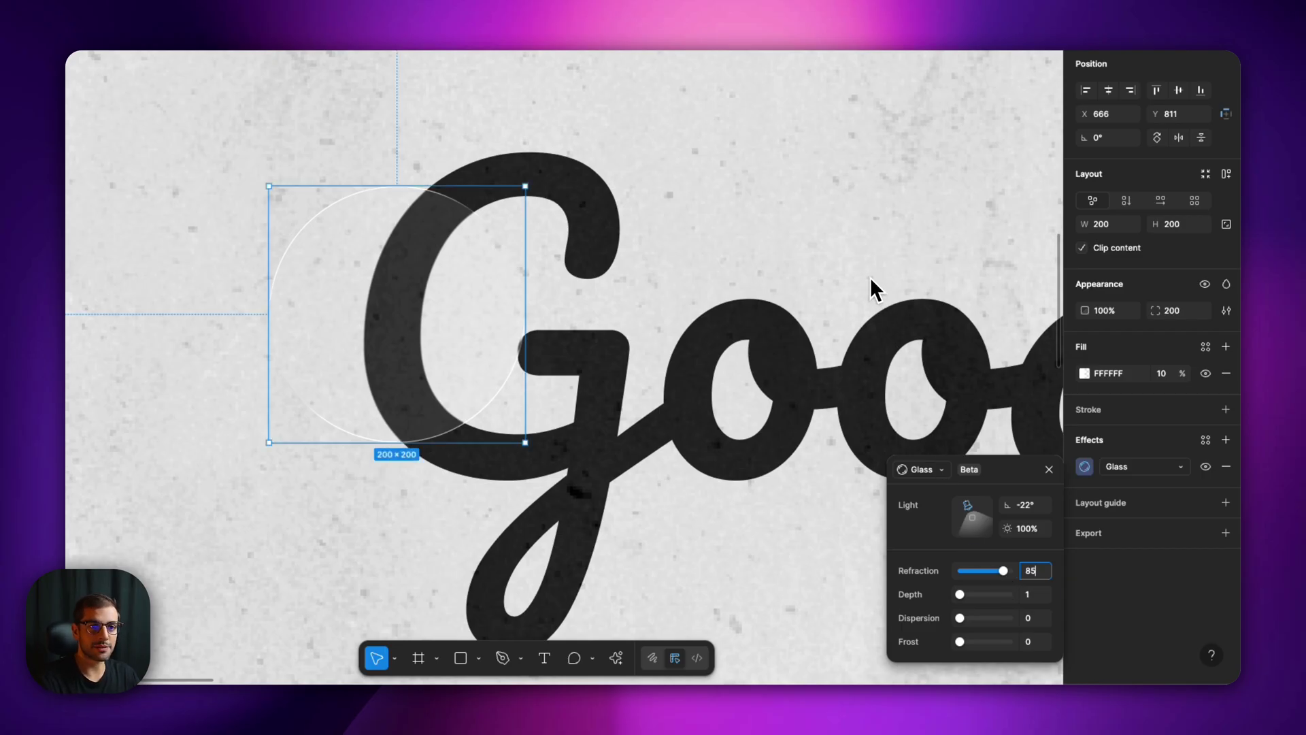
{"action": "left_click_drag", "start_coordinate": [960, 594], "coordinate": [992, 575]}
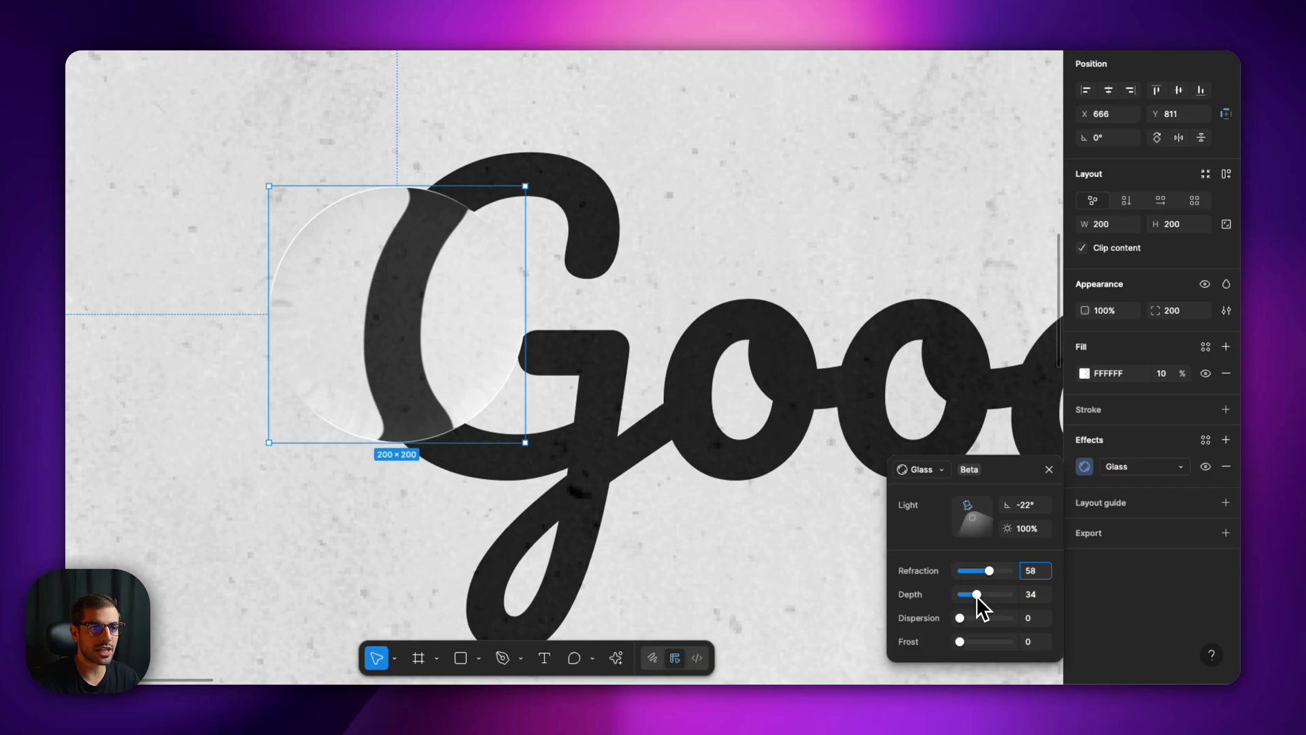
{"action": "mouse_move", "coordinate": [977, 595]}
{"action": "left_mouse_down"}
{"action": "mouse_move", "coordinate": [962, 597]}
{"action": "mouse_move", "coordinate": [1014, 595]}
{"action": "mouse_move", "coordinate": [961, 593]}
{"action": "mouse_move", "coordinate": [1003, 598]}
{"action": "left_mouse_up"}
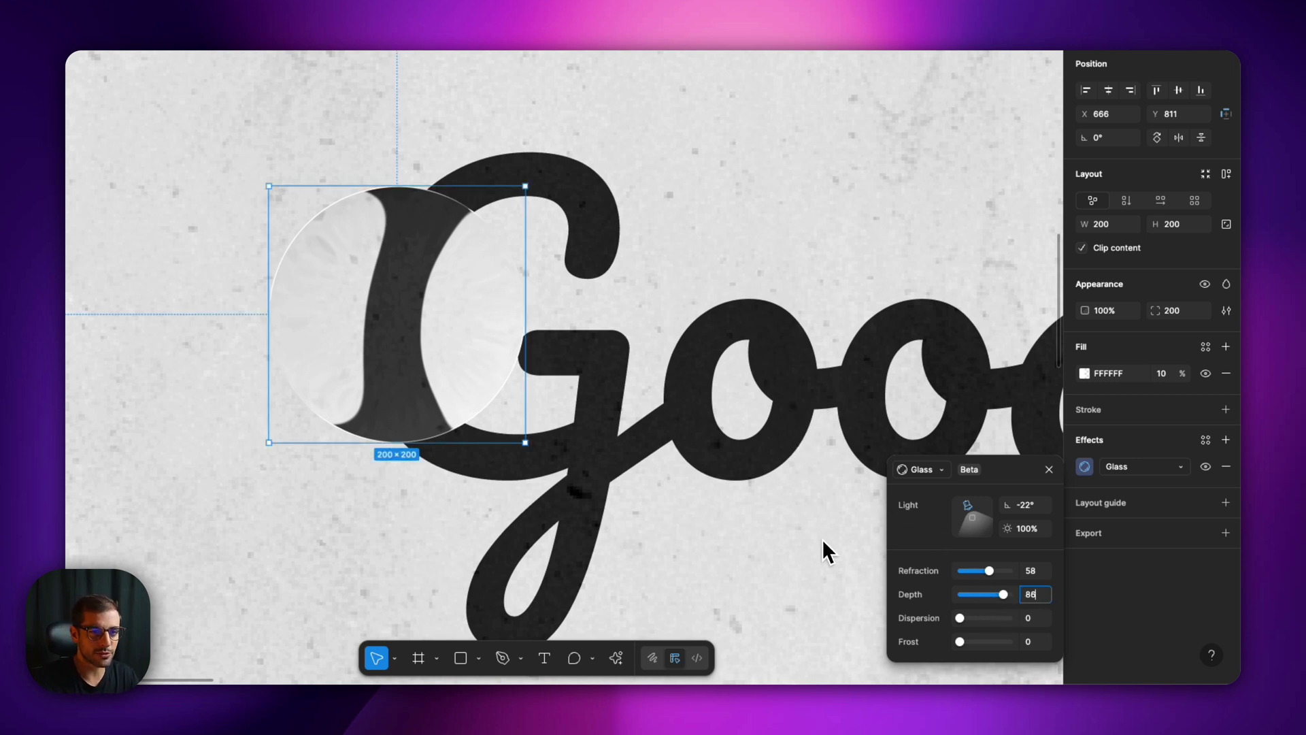
Set the glass dispersion to 100 and move the circle over the lower part of the G
{"action": "left_click", "coordinate": [959, 620]}
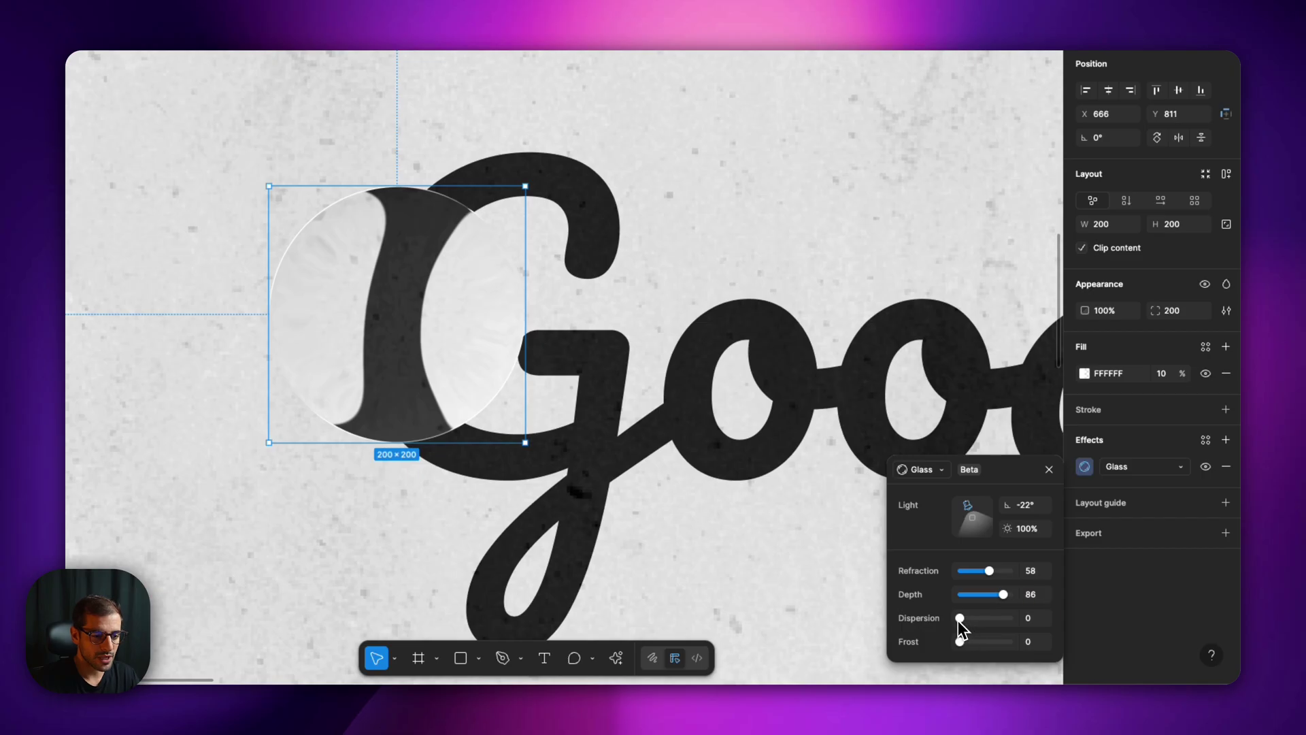
{"action": "left_click_drag", "start_coordinate": [960, 619], "coordinate": [1019, 618]}
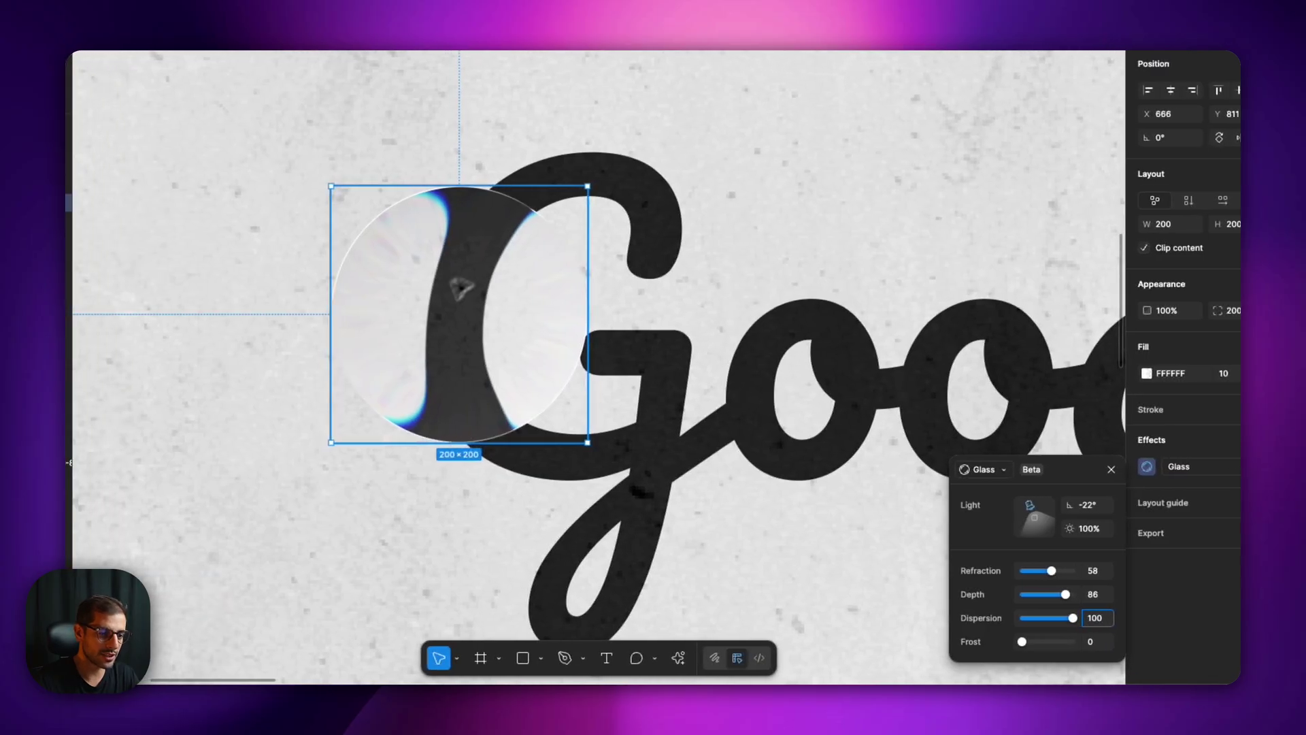
{"action": "left_click_drag", "start_coordinate": [562, 350], "coordinate": [666, 487]}
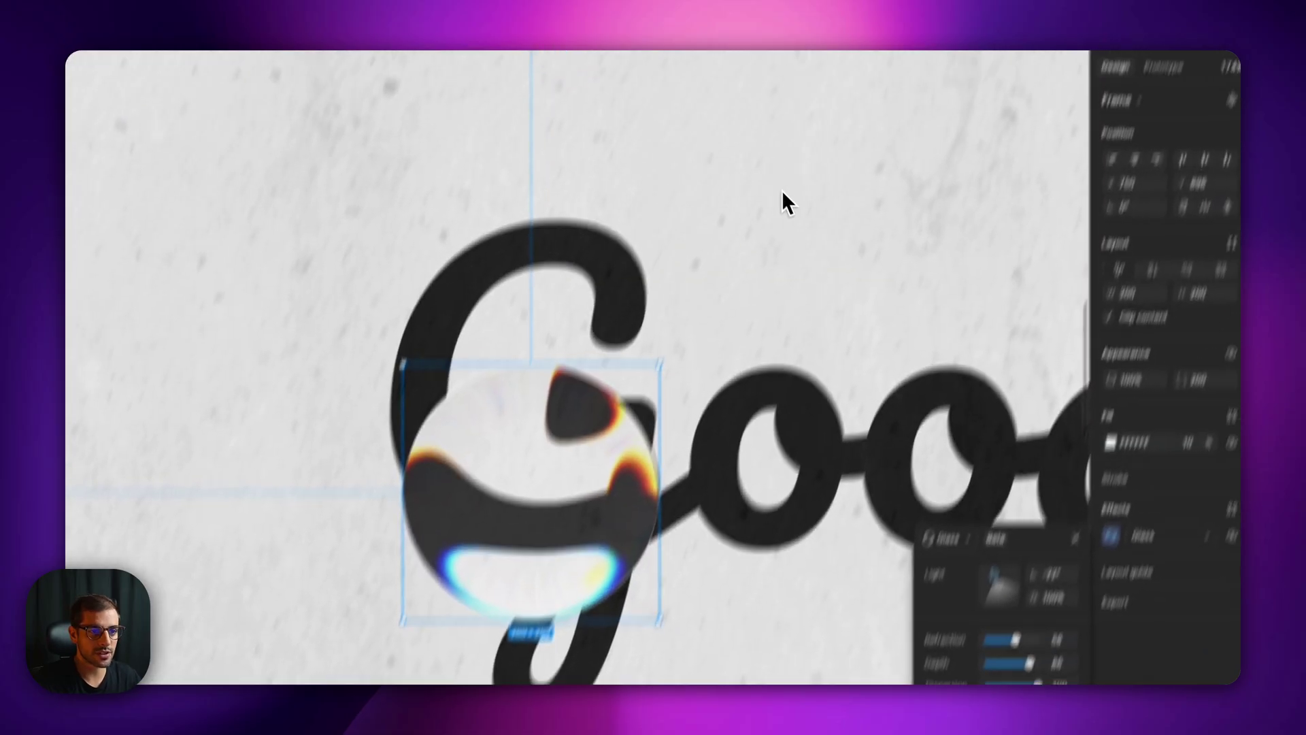
Set the circle's glass frost to 10
{"action": "mouse_move", "coordinate": [958, 640]}
{"action": "left_mouse_down"}
{"action": "mouse_move", "coordinate": [1015, 650]}
{"action": "mouse_move", "coordinate": [965, 643]}
{"action": "left_mouse_up"}
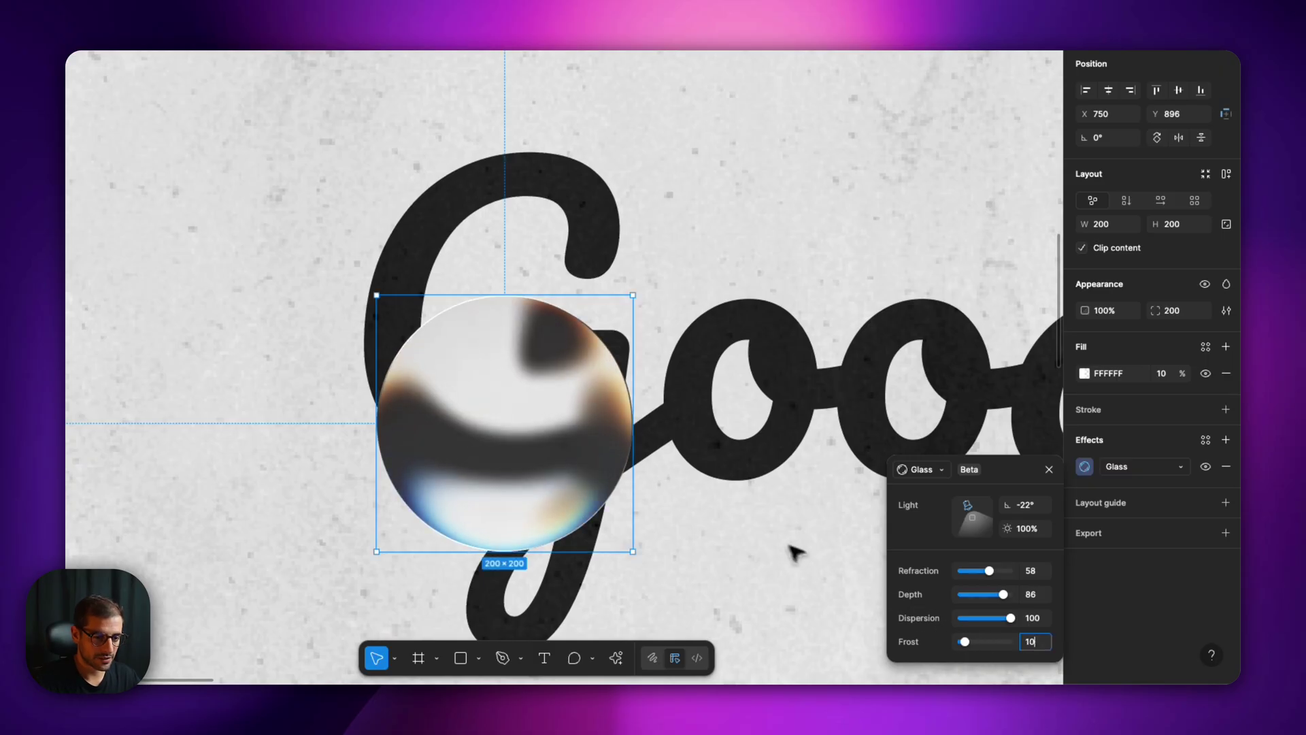
{"action": "scroll", "coordinate": [794, 548], "scroll_direction": "down", "scroll_amount": 5}
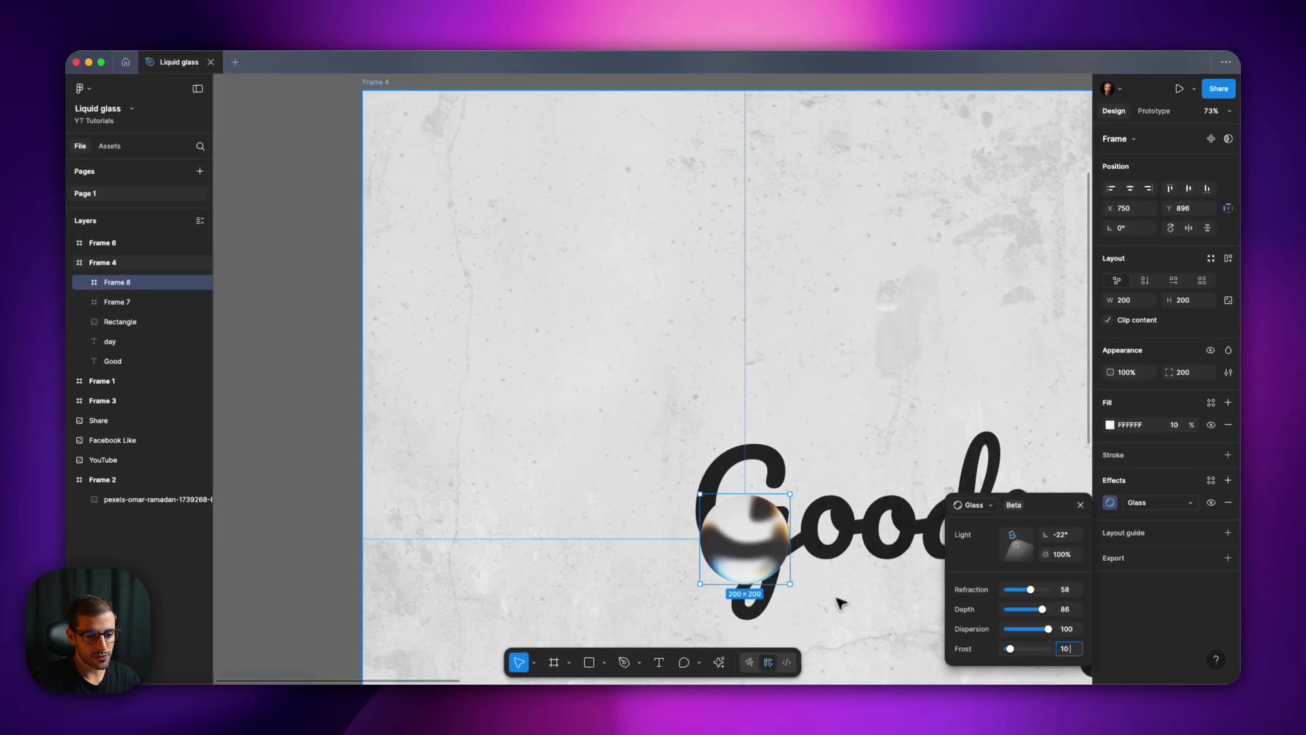
{"action": "left_click_drag", "start_coordinate": [842, 603], "coordinate": [570, 446]}
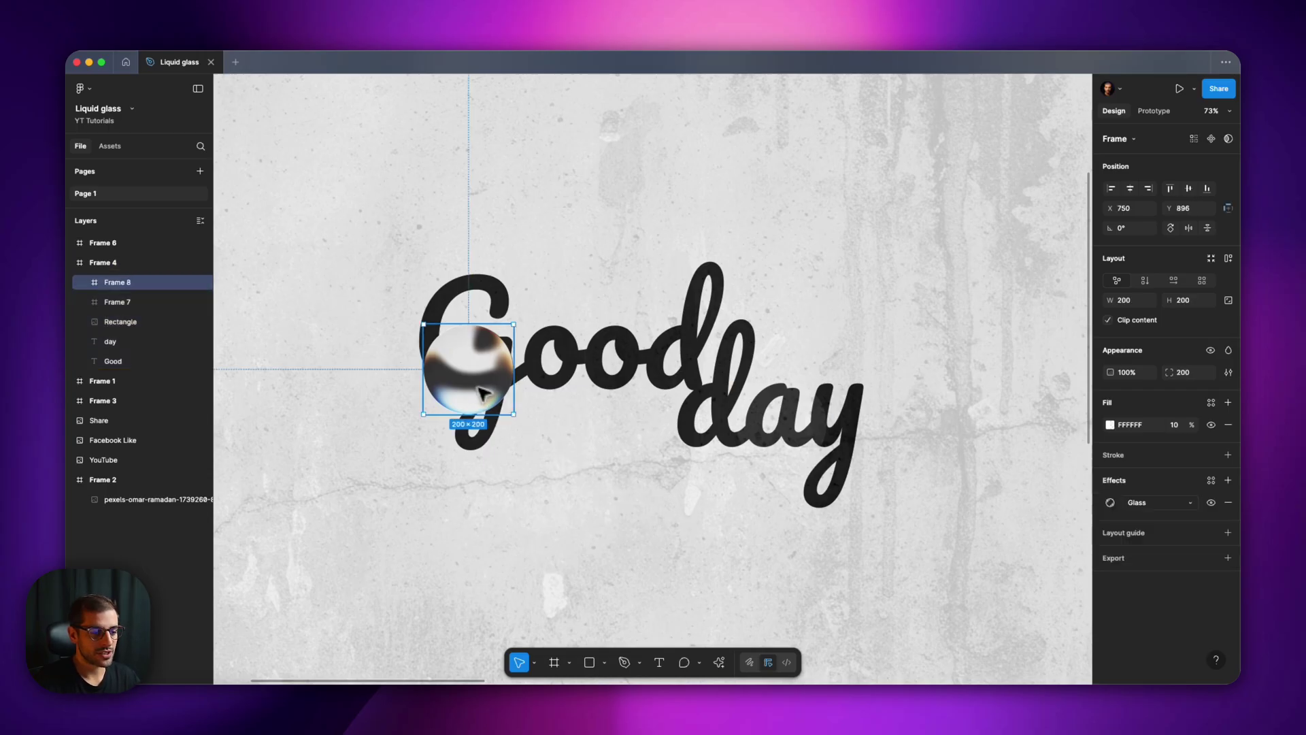
{"action": "left_click", "coordinate": [1111, 503]}
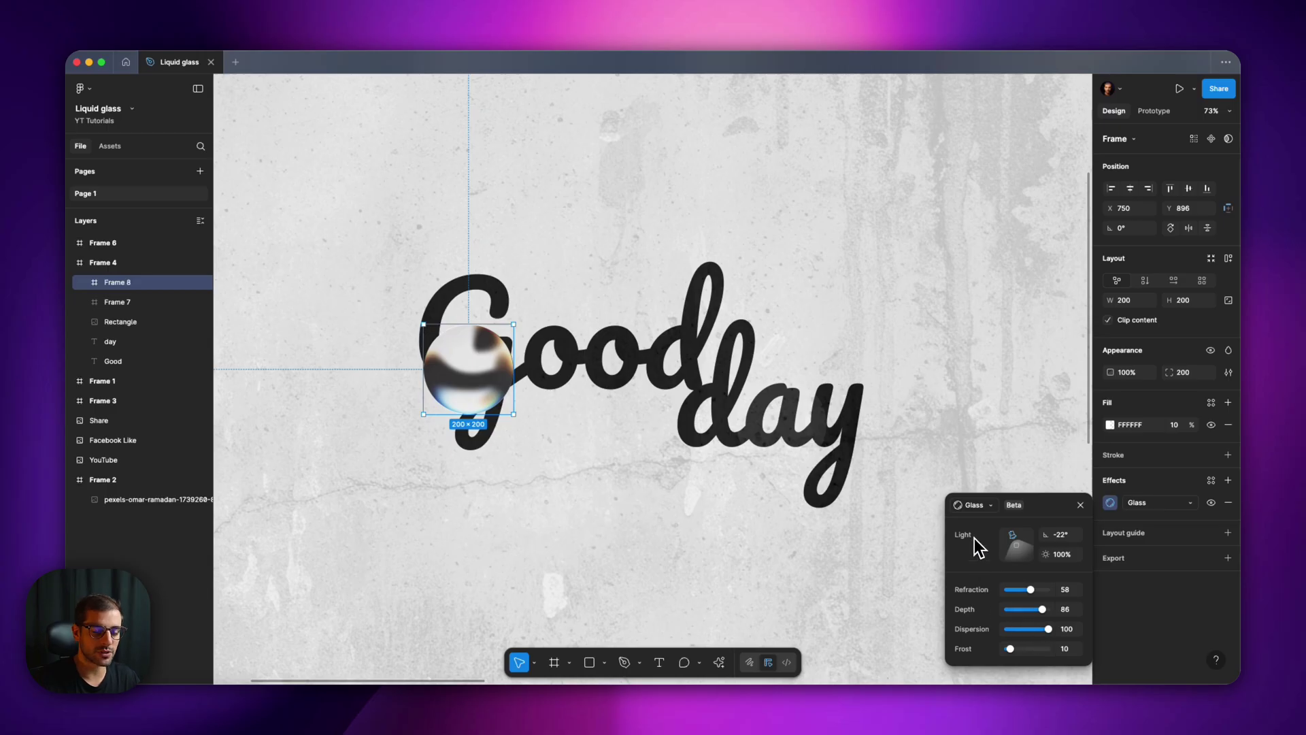
{"action": "left_click", "coordinate": [685, 543]}
{"action": "scroll", "coordinate": [643, 464], "scroll_direction": "up", "scroll_amount": 2}
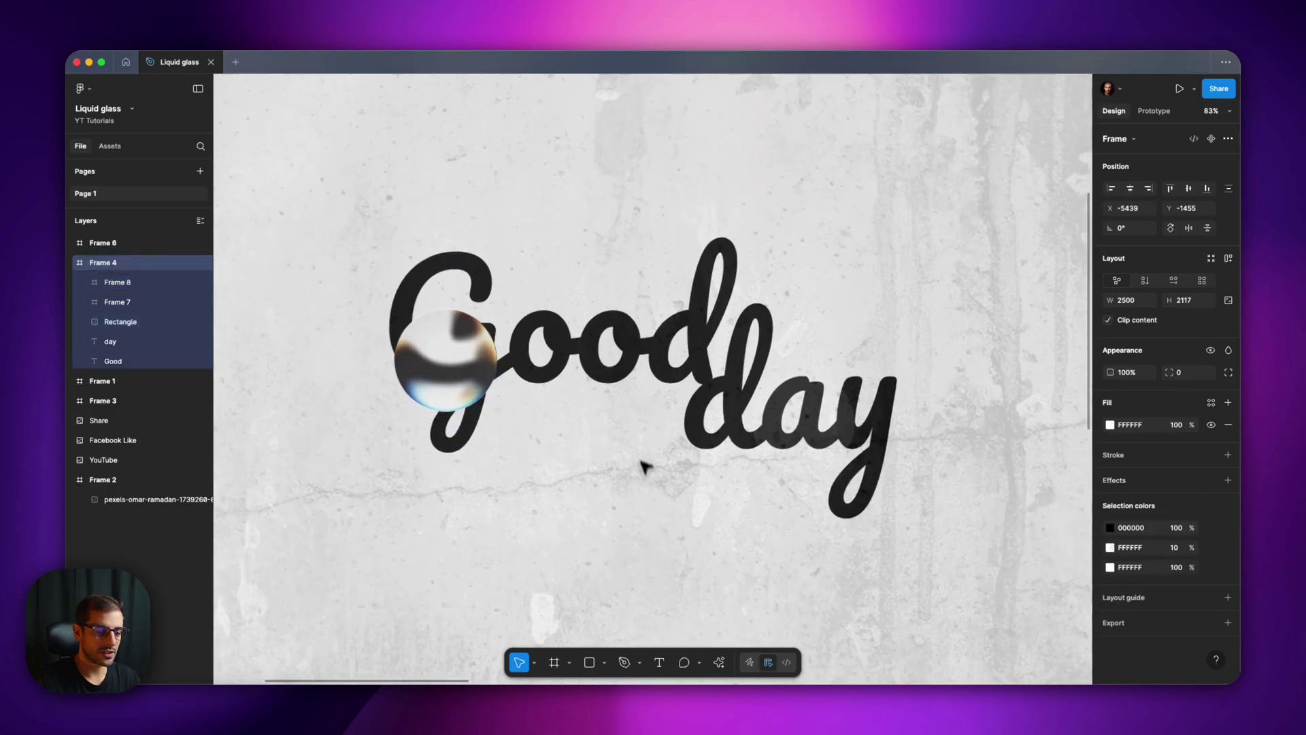
Wrap the YouTube, like and share icons above Frame 2 in a horizontal auto layout frame
{"action": "scroll", "coordinate": [634, 437], "scroll_direction": "down", "scroll_amount": 6}
{"action": "left_click_drag", "start_coordinate": [813, 437], "coordinate": [205, 405]}
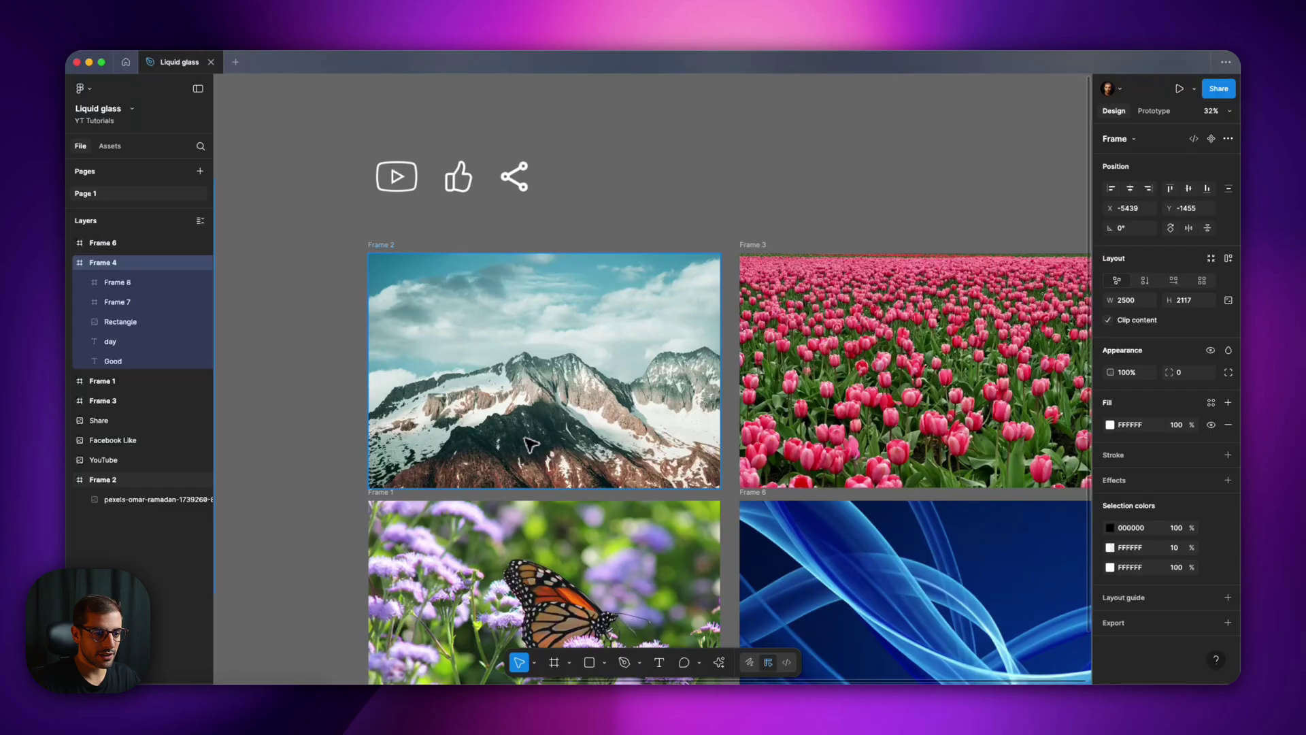
{"action": "left_click", "coordinate": [354, 260]}
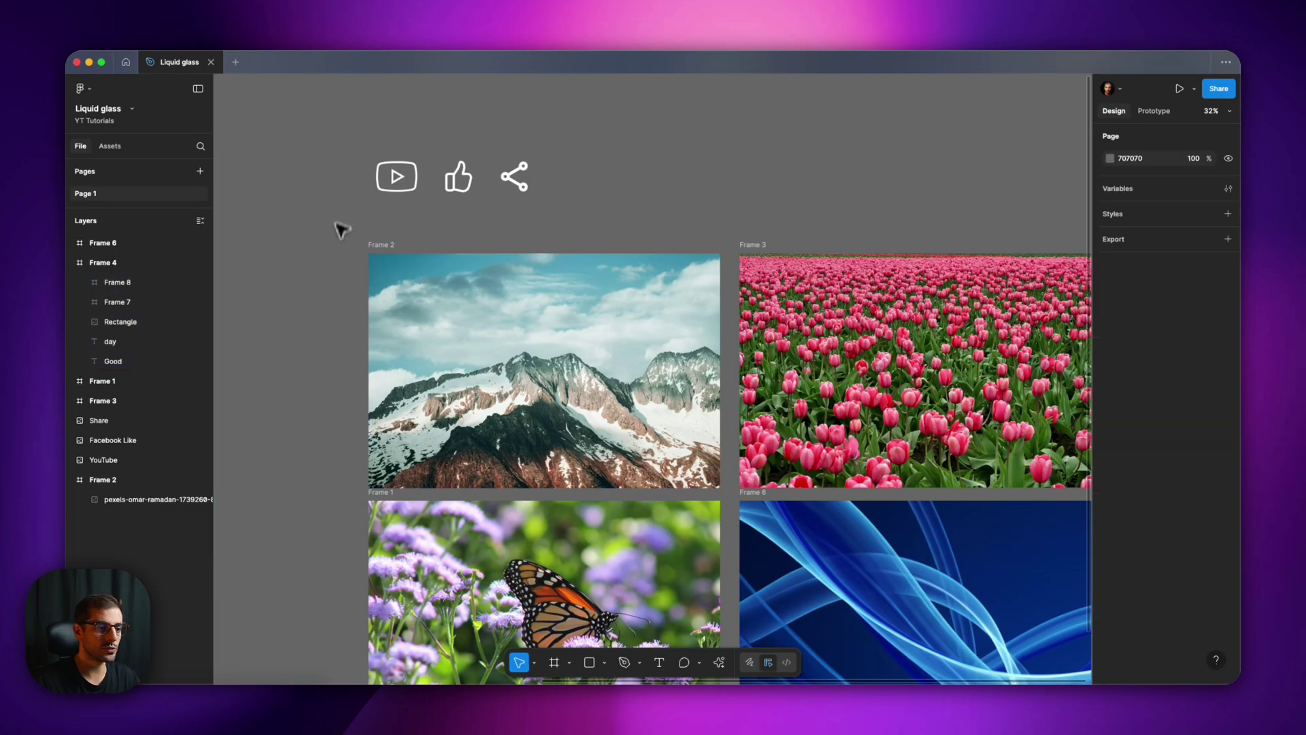
{"action": "left_click_drag", "start_coordinate": [386, 149], "coordinate": [591, 212]}
{"action": "scroll", "coordinate": [431, 192], "scroll_direction": "up", "scroll_amount": 1}
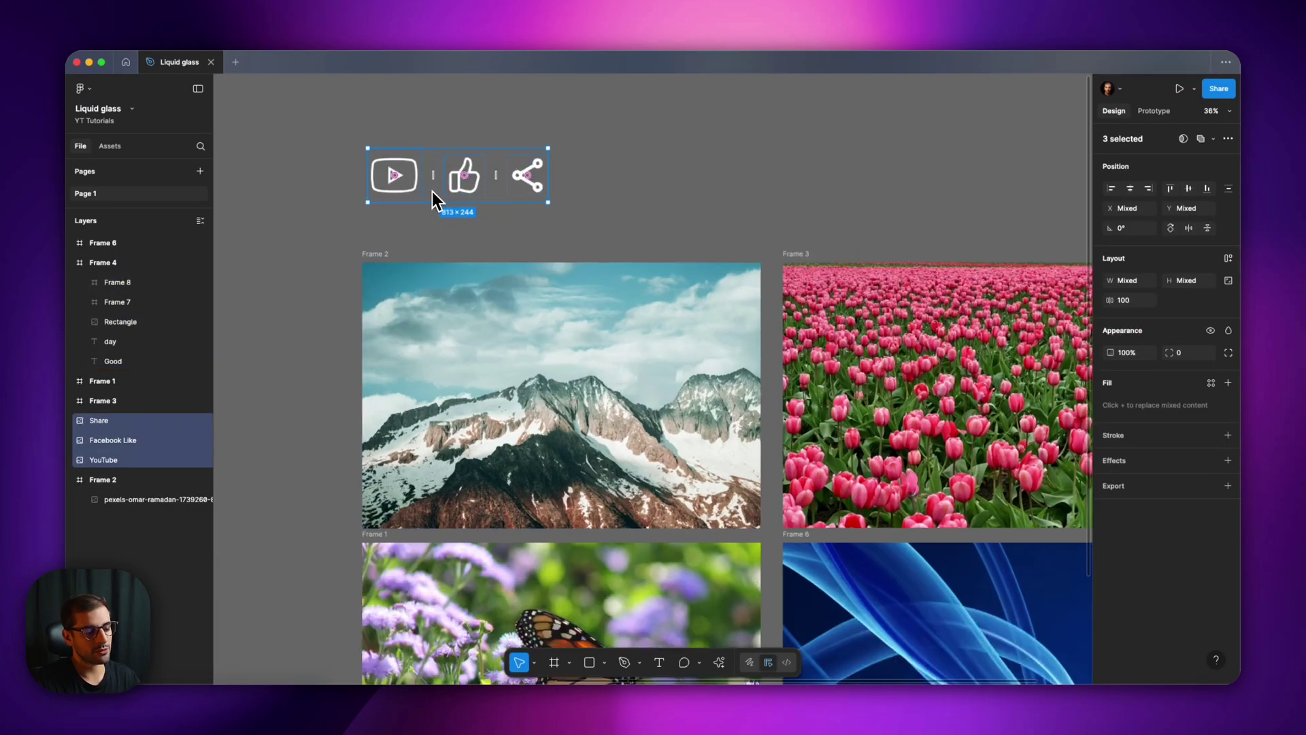
{"action": "scroll", "coordinate": [418, 190], "scroll_direction": "up", "scroll_amount": 1}
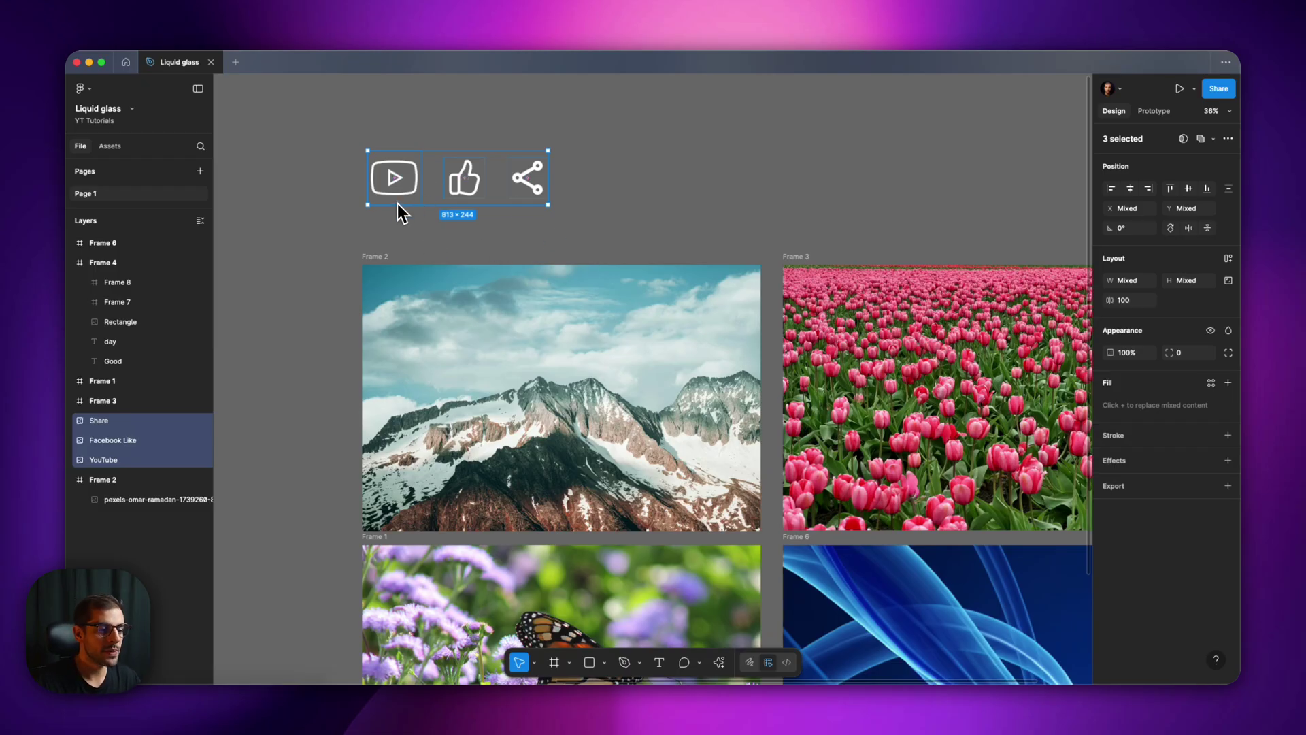
{"action": "mouse_move", "coordinate": [399, 194]}
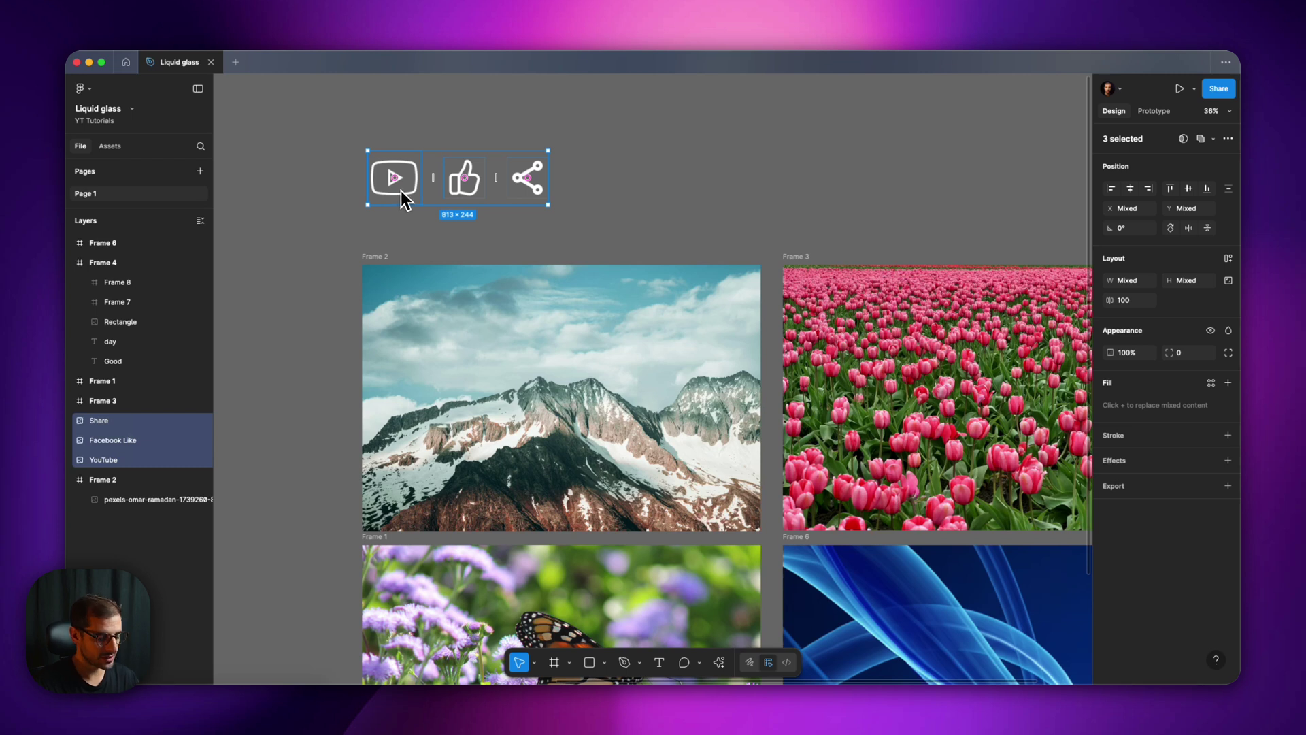
{"action": "key", "text": "shift+a"}
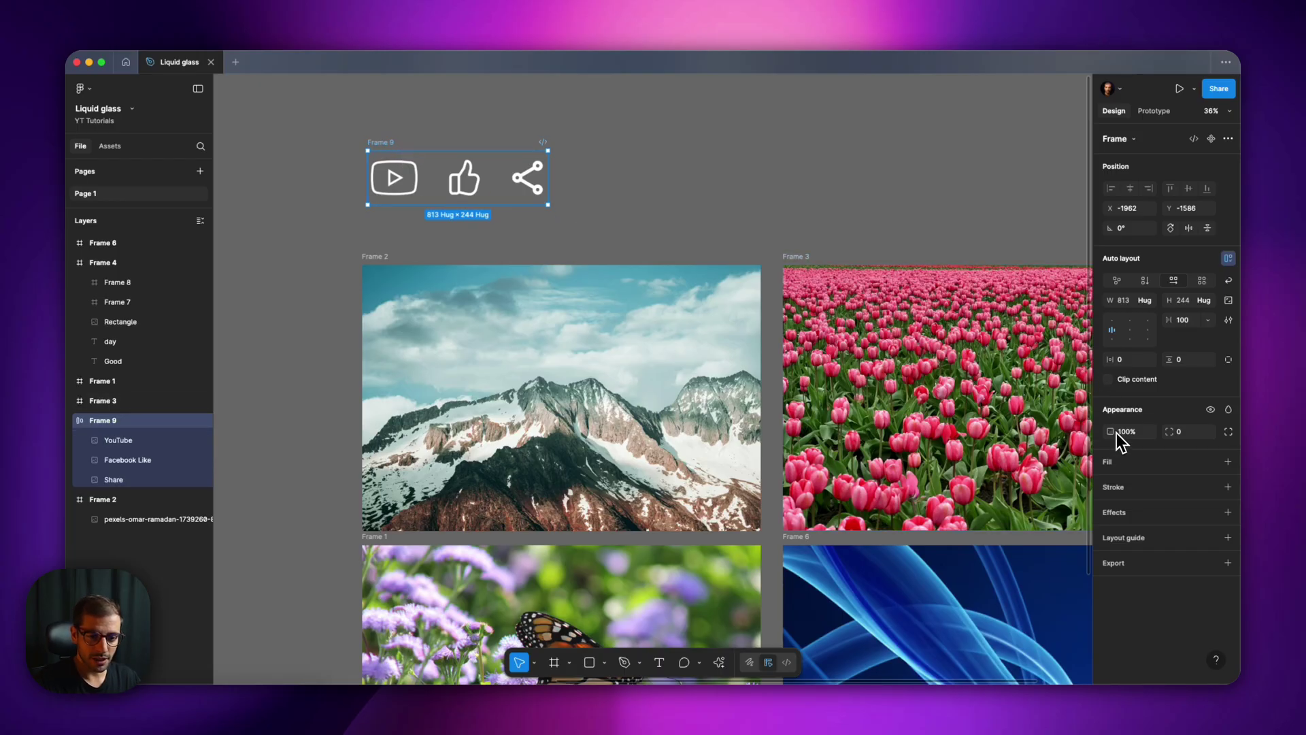
Give the icon frame an FFFFFF fill at 10% opacity and a Glass effect
{"action": "left_click", "coordinate": [1228, 461]}
{"action": "left_click", "coordinate": [1110, 483]}
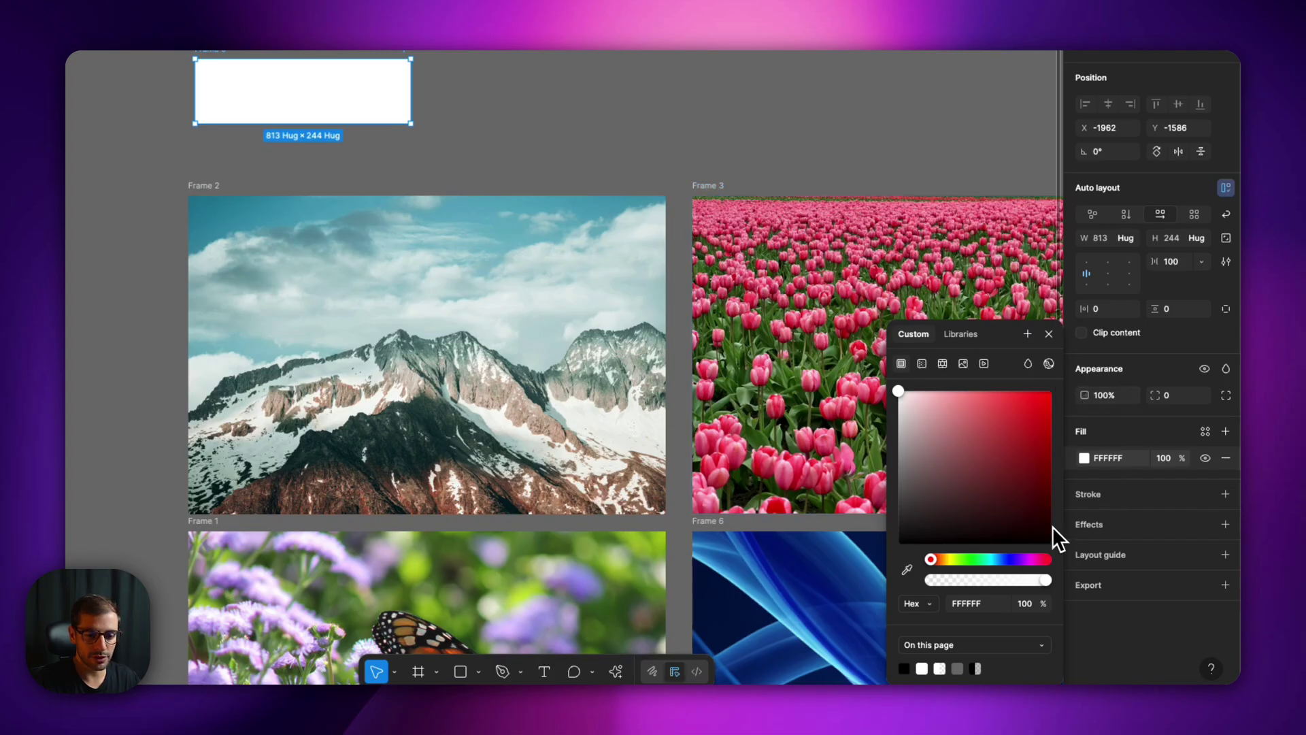
{"action": "left_click", "coordinate": [490, 124]}
{"action": "left_click", "coordinate": [228, 53]}
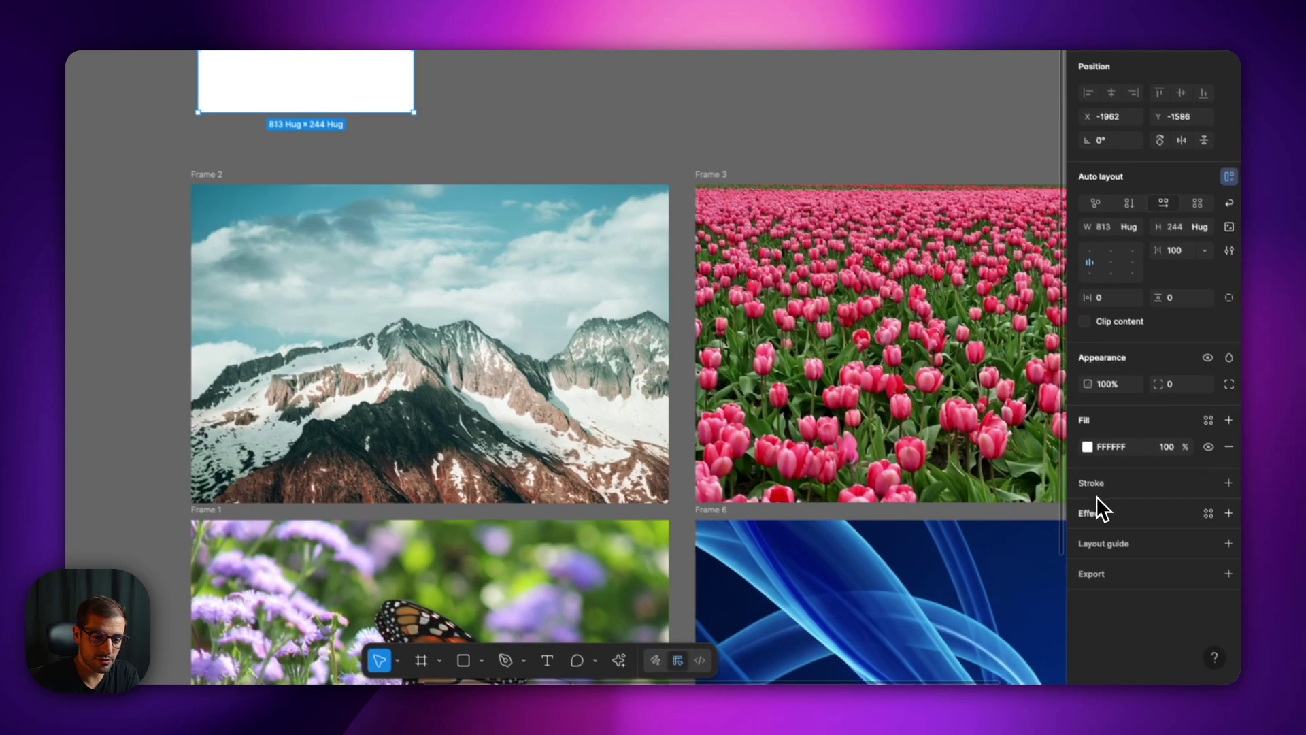
{"action": "left_click", "coordinate": [1119, 514]}
{"action": "left_click", "coordinate": [941, 486]}
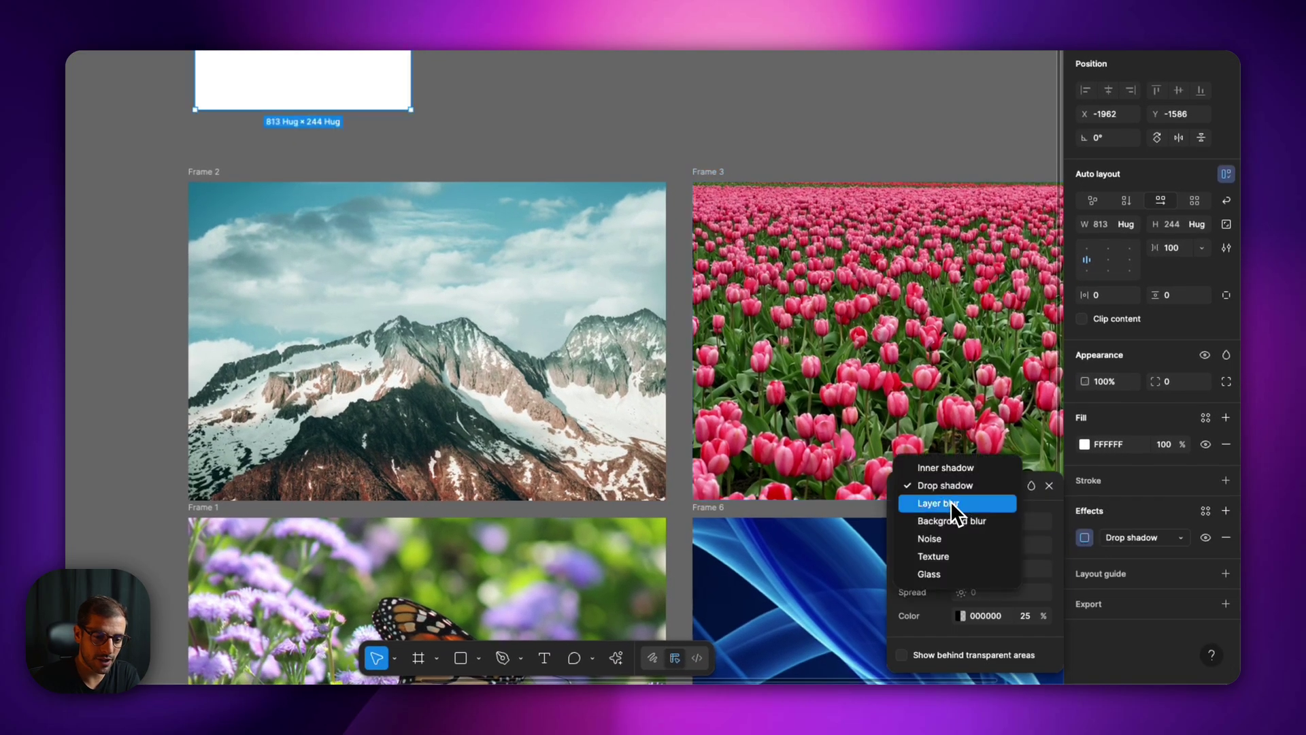
{"action": "left_click", "coordinate": [935, 569]}
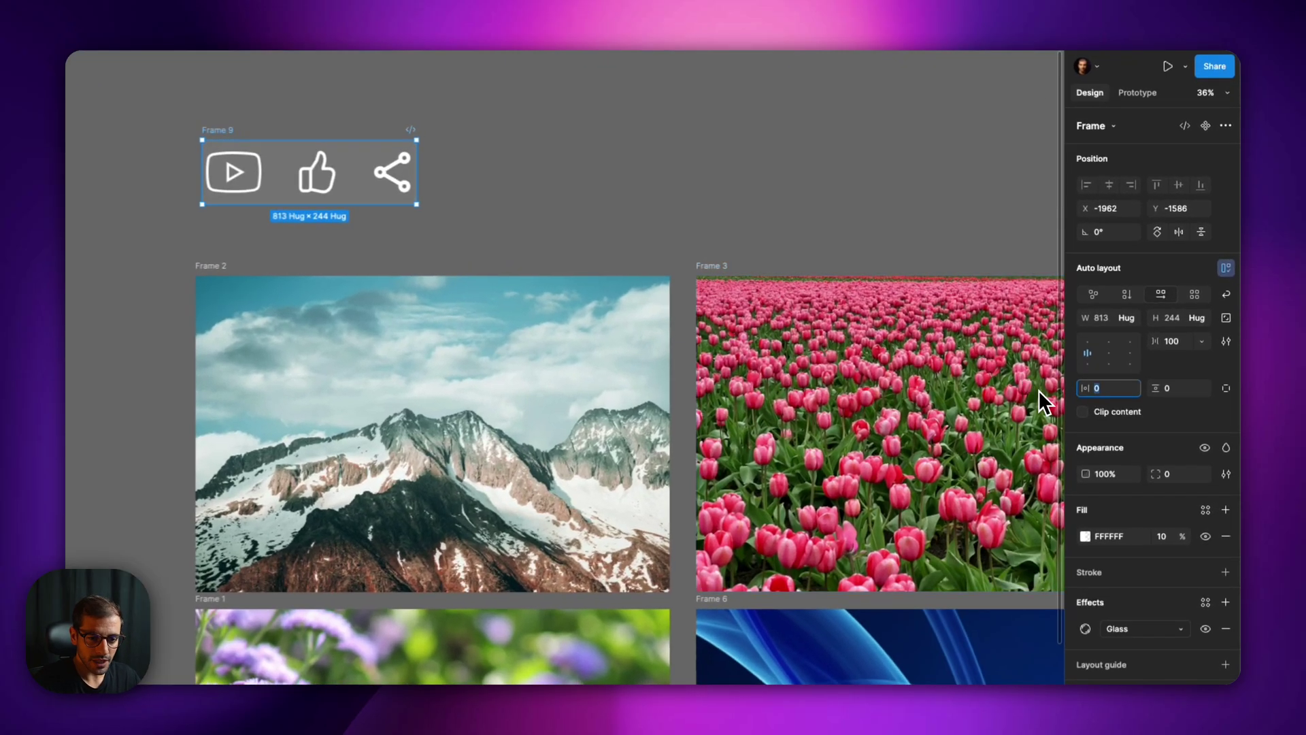
Set the icon frame's horizontal padding to 100 and its vertical padding to 50
{"action": "left_click", "coordinate": [1122, 360]}
{"action": "type", "text": "1"}
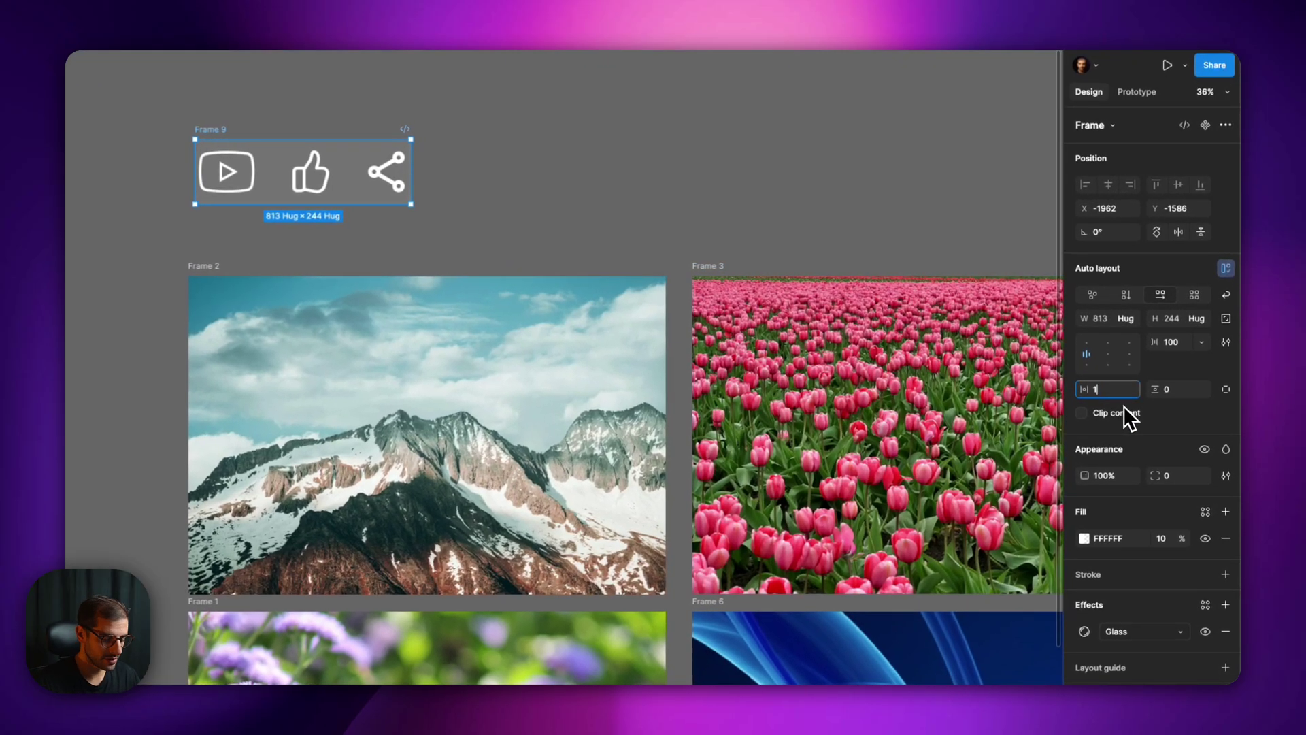
{"action": "type", "text": "00"}
{"action": "key", "text": "Tab"}
{"action": "type", "text": "100"}
{"action": "key", "text": "Return"}
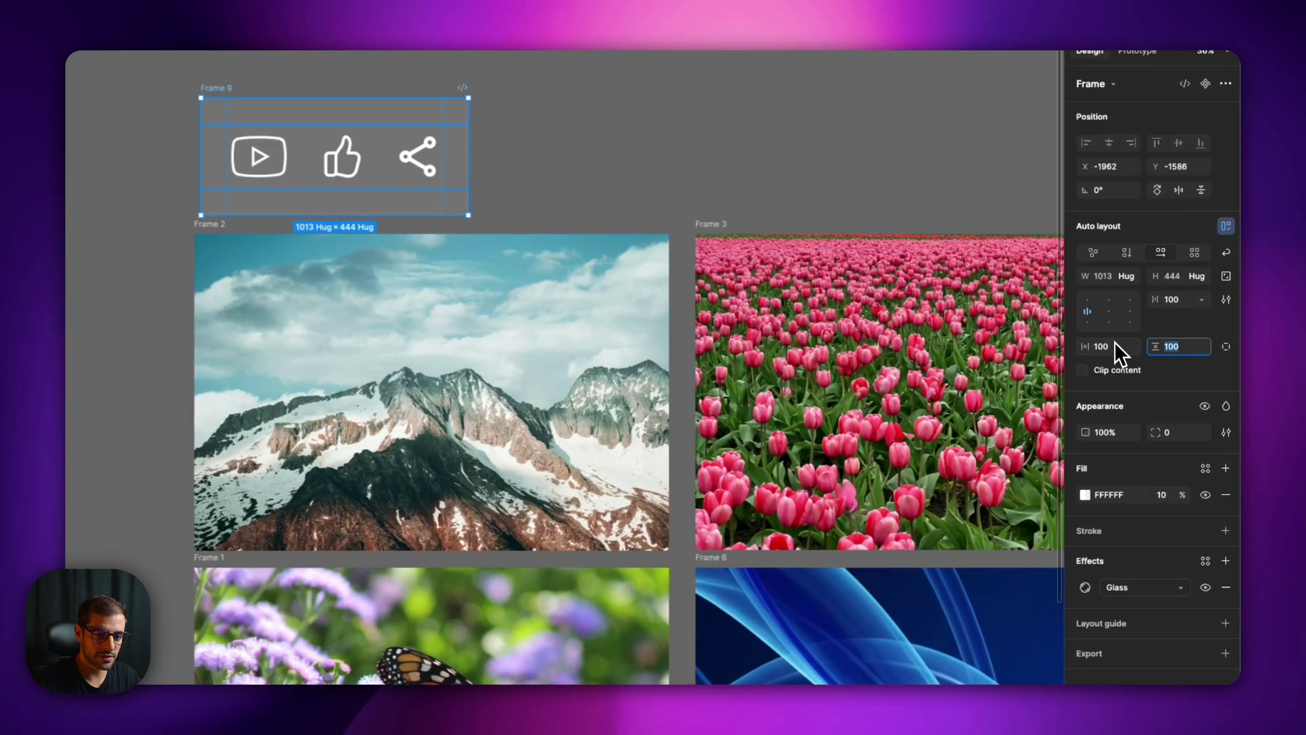
{"action": "type", "text": "50"}
{"action": "key", "text": "Return"}
Set the icon frame's corner radius to 50
{"action": "left_click", "coordinate": [1184, 433]}
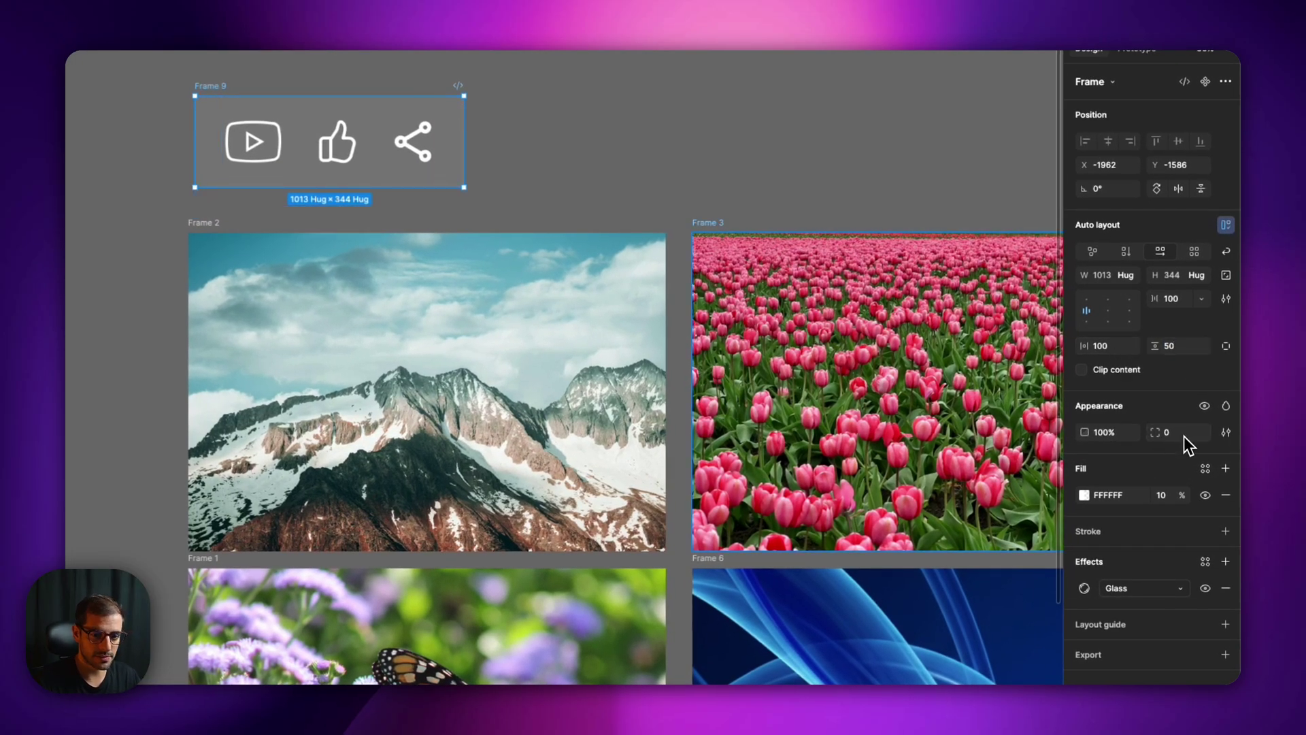
{"action": "type", "text": "50"}
{"action": "key", "text": "Return"}
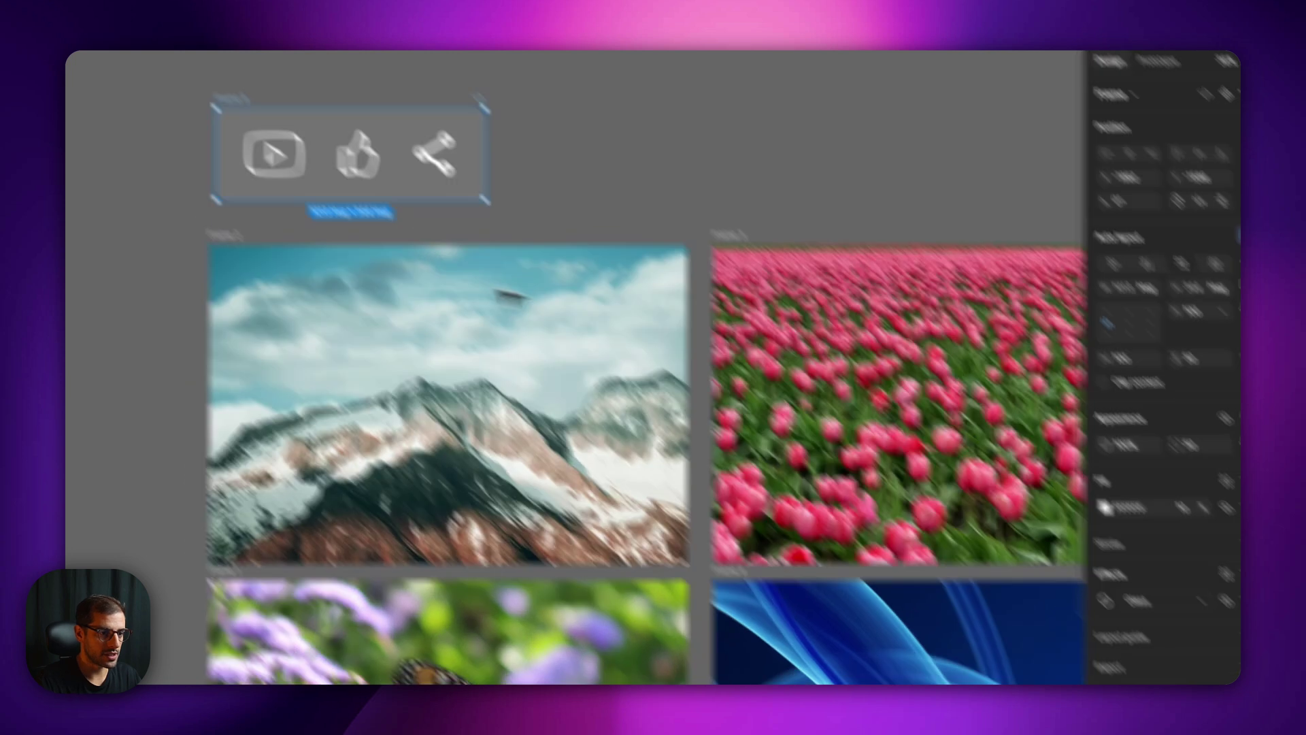
{"action": "key", "text": "Escape"}
Convert the icon frame into a component and place a copy over the mountain photo in Frame 2
{"action": "left_click", "coordinate": [360, 162]}
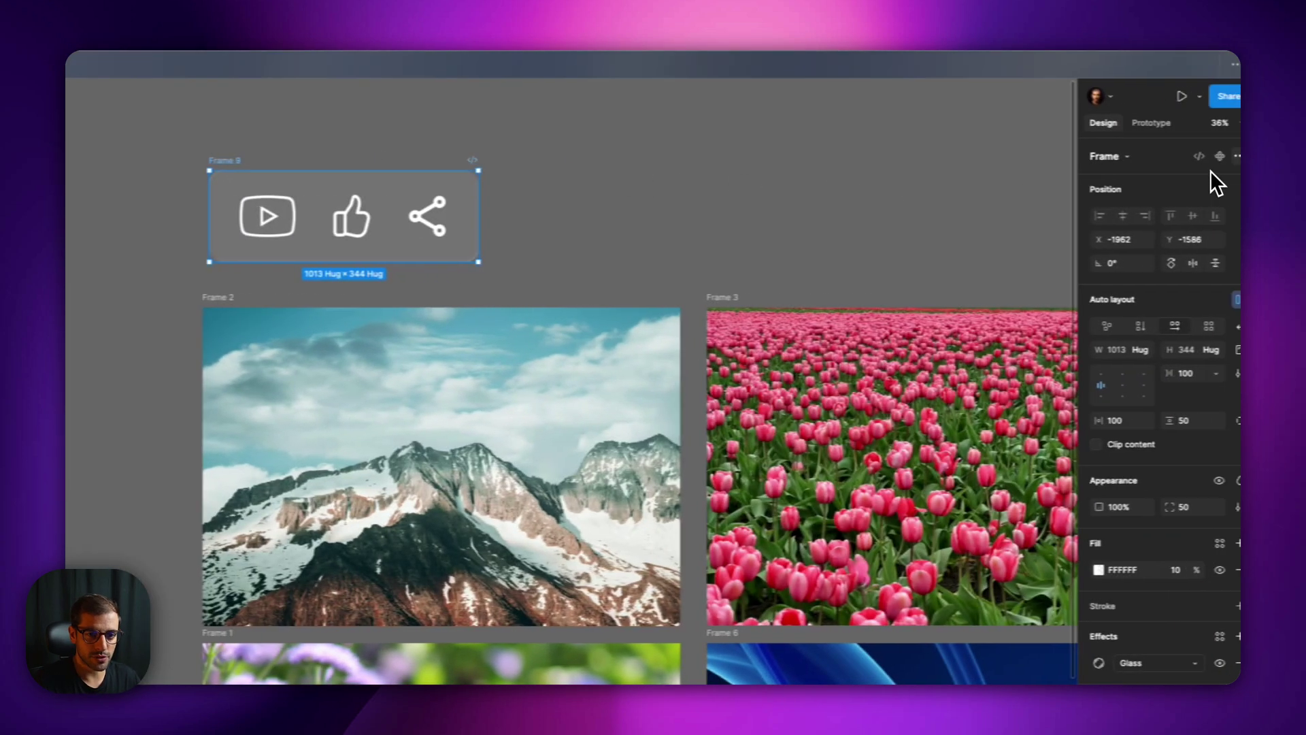
{"action": "left_click", "coordinate": [1209, 156]}
{"action": "left_click_drag", "start_coordinate": [378, 200], "coordinate": [470, 449]}
{"action": "left_click_drag", "start_coordinate": [620, 446], "coordinate": [606, 446]}
{"action": "left_click", "coordinate": [751, 264]}
{"action": "left_click_drag", "start_coordinate": [695, 391], "coordinate": [651, 440]}
Move the icon bar copy around over the mountain peaks to examine its glass effect
{"action": "scroll", "coordinate": [548, 276], "scroll_direction": "up", "scroll_amount": 5}
{"action": "scroll", "coordinate": [617, 270], "scroll_direction": "down", "scroll_amount": 3}
{"action": "scroll", "coordinate": [616, 269], "scroll_direction": "down", "scroll_amount": 2}
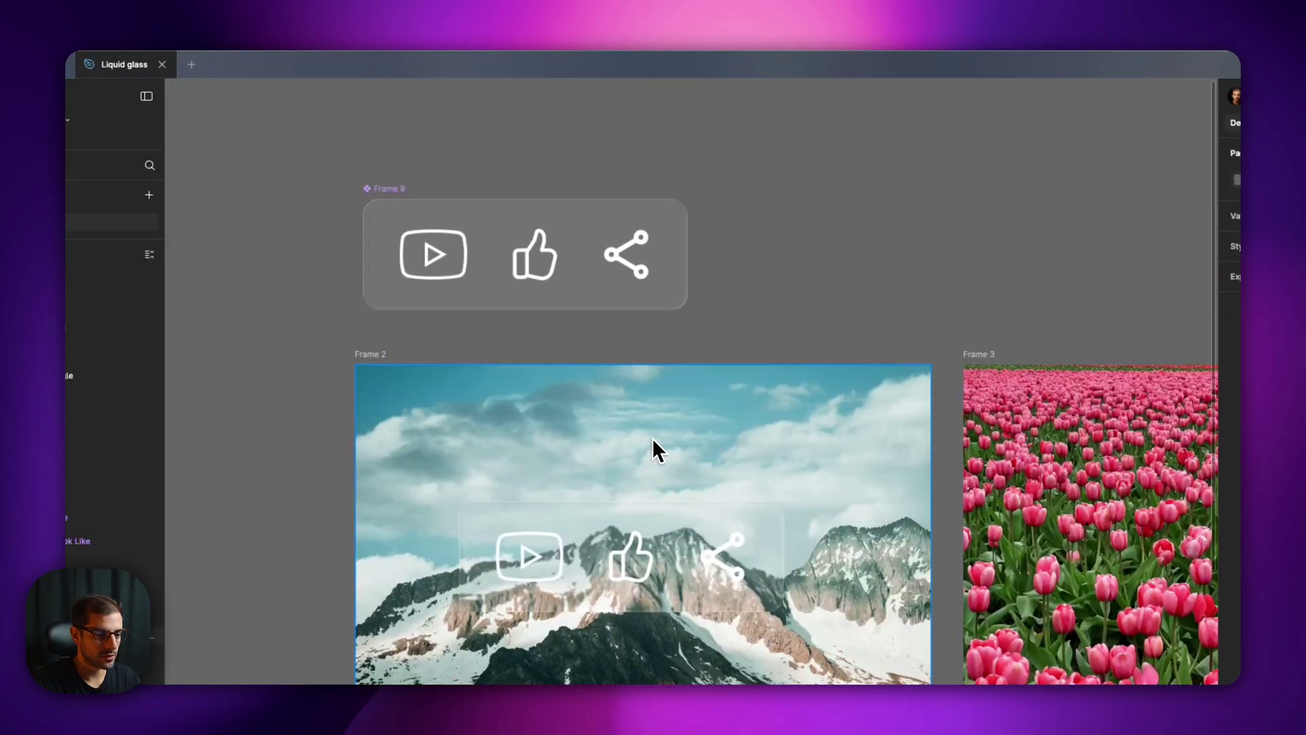
{"action": "scroll", "coordinate": [651, 440], "scroll_direction": "up", "scroll_amount": 2}
{"action": "scroll", "coordinate": [673, 408], "scroll_direction": "down", "scroll_amount": 2}
{"action": "left_click", "coordinate": [683, 365]}
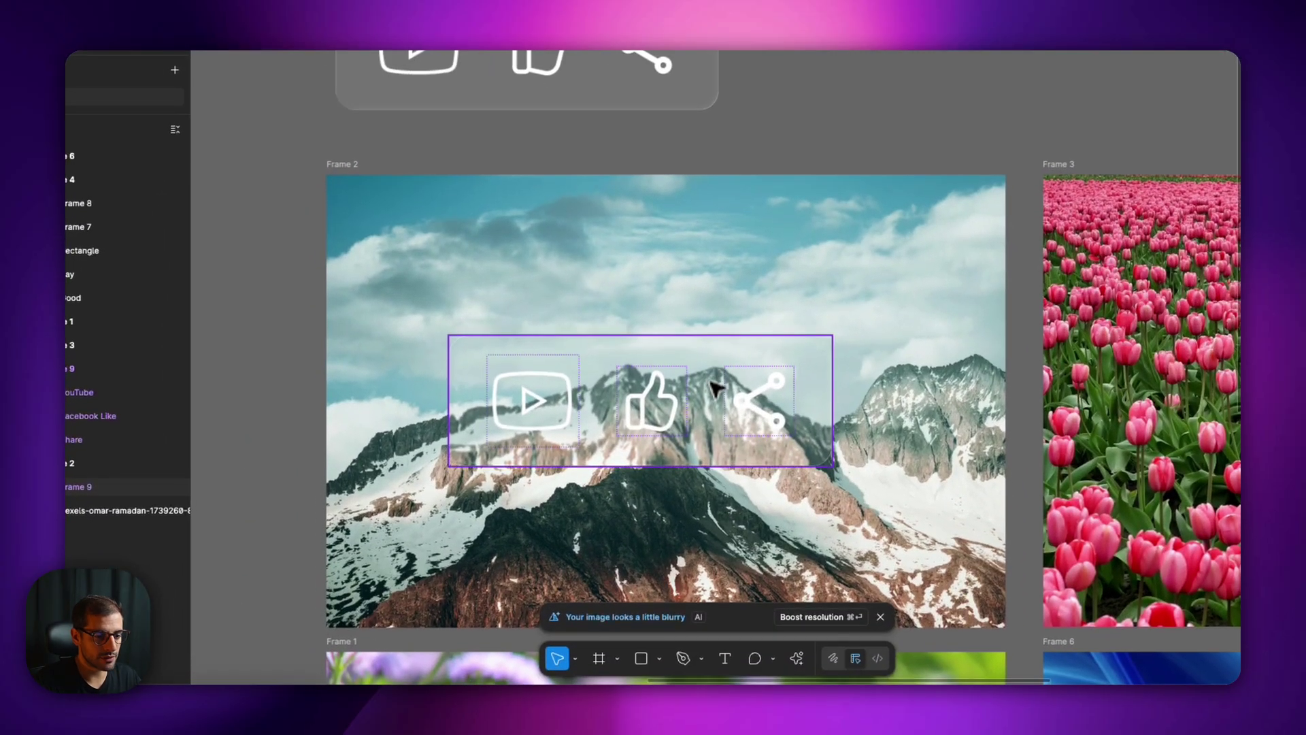
{"action": "left_click_drag", "start_coordinate": [701, 376], "coordinate": [713, 517]}
{"action": "left_click_drag", "start_coordinate": [648, 542], "coordinate": [615, 456]}
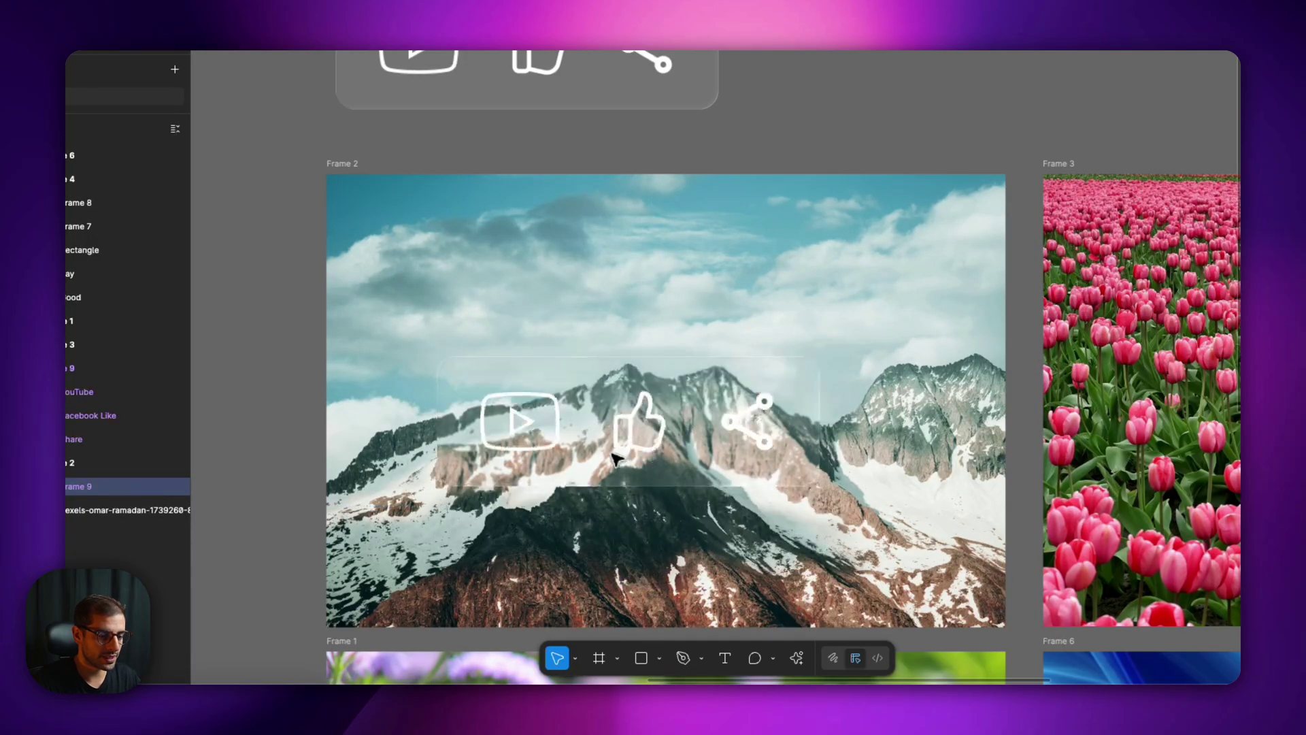
Set the mountain icon bar's glass refraction to 61, depth to 69, dispersion to 66 and frost to 7
{"action": "left_click", "coordinate": [528, 89]}
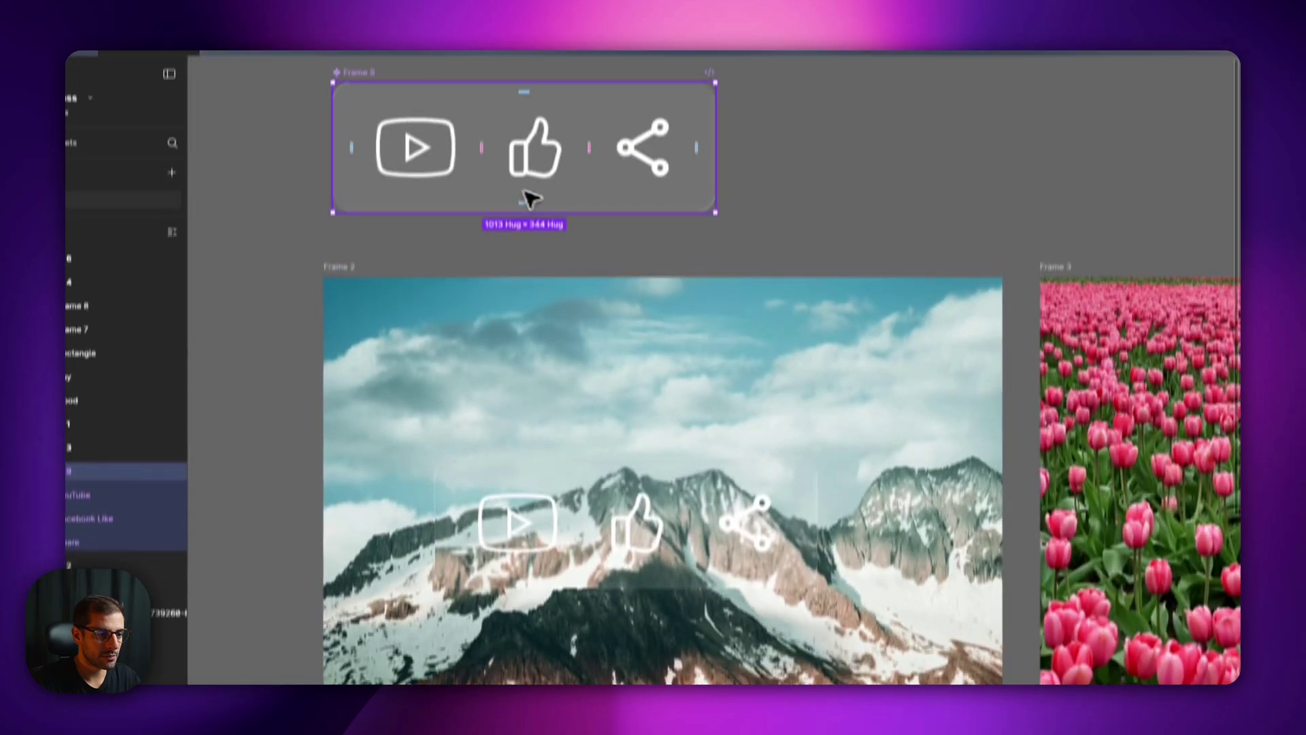
{"action": "left_click", "coordinate": [668, 469]}
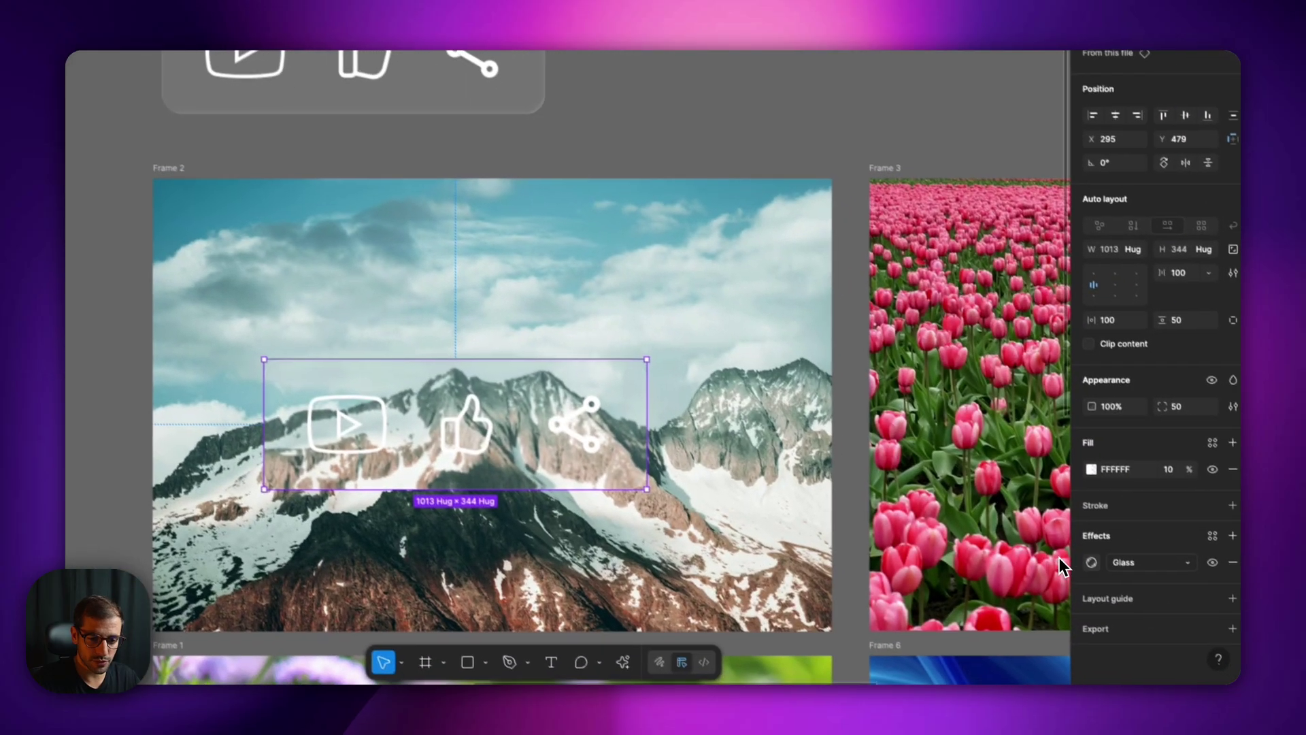
{"action": "left_click", "coordinate": [1084, 558]}
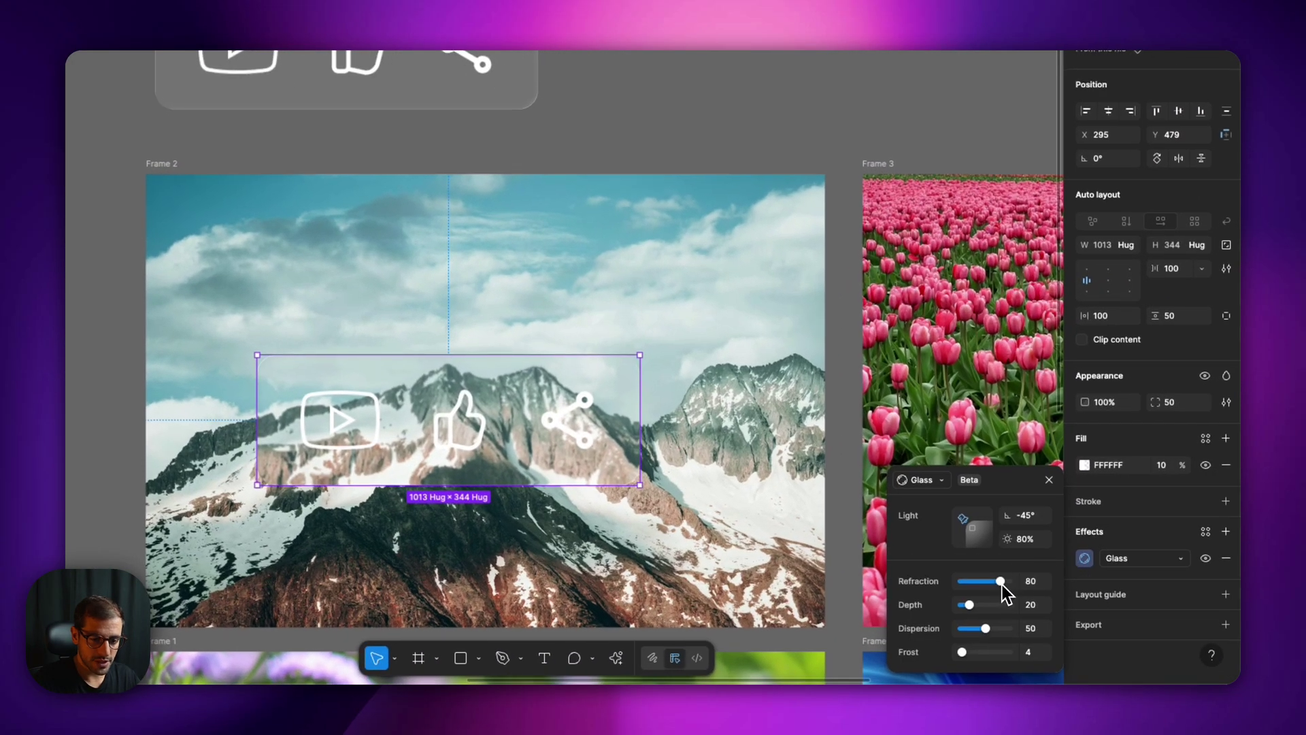
{"action": "mouse_move", "coordinate": [1001, 582]}
{"action": "left_mouse_down"}
{"action": "mouse_move", "coordinate": [975, 582]}
{"action": "mouse_move", "coordinate": [994, 606]}
{"action": "left_mouse_up"}
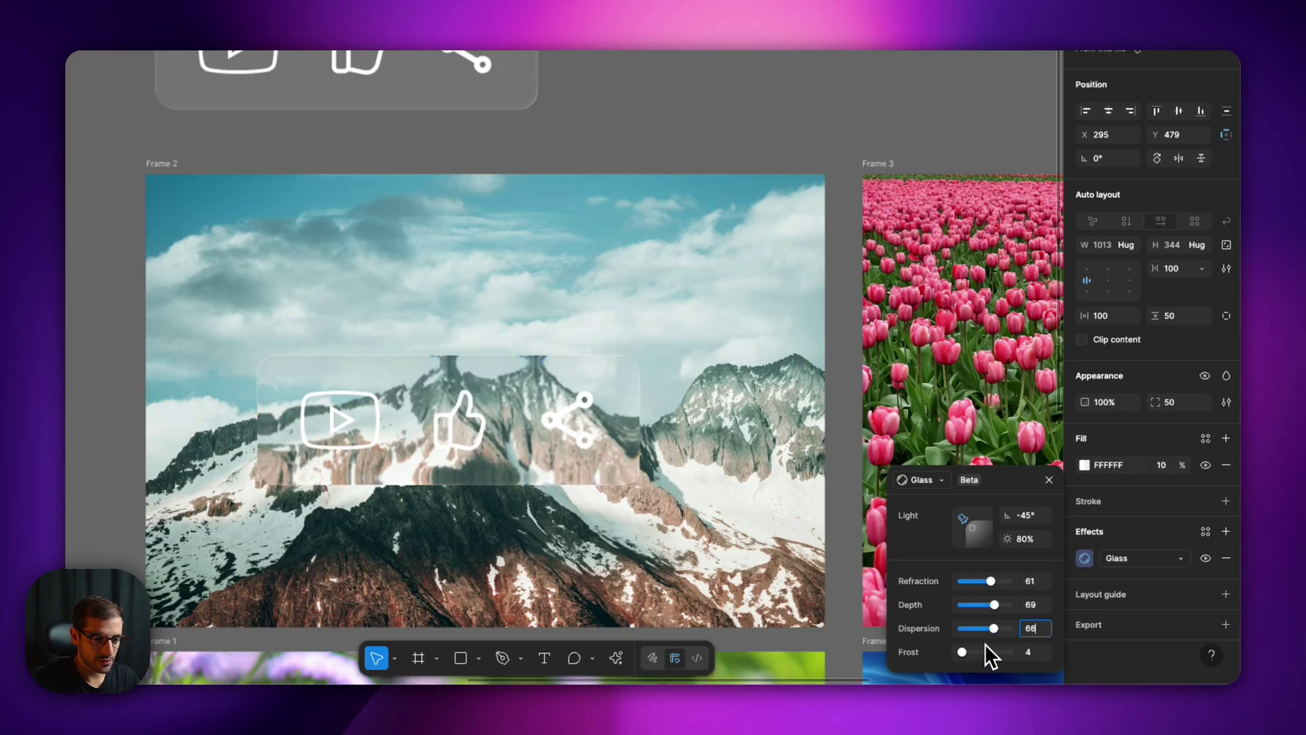
{"action": "left_click_drag", "start_coordinate": [963, 655], "coordinate": [966, 655]}
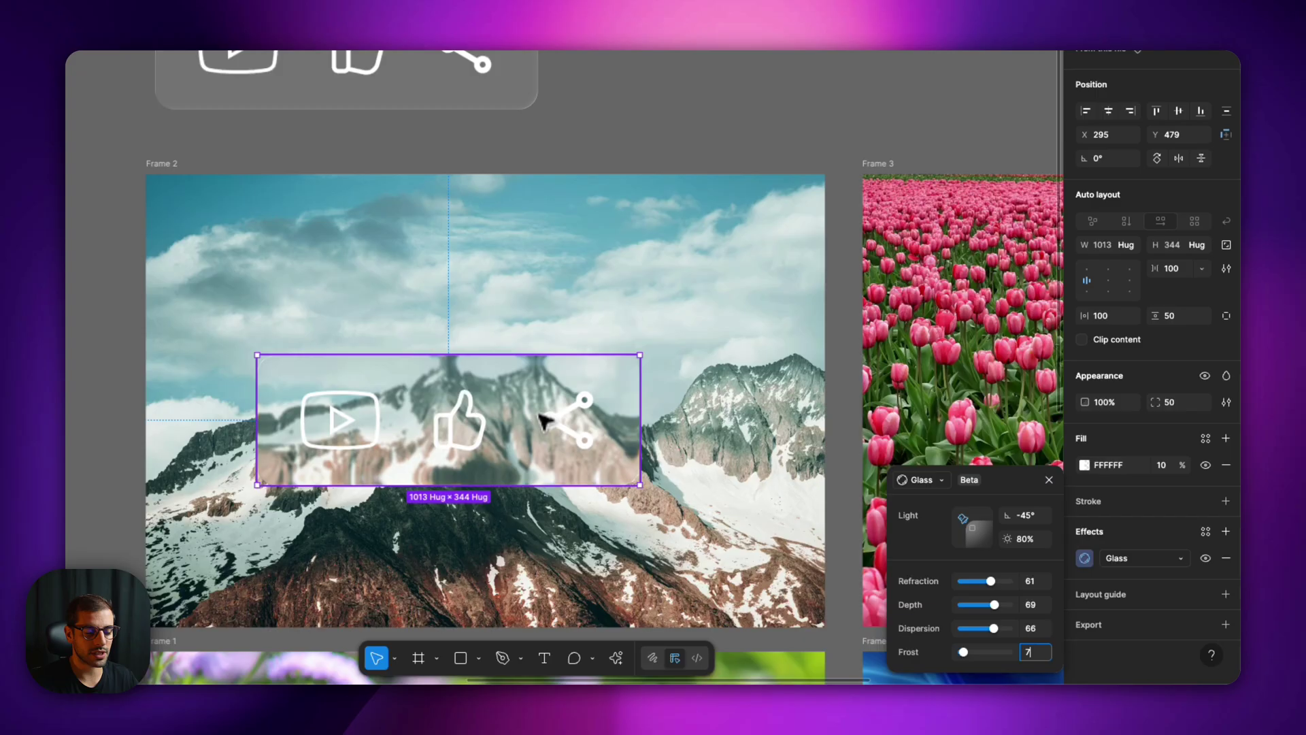
Move the glass icon bar across the sky and peaks and leave it at X 461, Y 427
{"action": "left_click_drag", "start_coordinate": [579, 423], "coordinate": [596, 374]}
{"action": "left_click_drag", "start_coordinate": [503, 361], "coordinate": [558, 390]}
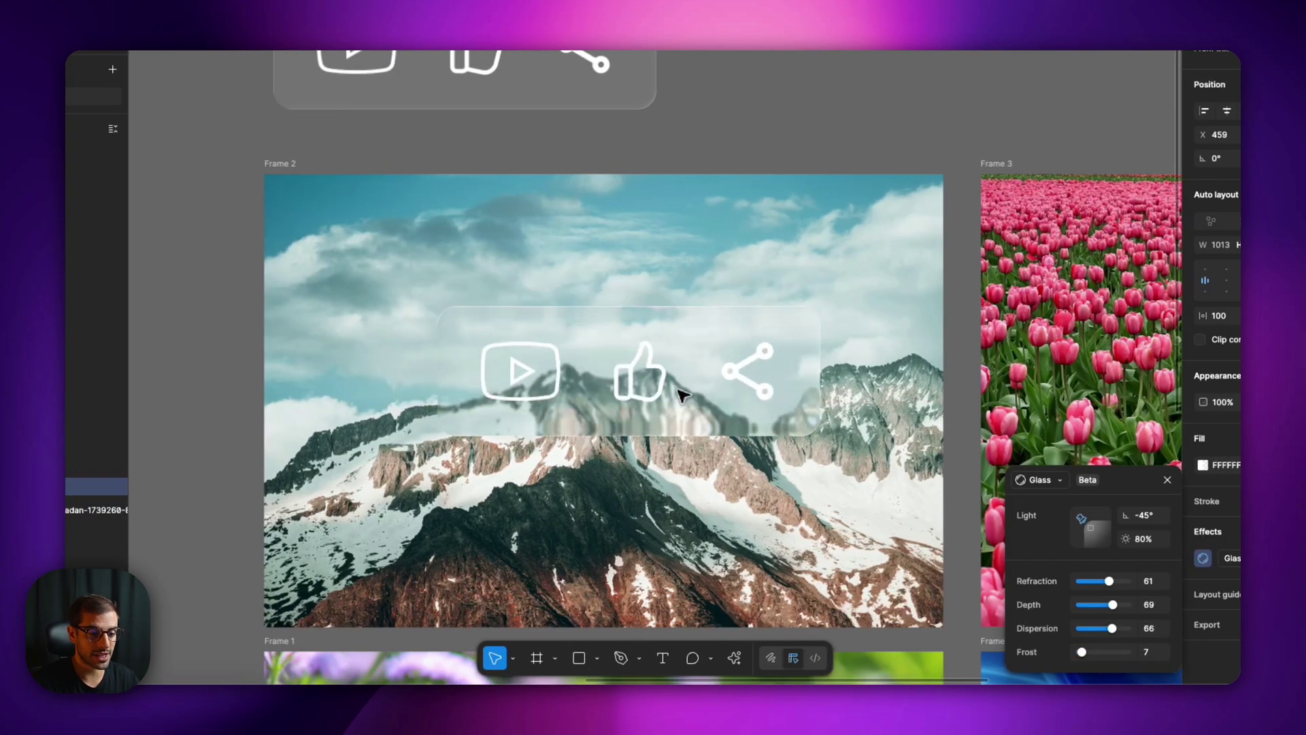
{"action": "left_click_drag", "start_coordinate": [682, 395], "coordinate": [549, 290]}
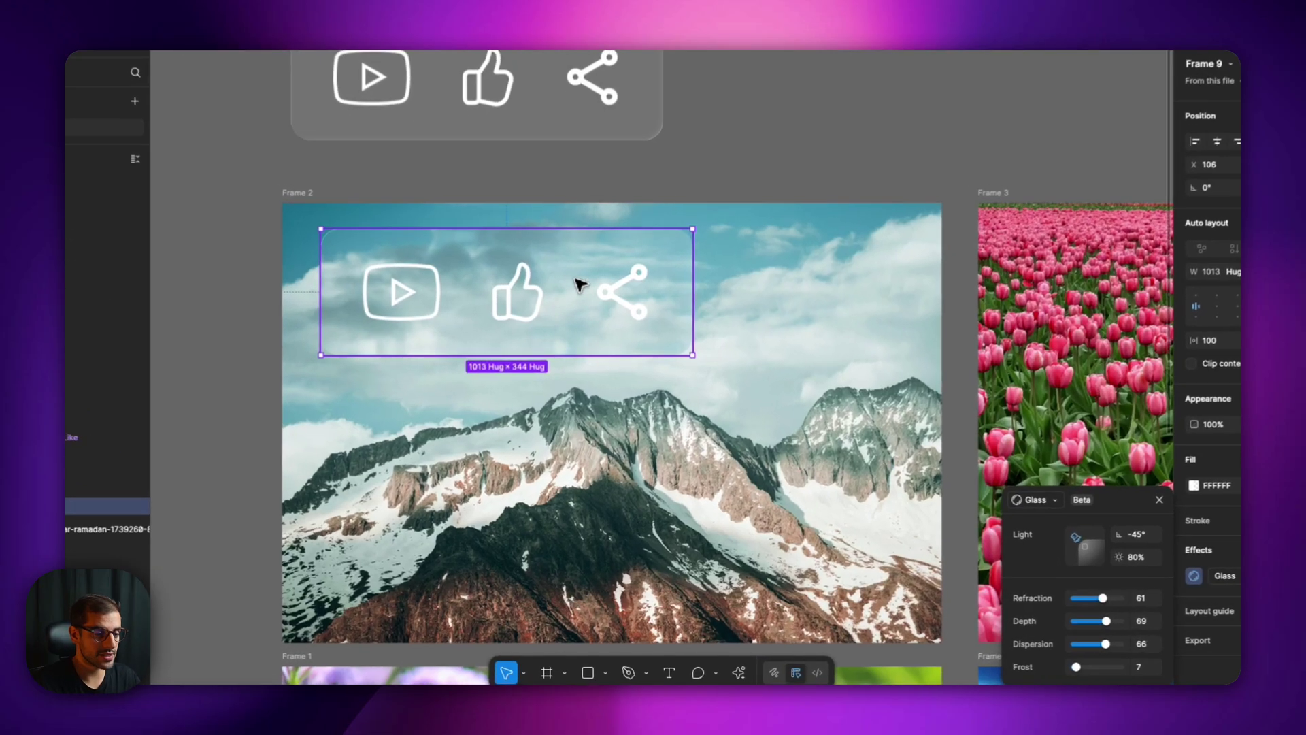
{"action": "left_click_drag", "start_coordinate": [577, 324], "coordinate": [665, 390]}
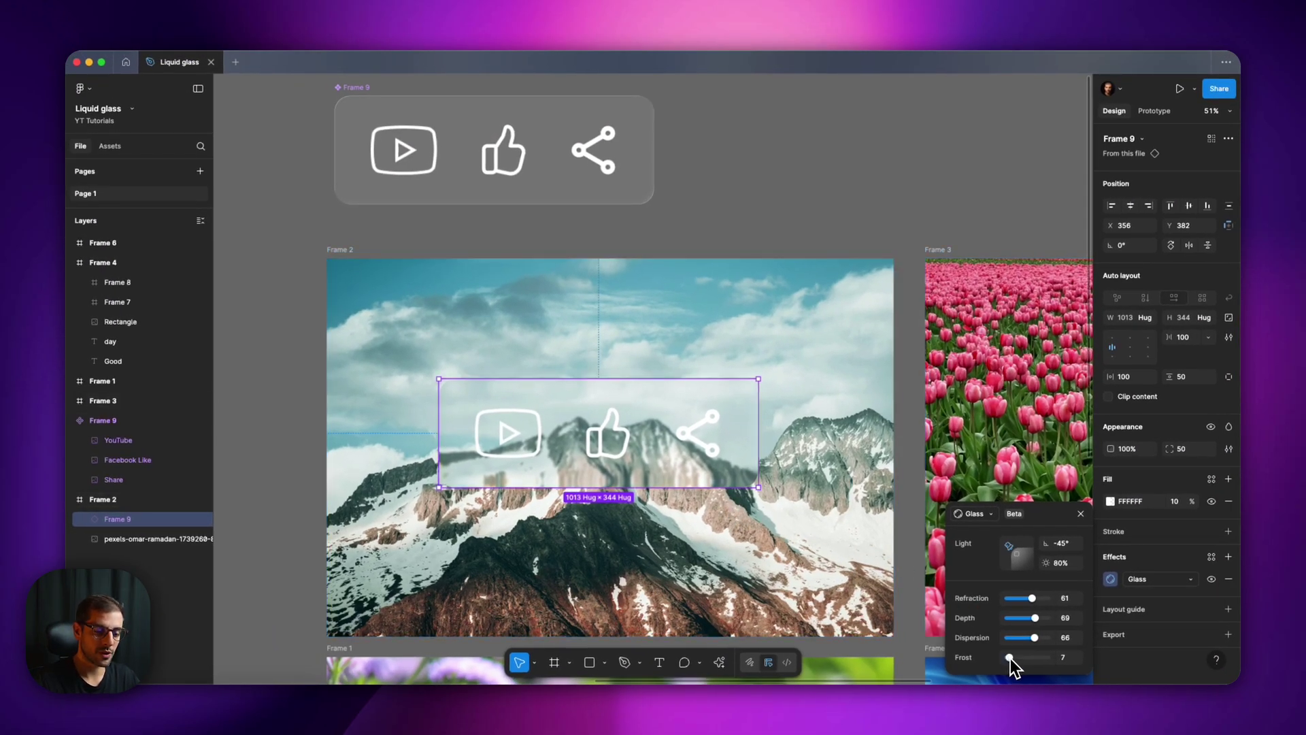
{"action": "left_click_drag", "start_coordinate": [626, 443], "coordinate": [718, 474]}
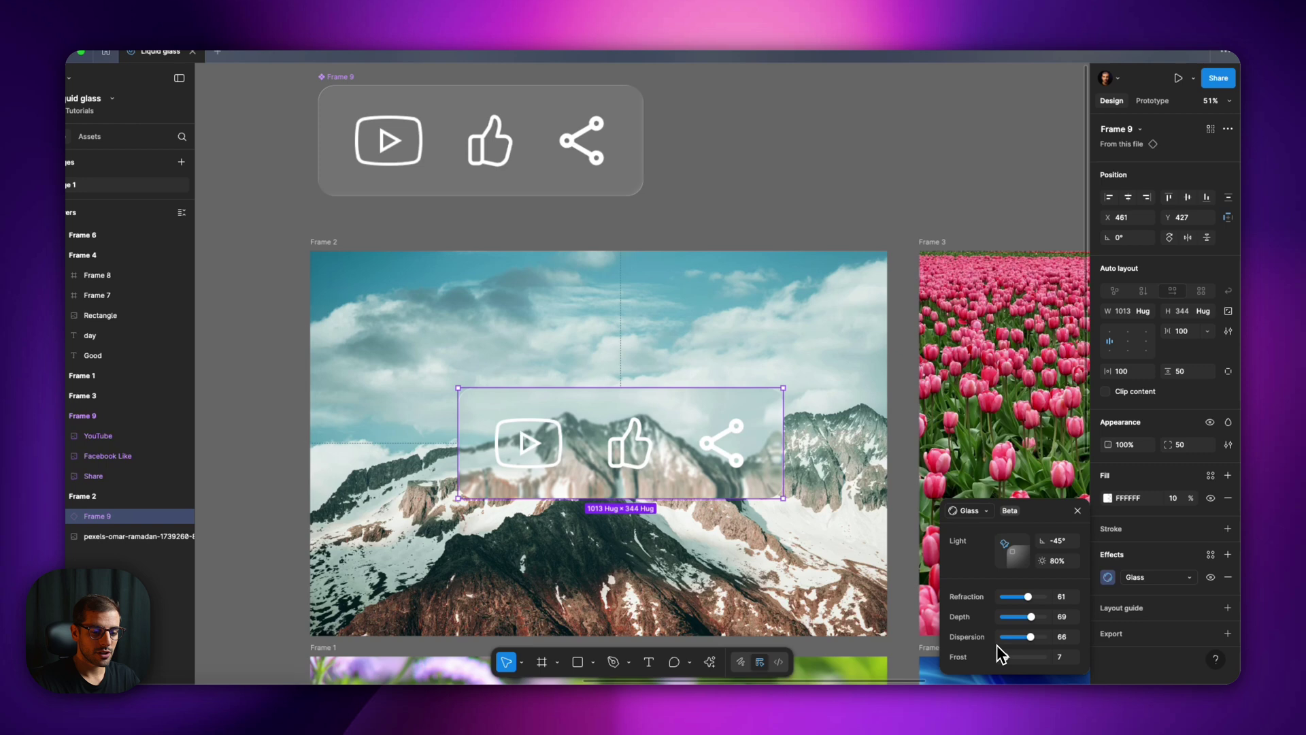
Increase the mountain icon bar's glass frost, then try another position for the bar and undo the move
{"action": "left_click_drag", "start_coordinate": [1001, 656], "coordinate": [1013, 658]}
{"action": "left_click_drag", "start_coordinate": [710, 517], "coordinate": [647, 439]}
{"action": "key", "text": "super+z"}
{"action": "left_click", "coordinate": [810, 224]}
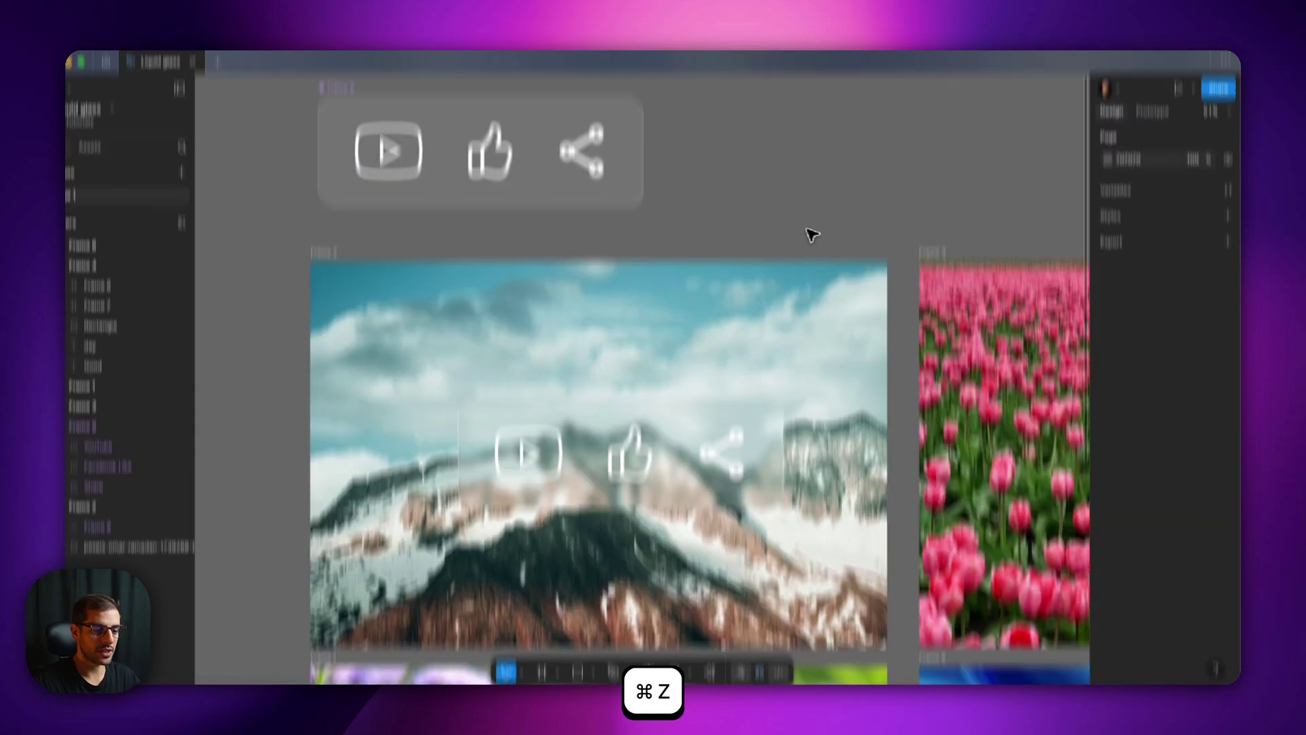
Duplicate the mountain icon bar onto the tulip photo in Frame 3 and position it at X 392, Y 152
{"action": "left_click_drag", "start_coordinate": [819, 223], "coordinate": [769, 141]}
{"action": "left_click", "coordinate": [645, 373]}
{"action": "left_click_drag", "start_coordinate": [624, 398], "coordinate": [1138, 398], "text": "alt"}
{"action": "left_click_drag", "start_coordinate": [991, 511], "coordinate": [497, 479]}
{"action": "left_click_drag", "start_coordinate": [579, 353], "coordinate": [689, 222]}
{"action": "scroll", "coordinate": [671, 352], "scroll_direction": "up", "scroll_amount": 1}
{"action": "scroll", "coordinate": [675, 358], "scroll_direction": "up", "scroll_amount": 3}
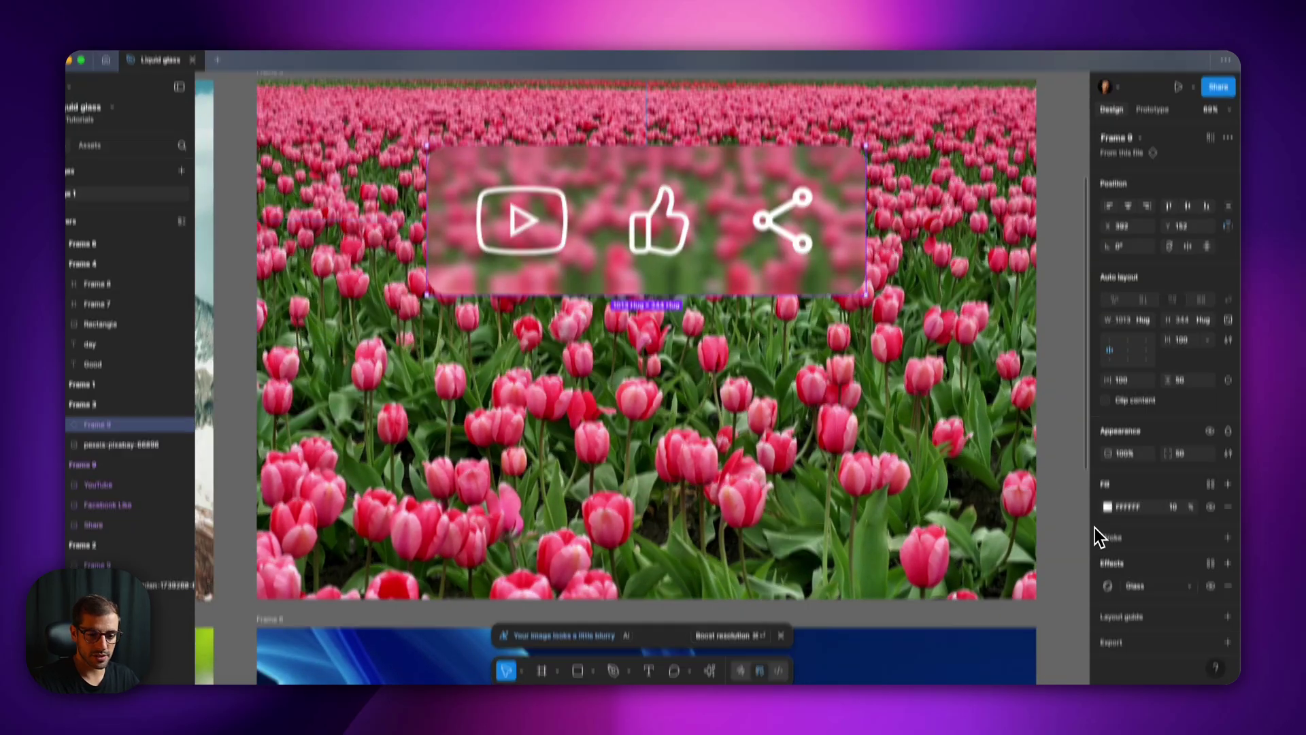
Set the tulip icon bar's glass refraction to 6, depth to 44 and light intensity to 0%, and move the bar towards the photo's centre
{"action": "left_click", "coordinate": [1108, 588]}
{"action": "left_click_drag", "start_coordinate": [1012, 656], "coordinate": [1010, 606]}
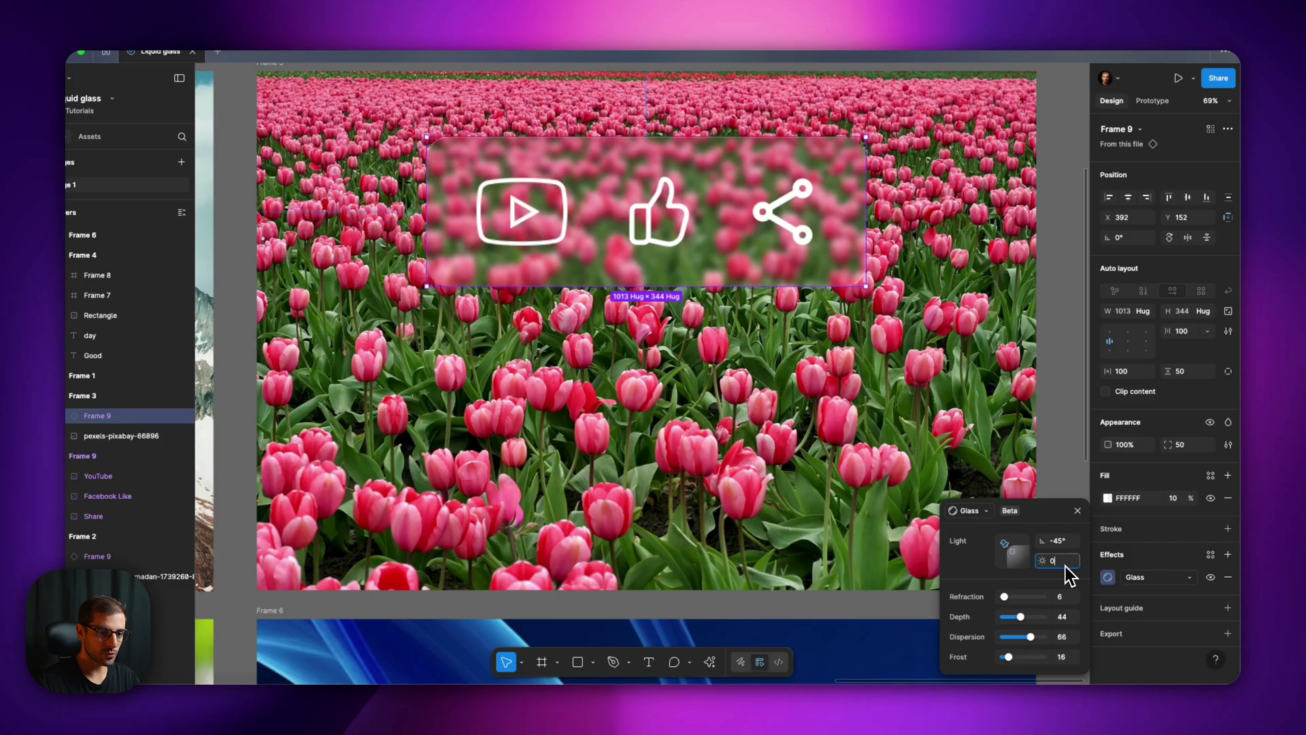
{"action": "key", "text": "Return"}
{"action": "left_click_drag", "start_coordinate": [633, 204], "coordinate": [633, 310]}
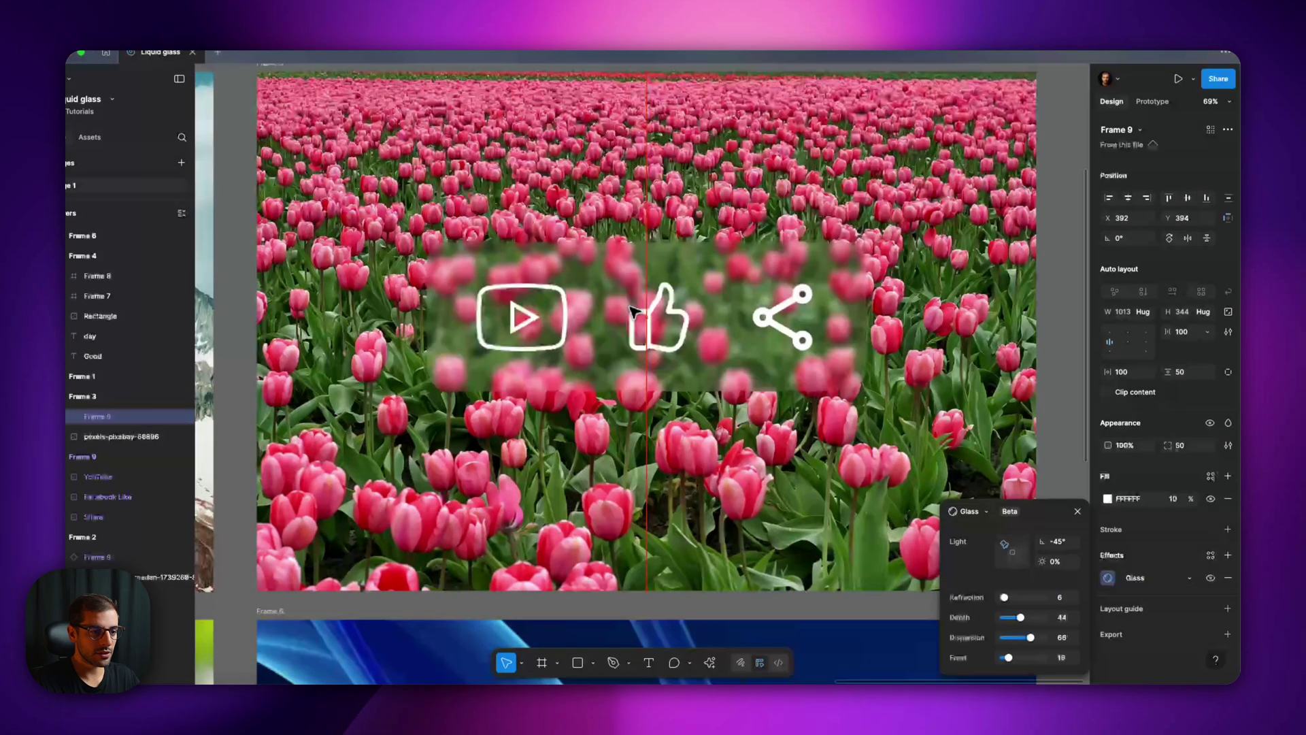
Undo the accidental moves of the tulip photo's frame, Frame 3
{"action": "key", "text": "Escape"}
{"action": "scroll", "coordinate": [767, 373], "scroll_direction": "up", "scroll_amount": 1}
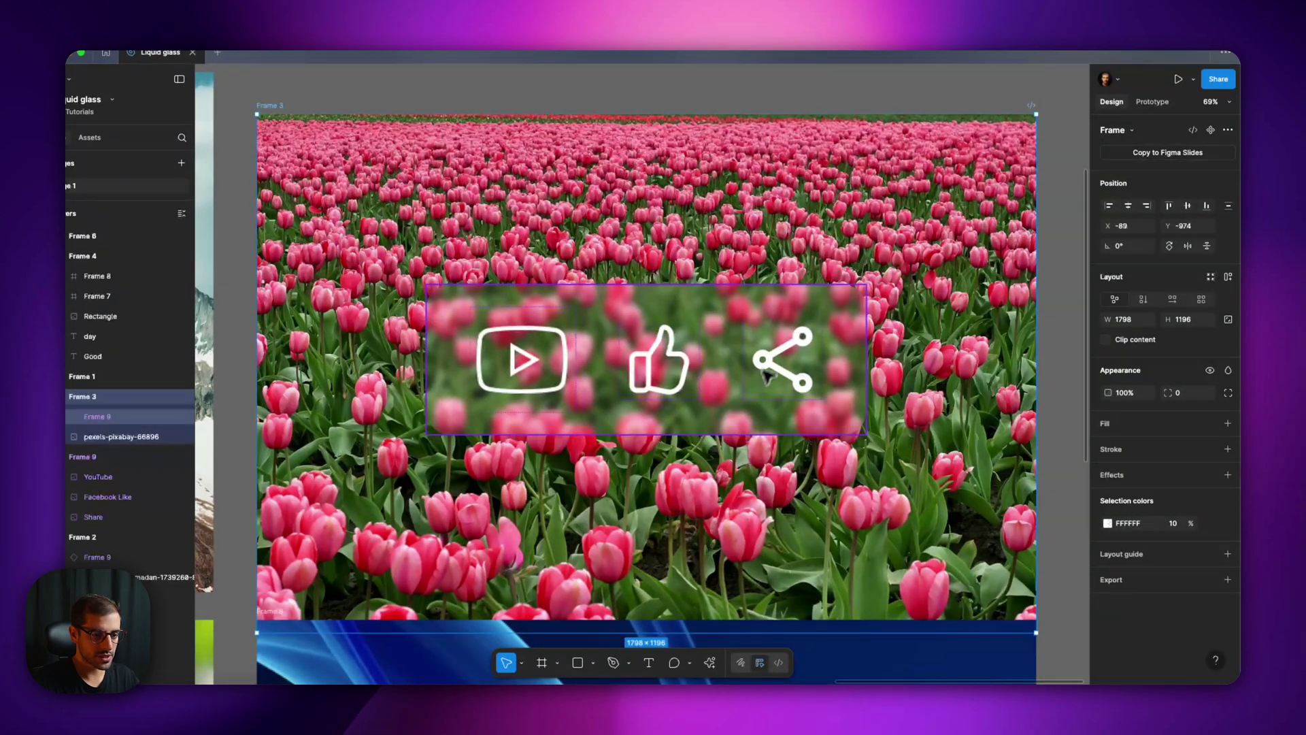
{"action": "key", "text": "super+z"}
{"action": "key", "text": "super+z"}
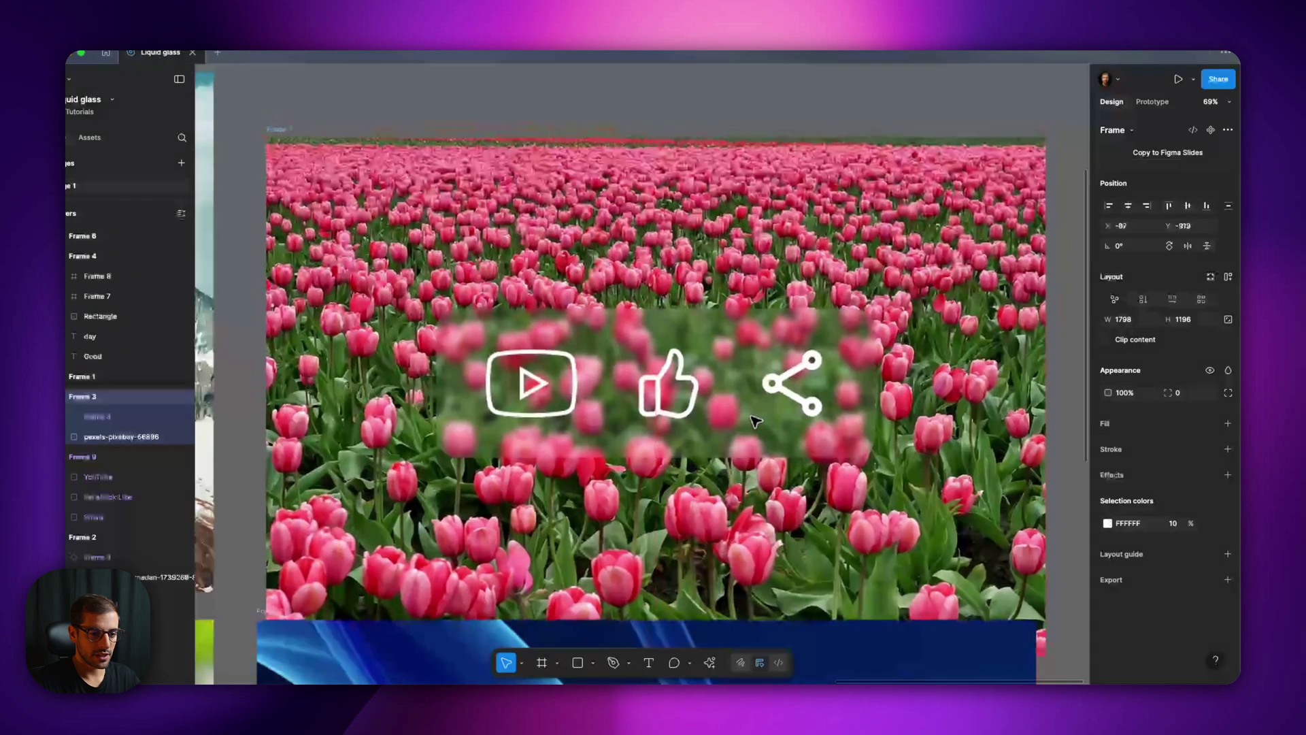
{"action": "key", "text": "super+z"}
{"action": "scroll", "coordinate": [708, 468], "scroll_direction": "down", "scroll_amount": 2}
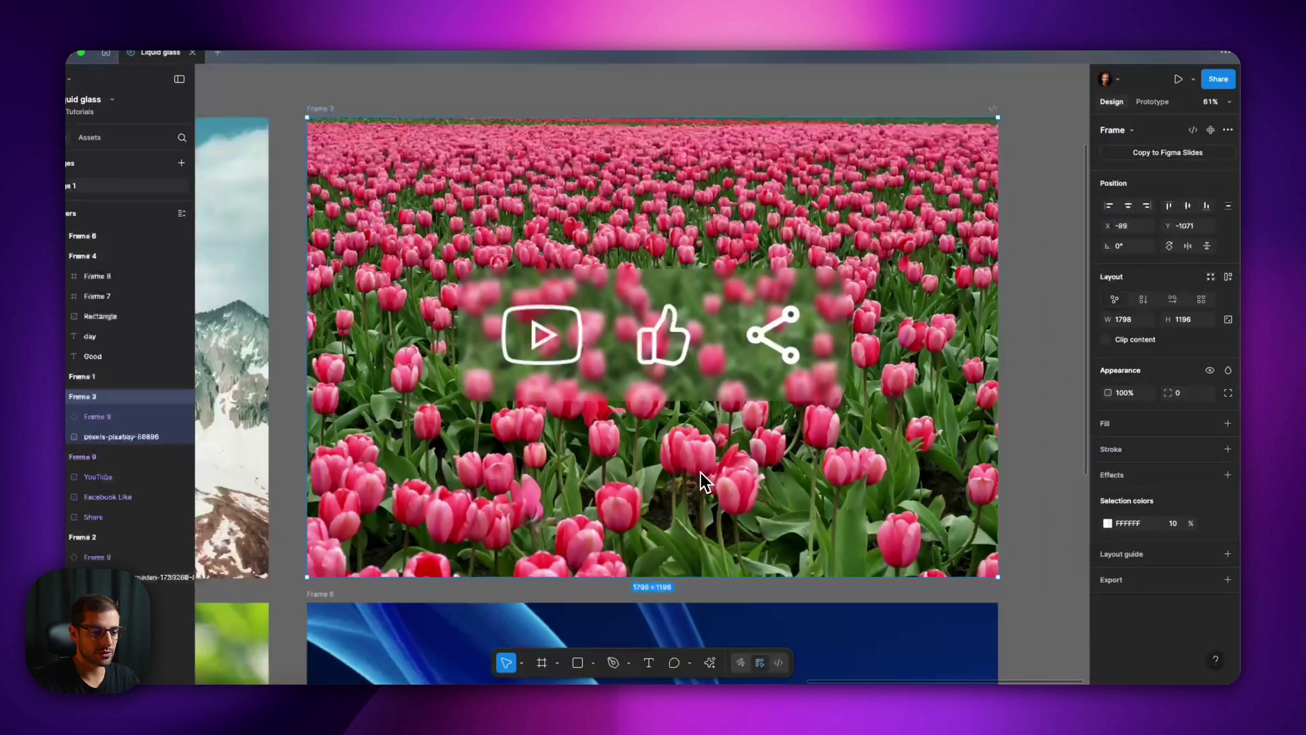
Duplicate the tulip icon bar onto the blue wave image in Frame 6 and position it at X 392, Y 427
{"action": "scroll", "coordinate": [701, 472], "scroll_direction": "down", "scroll_amount": 4}
{"action": "scroll", "coordinate": [700, 473], "scroll_direction": "down", "scroll_amount": 3}
{"action": "left_click", "coordinate": [977, 276]}
{"action": "left_click", "coordinate": [788, 187]}
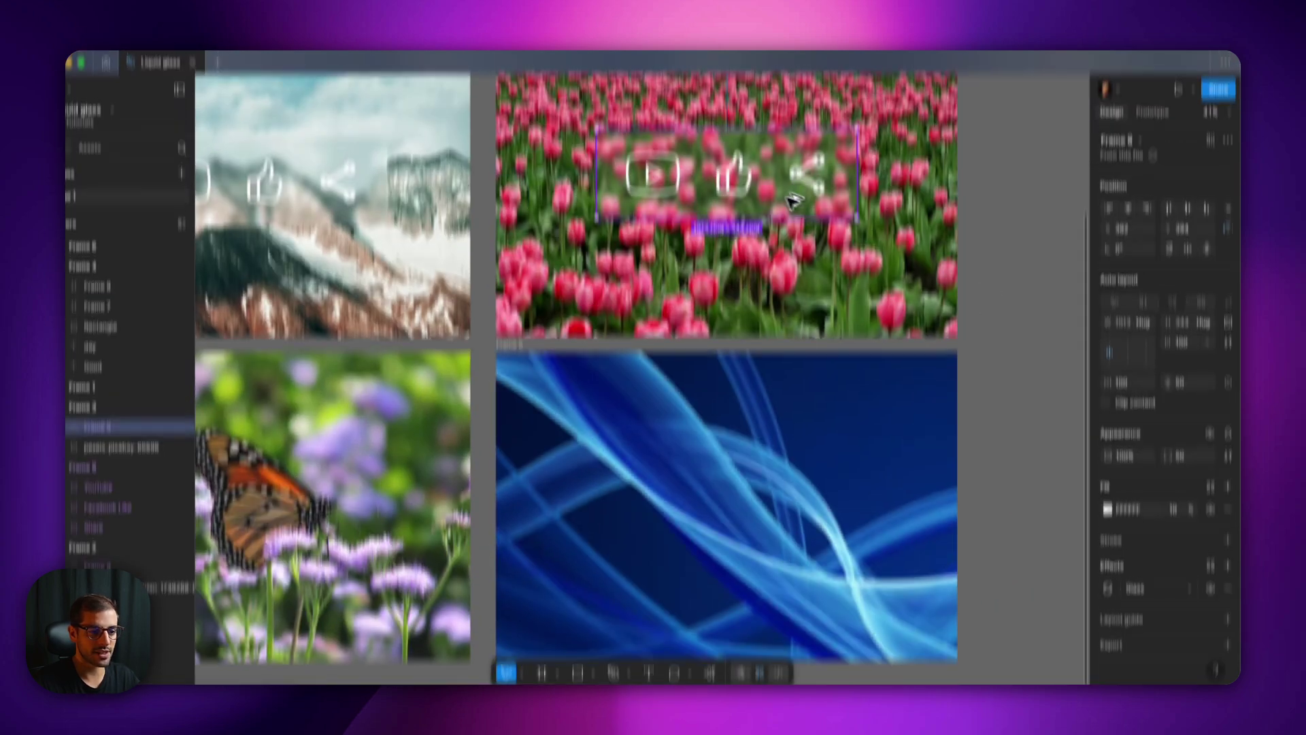
{"action": "left_click_drag", "start_coordinate": [792, 197], "coordinate": [787, 497]}
{"action": "scroll", "coordinate": [761, 526], "scroll_direction": "up", "scroll_amount": 5}
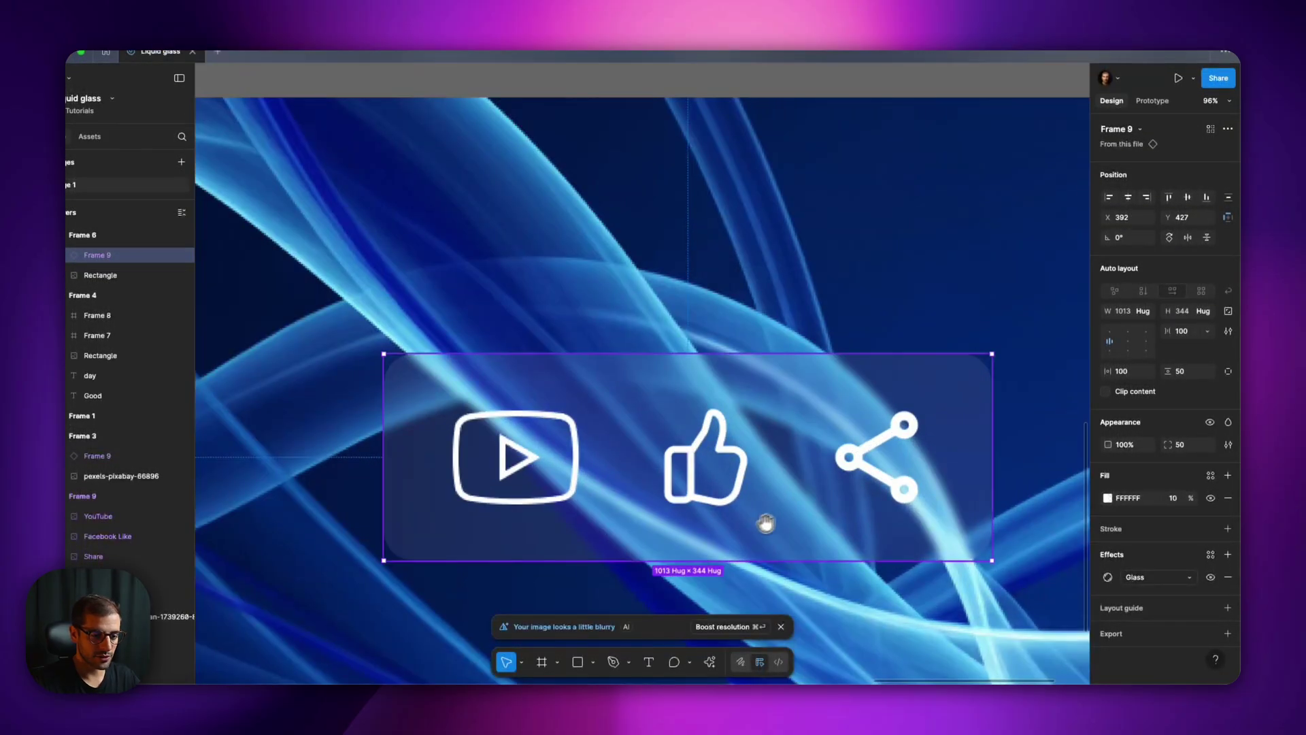
{"action": "scroll", "coordinate": [767, 523], "scroll_direction": "down", "scroll_amount": 3}
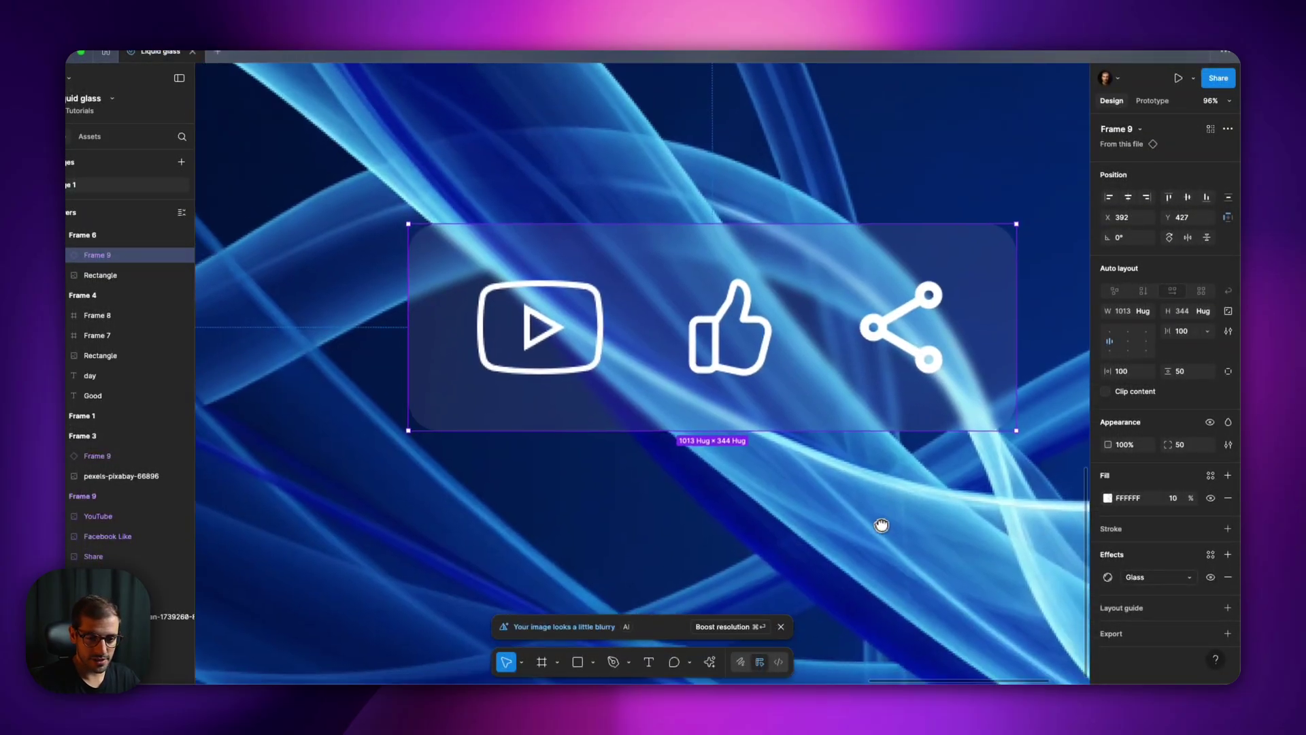
Set the glass light intensity to 100% and refraction to 100 for the icon bar on the blue waves
{"action": "left_click", "coordinate": [1108, 577]}
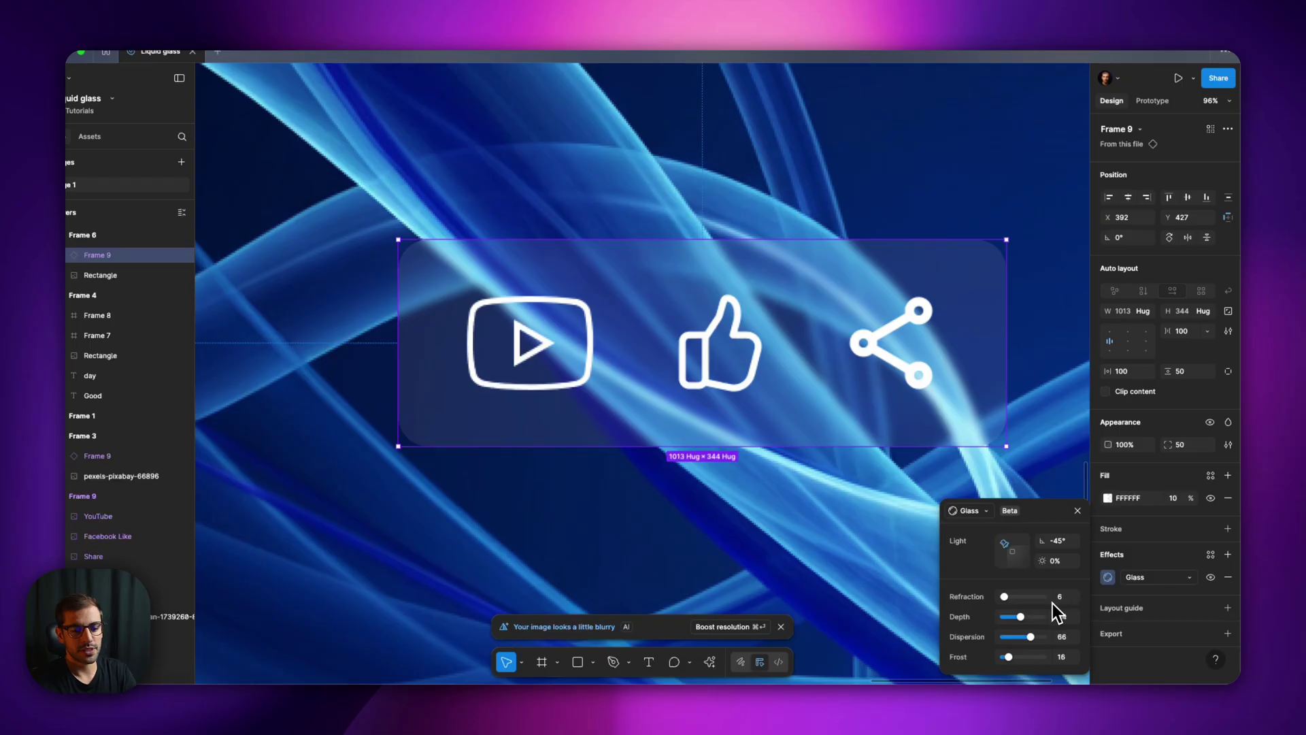
{"action": "key", "text": "BackSpace"}
{"action": "key", "text": "BackSpace"}
{"action": "type", "text": "100"}
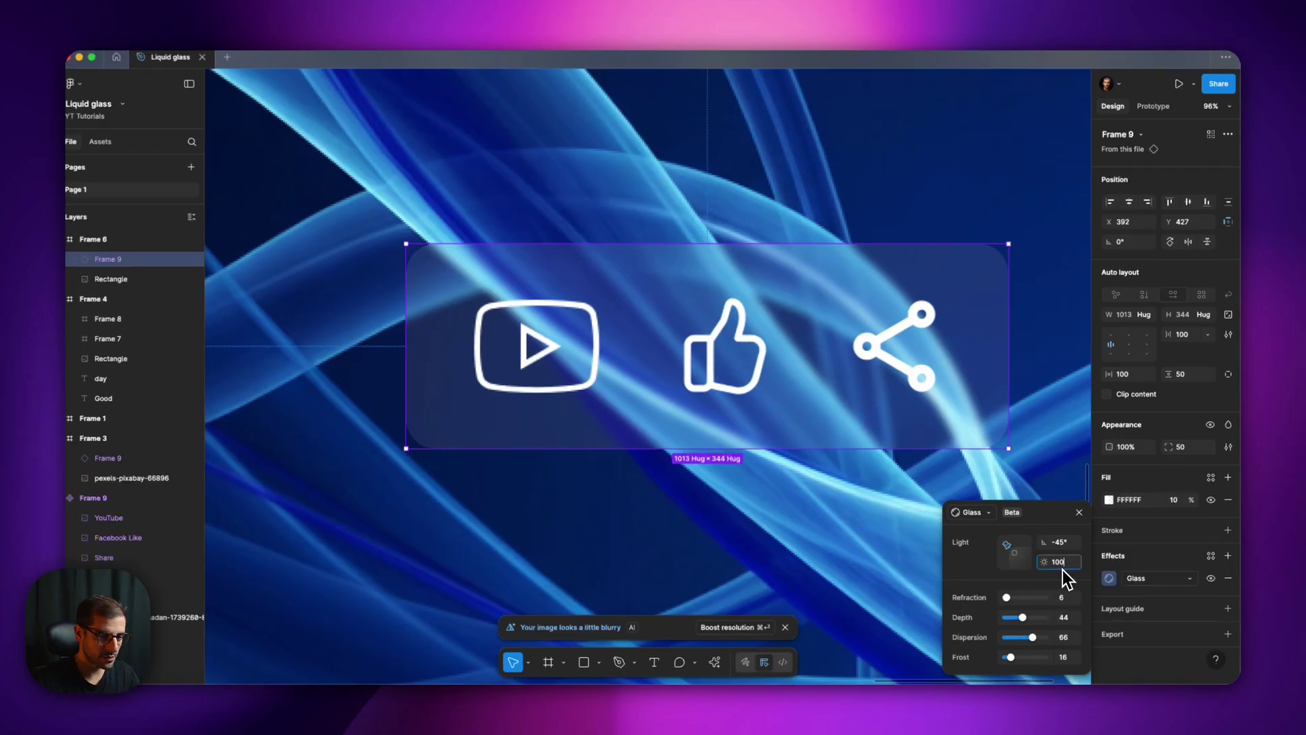
{"action": "key", "text": "Tab"}
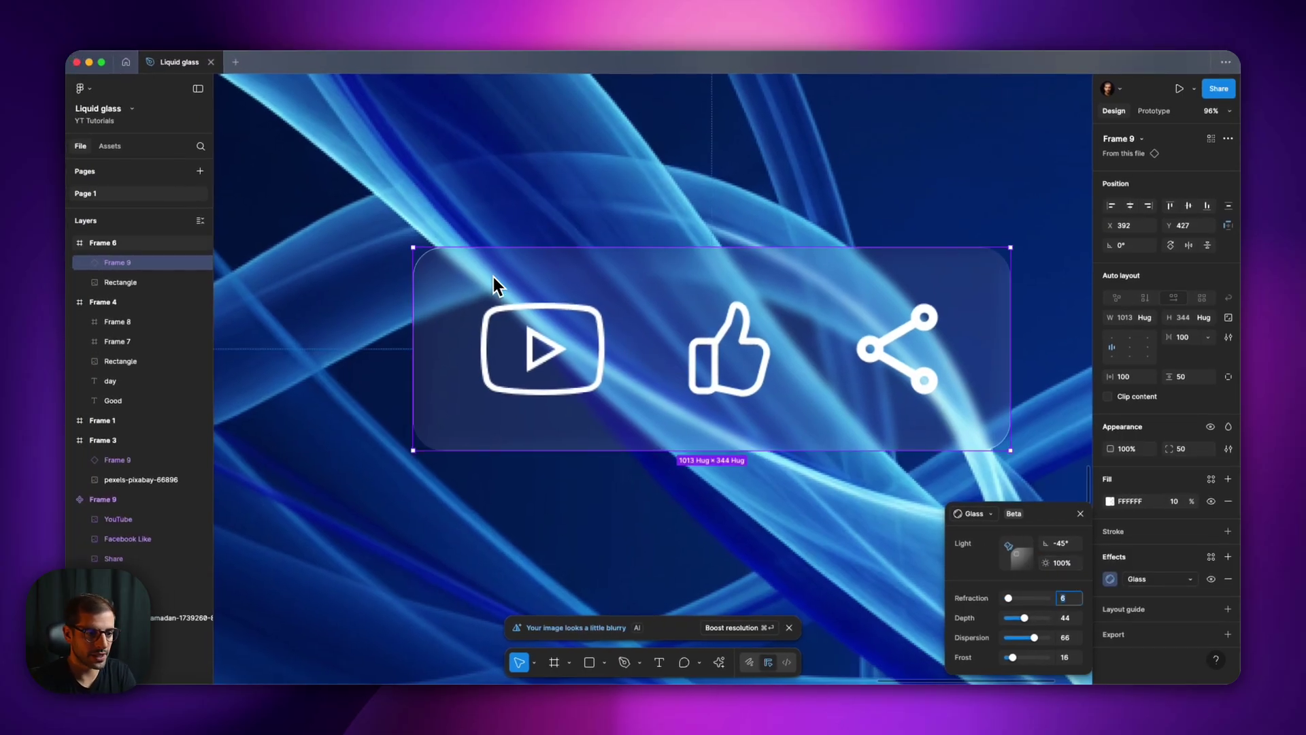
{"action": "type", "text": "6"}
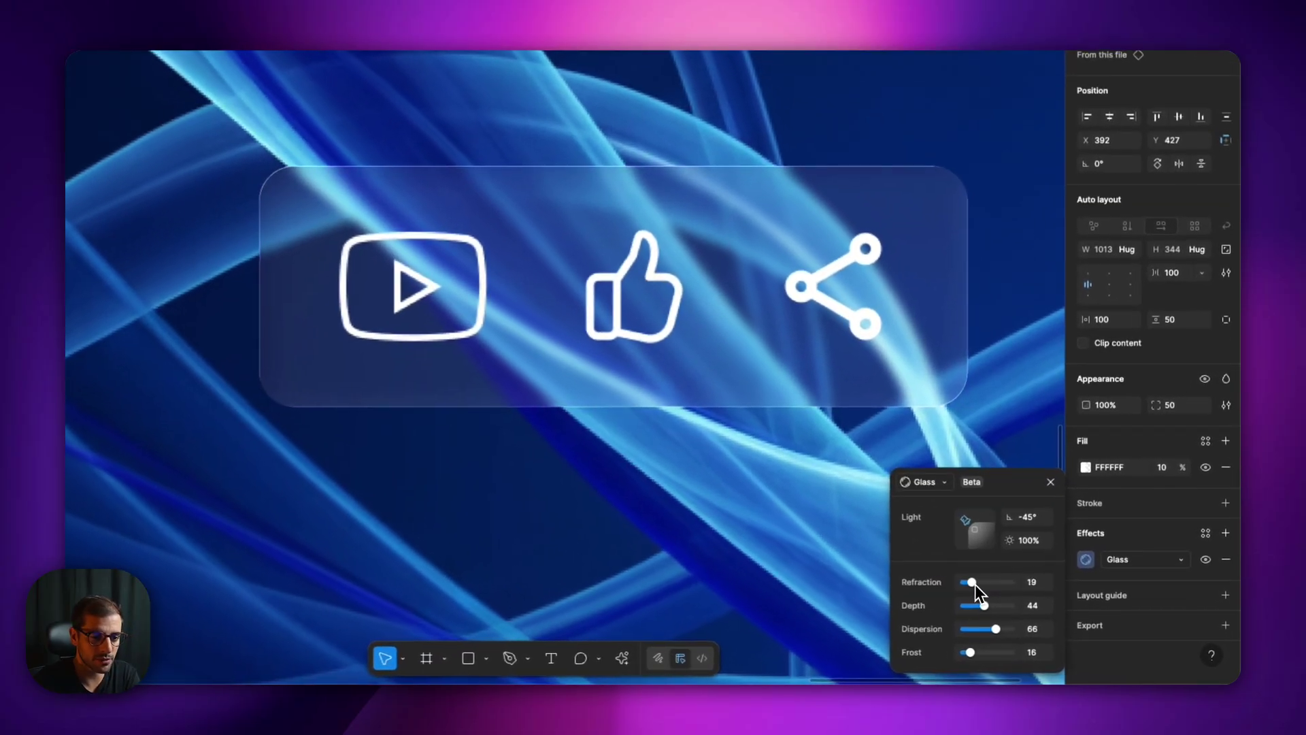
{"action": "mouse_move", "coordinate": [1019, 599]}
{"action": "left_mouse_down"}
{"action": "mouse_move", "coordinate": [1033, 599]}
{"action": "mouse_move", "coordinate": [1010, 582]}
{"action": "left_mouse_up"}
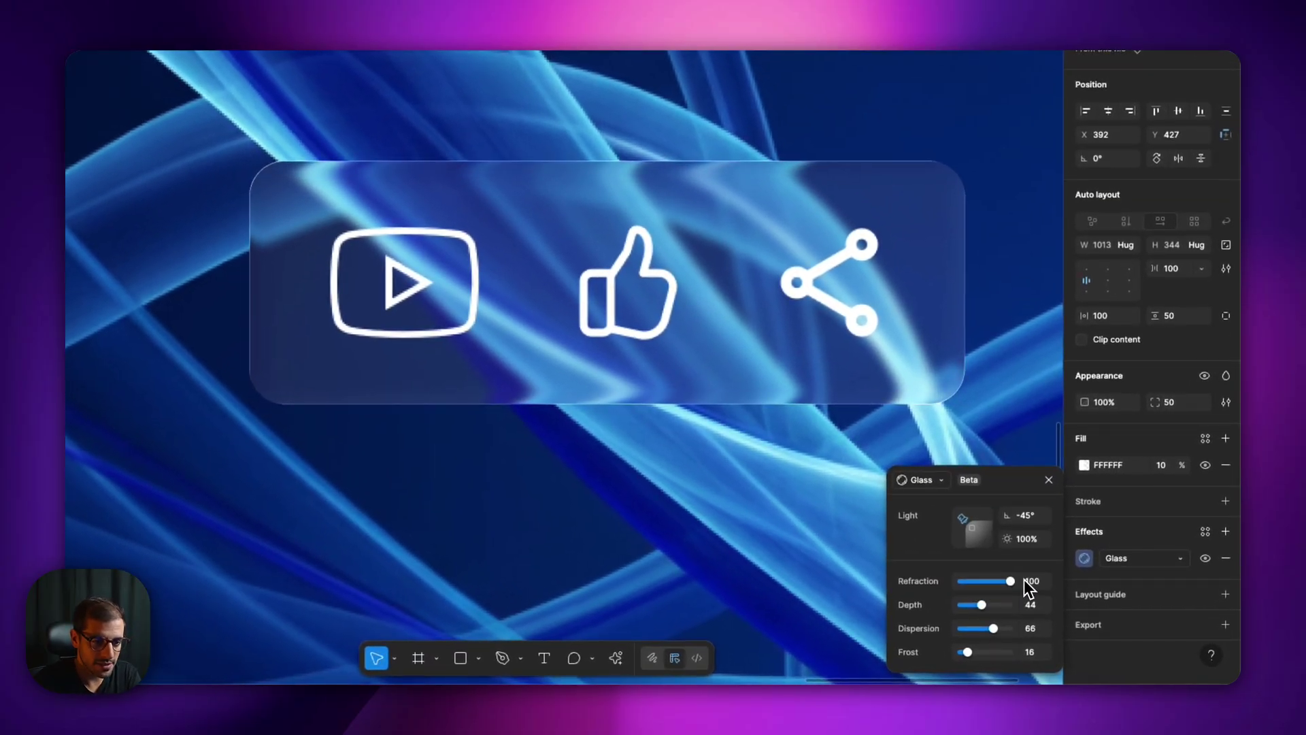
Move the blue wave icon bar to X 157, Y 358, and set its glass depth to 59 and dispersion to 100
{"action": "left_click_drag", "start_coordinate": [540, 317], "coordinate": [456, 343]}
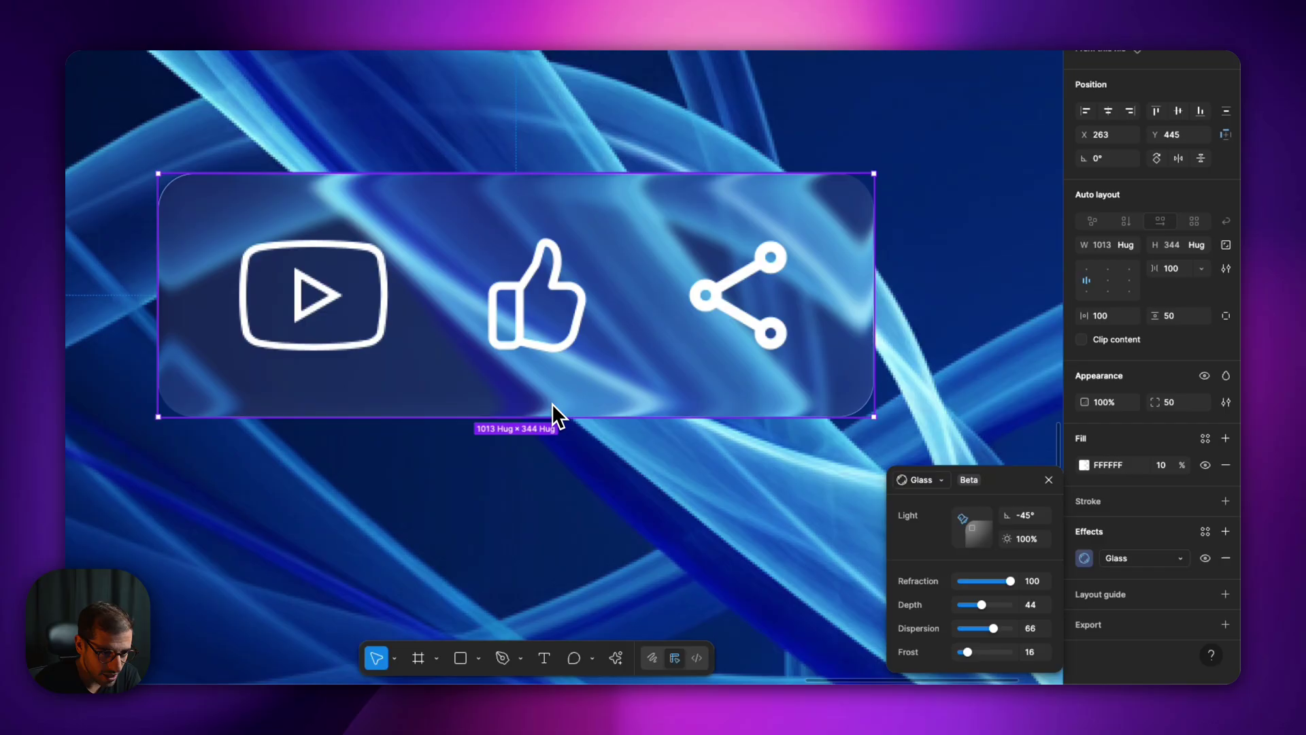
{"action": "left_click_drag", "start_coordinate": [611, 407], "coordinate": [606, 347]}
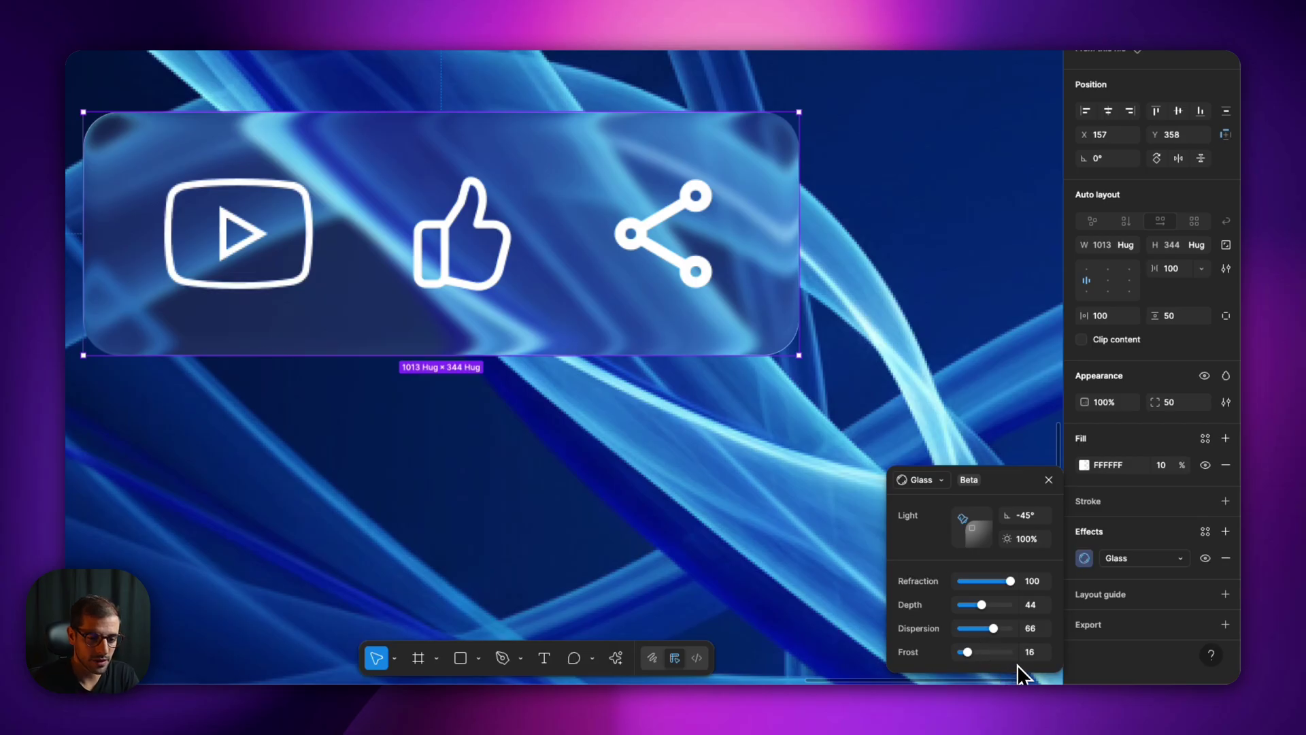
{"action": "mouse_move", "coordinate": [982, 604]}
{"action": "left_mouse_down"}
{"action": "mouse_move", "coordinate": [1009, 606]}
{"action": "mouse_move", "coordinate": [990, 606]}
{"action": "left_mouse_up"}
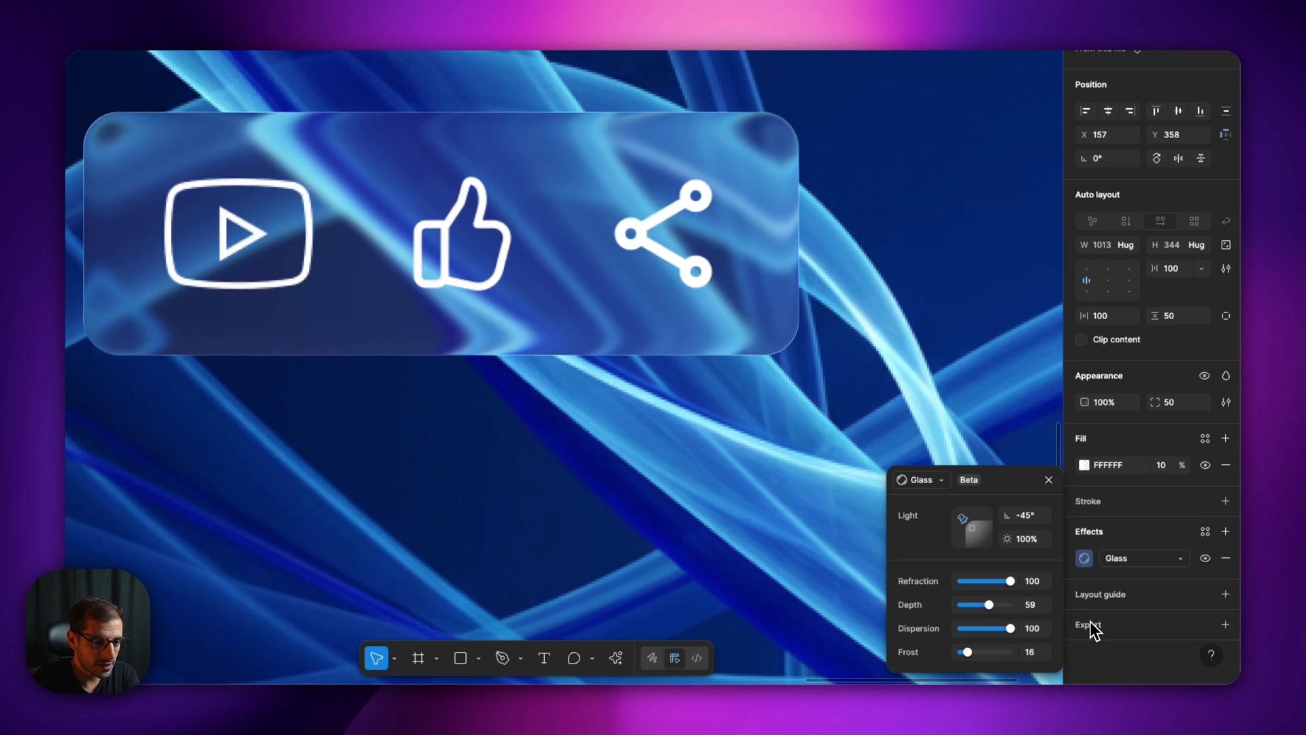
Move the blue wave icon bar to X 179, Y 346, set its glass dispersion to 0 and reduce its frost to the minimum
{"action": "left_click_drag", "start_coordinate": [414, 310], "coordinate": [625, 283]}
{"action": "left_click_drag", "start_coordinate": [714, 289], "coordinate": [519, 301]}
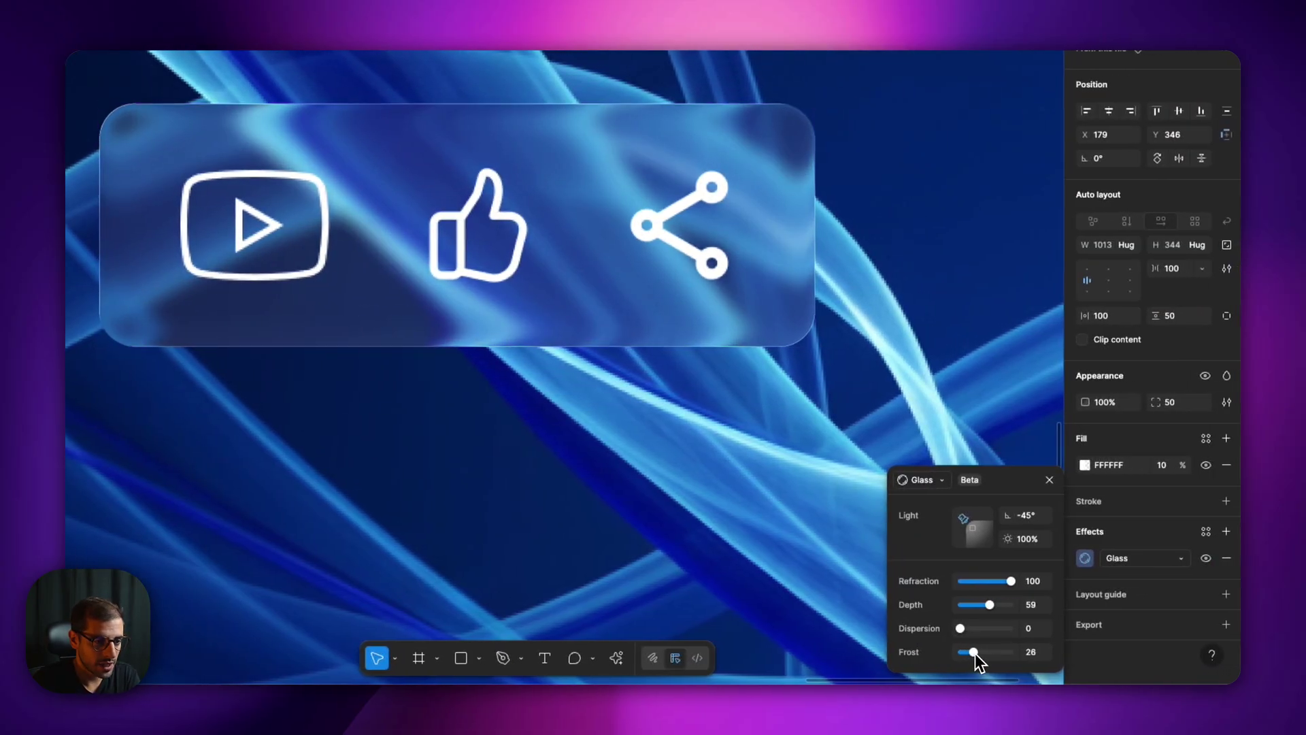
{"action": "left_click_drag", "start_coordinate": [999, 652], "coordinate": [959, 651]}
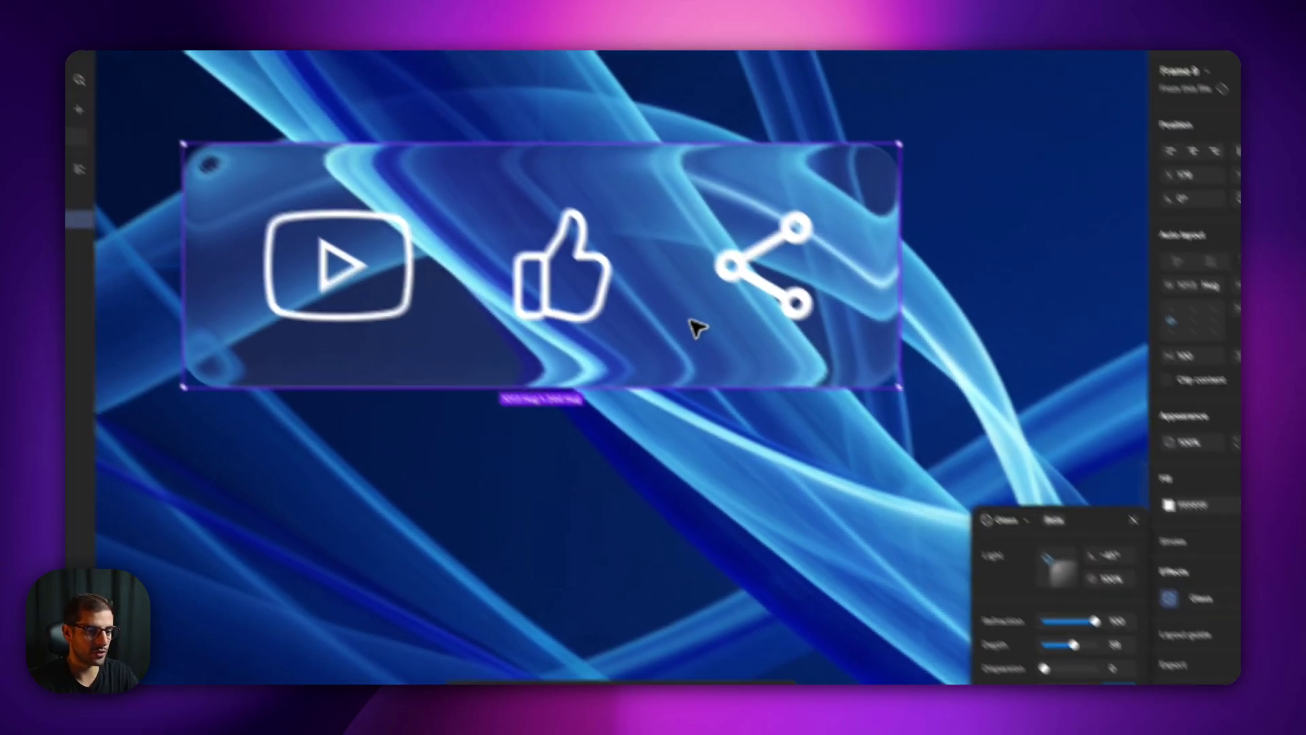
Move the glass icon bar across the blue waves to several spots and leave it at X 264
{"action": "scroll", "coordinate": [676, 347], "scroll_direction": "down", "scroll_amount": 4}
{"action": "left_click_drag", "start_coordinate": [498, 272], "coordinate": [521, 309]}
{"action": "left_click_drag", "start_coordinate": [554, 367], "coordinate": [766, 261]}
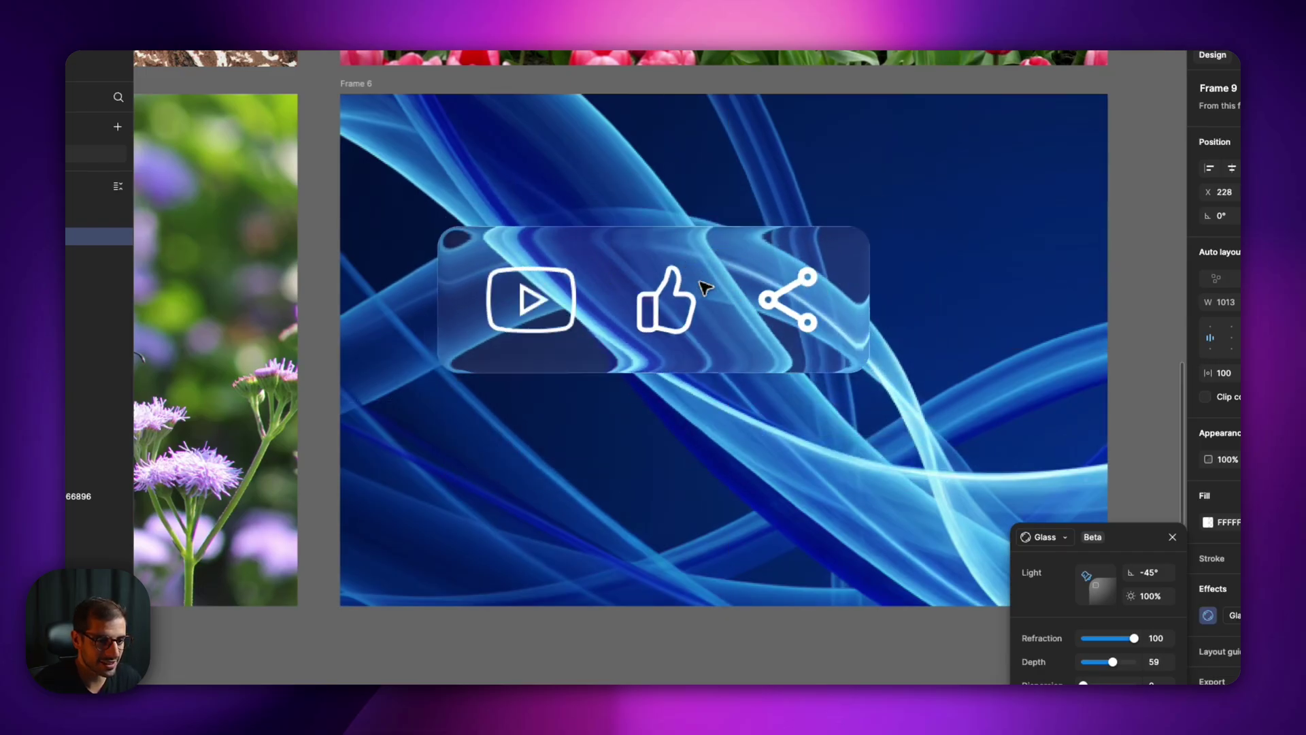
{"action": "left_click_drag", "start_coordinate": [681, 349], "coordinate": [720, 292]}
{"action": "scroll", "coordinate": [735, 292], "scroll_direction": "down", "scroll_amount": 3}
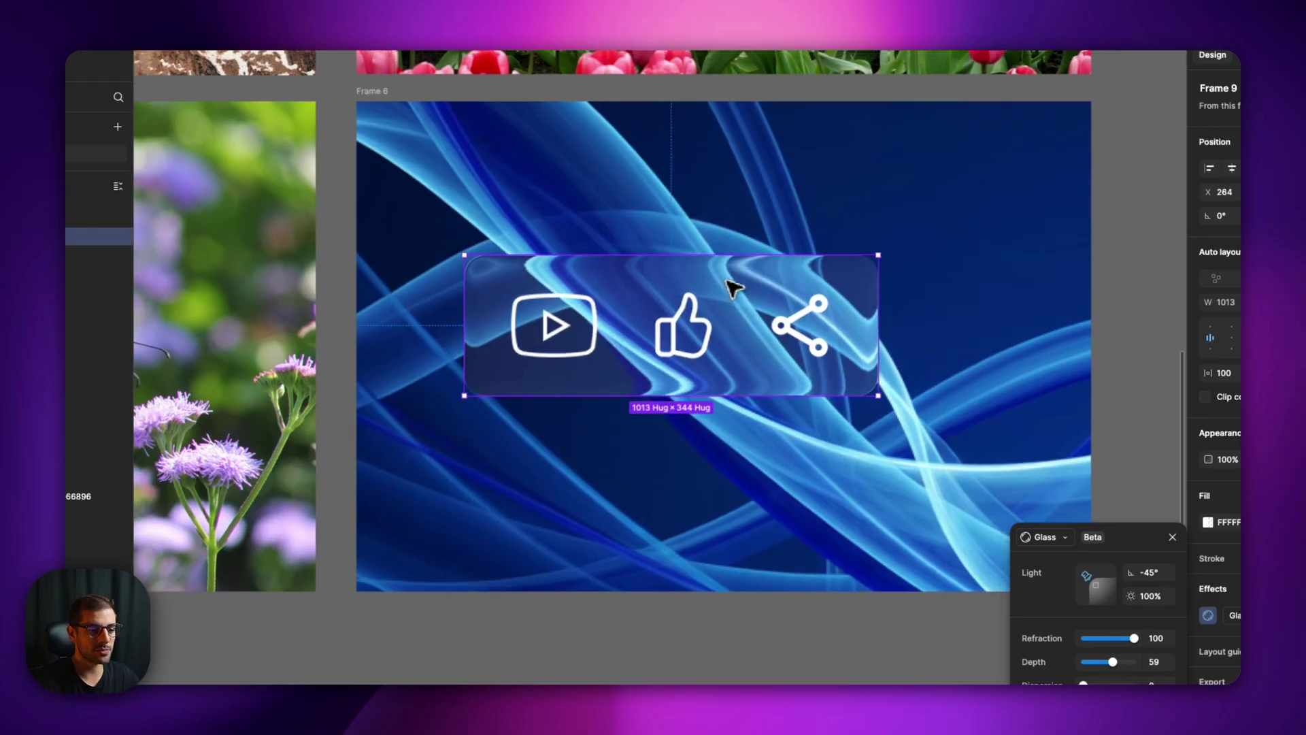
Duplicate the blue wave icon bar onto the butterfly photo in Frame 1 and position it at X 489, Y 383
{"action": "left_click", "coordinate": [569, 586]}
{"action": "left_click_drag", "start_coordinate": [378, 636], "coordinate": [759, 615]}
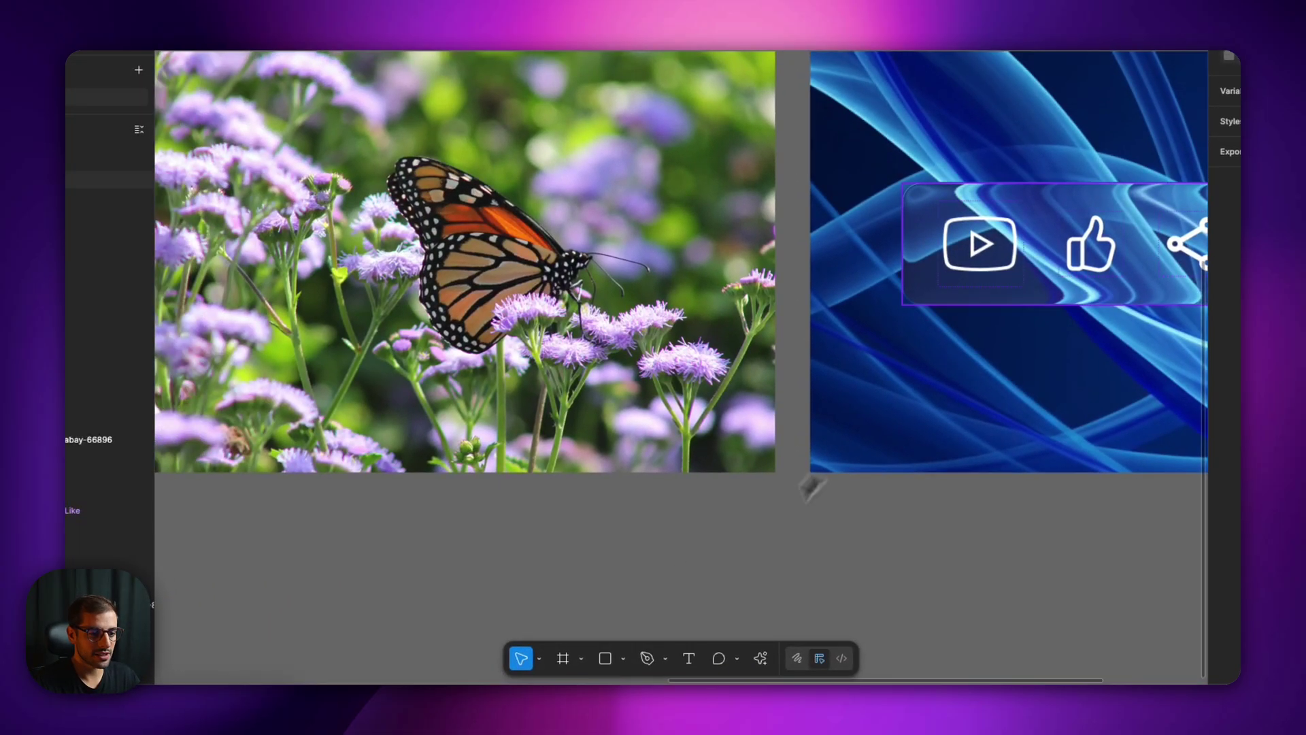
{"action": "left_click", "coordinate": [979, 333]}
{"action": "left_click_drag", "start_coordinate": [979, 266], "coordinate": [390, 275]}
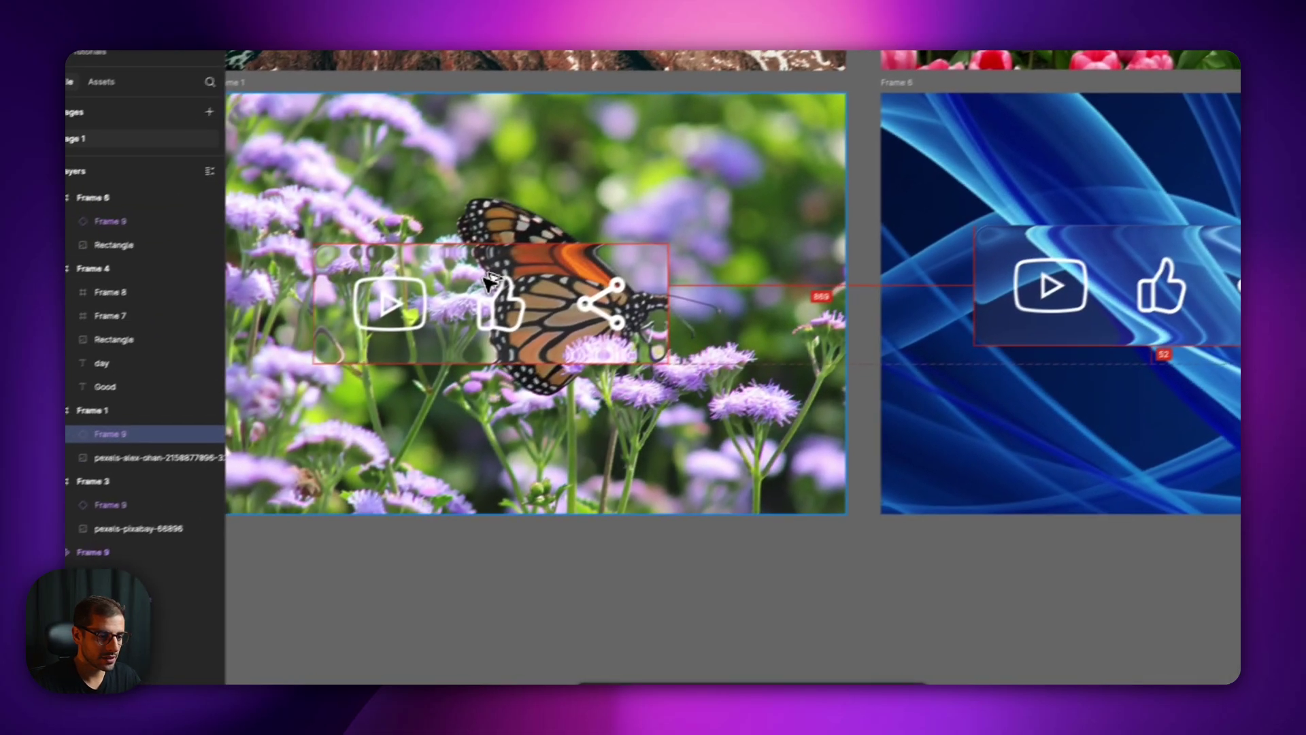
{"action": "left_click_drag", "start_coordinate": [488, 280], "coordinate": [485, 279]}
{"action": "scroll", "coordinate": [302, 325], "scroll_direction": "down", "scroll_amount": 3}
{"action": "scroll", "coordinate": [301, 326], "scroll_direction": "up", "scroll_amount": 6}
{"action": "left_click_drag", "start_coordinate": [618, 341], "coordinate": [740, 306]}
{"action": "left_click", "coordinate": [817, 460]}
{"action": "left_click", "coordinate": [841, 319]}
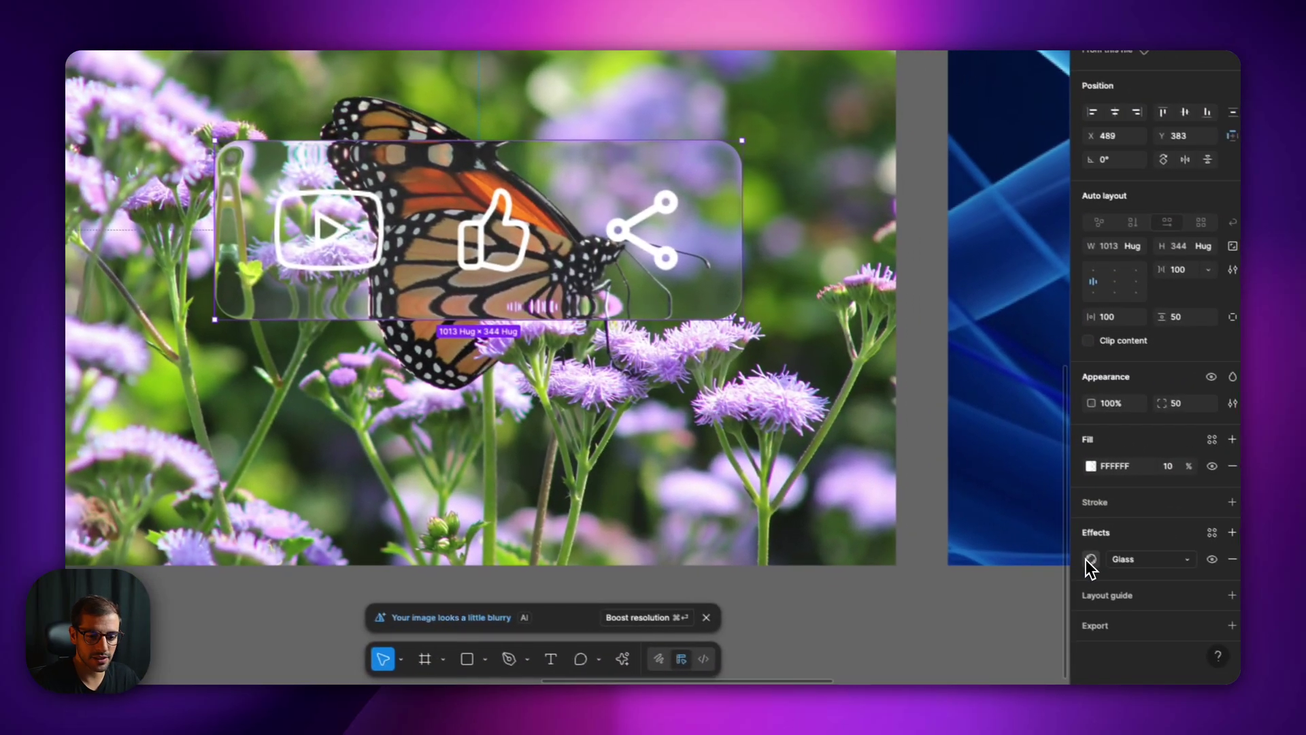
Set the butterfly icon bar's glass frost to 20
{"action": "left_click", "coordinate": [1143, 566]}
{"action": "left_click_drag", "start_coordinate": [1022, 662], "coordinate": [972, 651]}
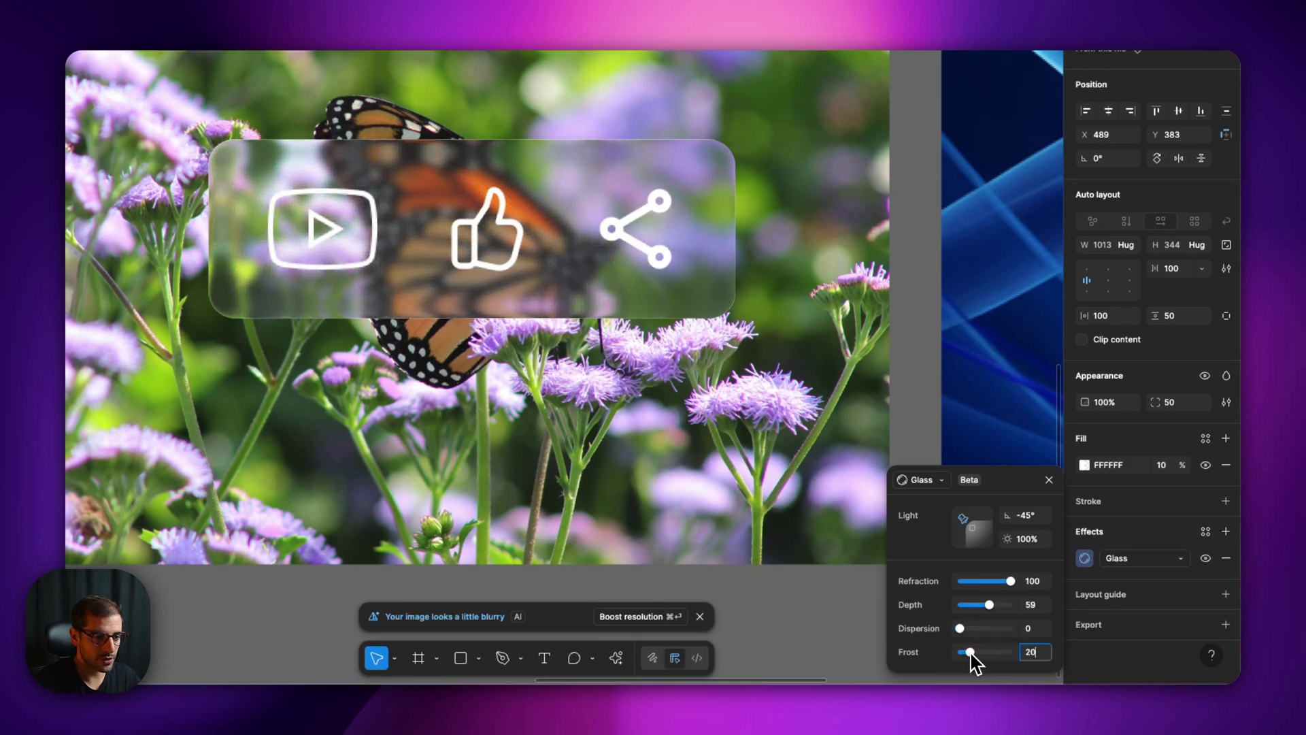
{"action": "left_click", "coordinate": [864, 535]}
{"action": "scroll", "coordinate": [612, 405], "scroll_direction": "down", "scroll_amount": 3}
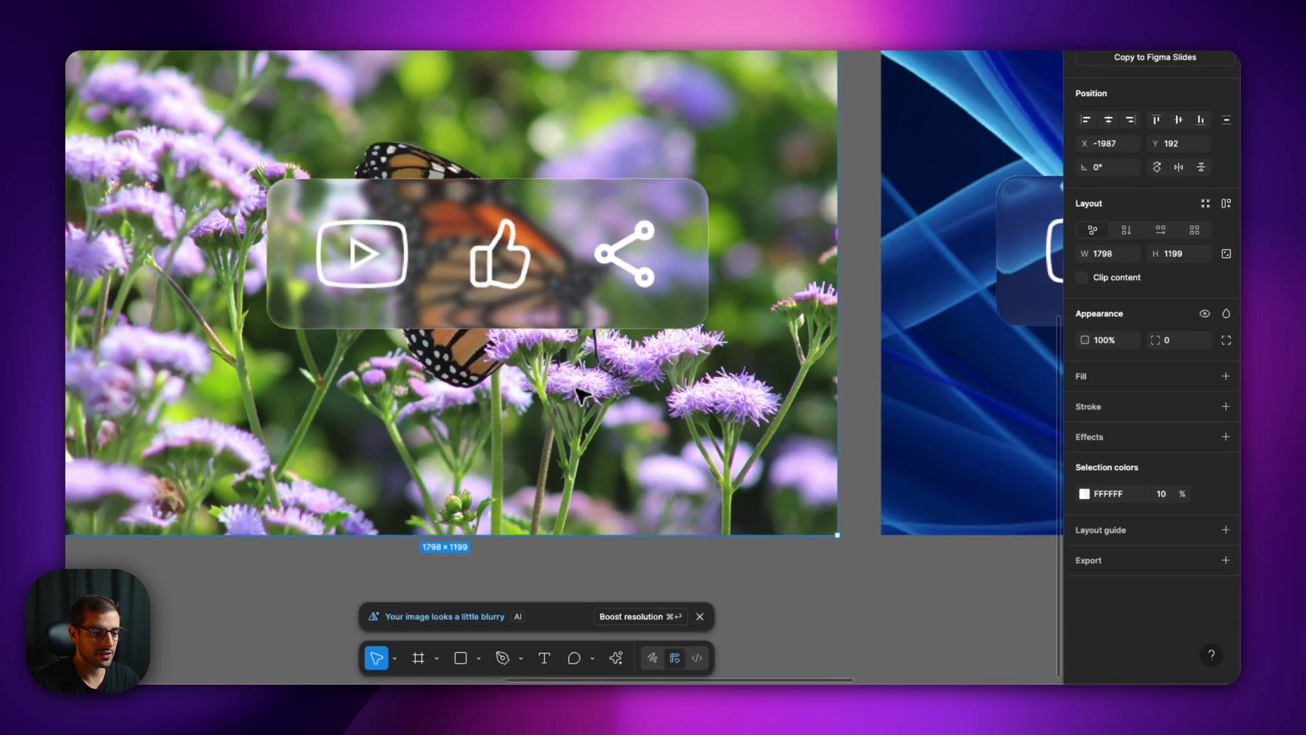
Undo the accidental move of the butterfly photo's frame, Frame 1, and clear the selection
{"action": "left_click_drag", "start_coordinate": [507, 343], "coordinate": [521, 358]}
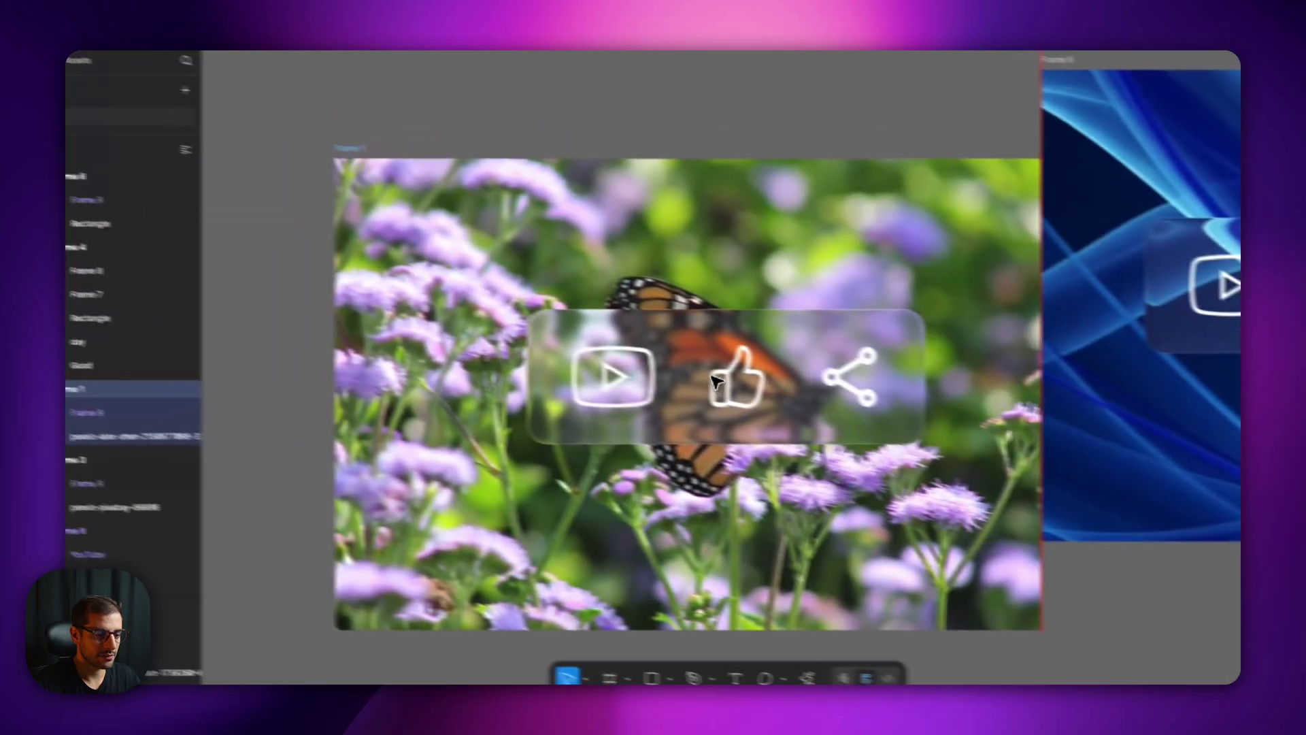
{"action": "left_click_drag", "start_coordinate": [712, 377], "coordinate": [671, 299]}
{"action": "key", "text": "super+z"}
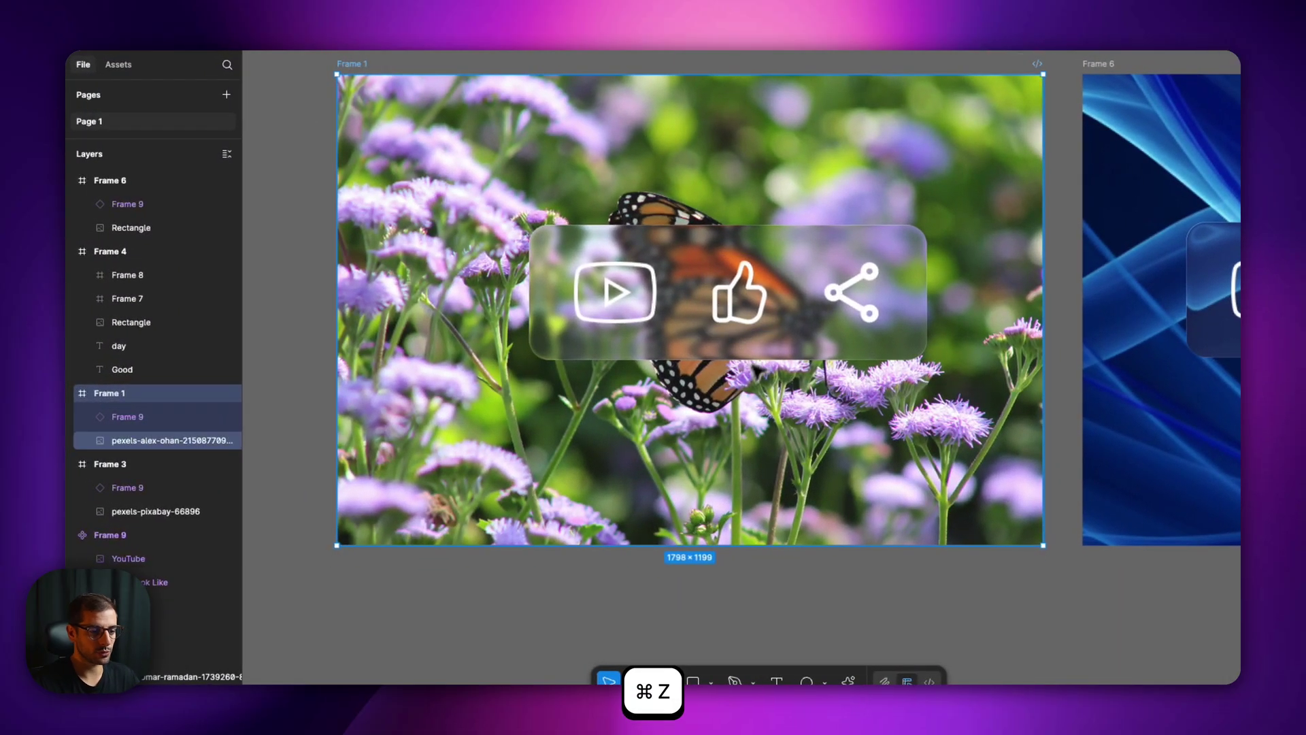
{"action": "left_click", "coordinate": [227, 360]}
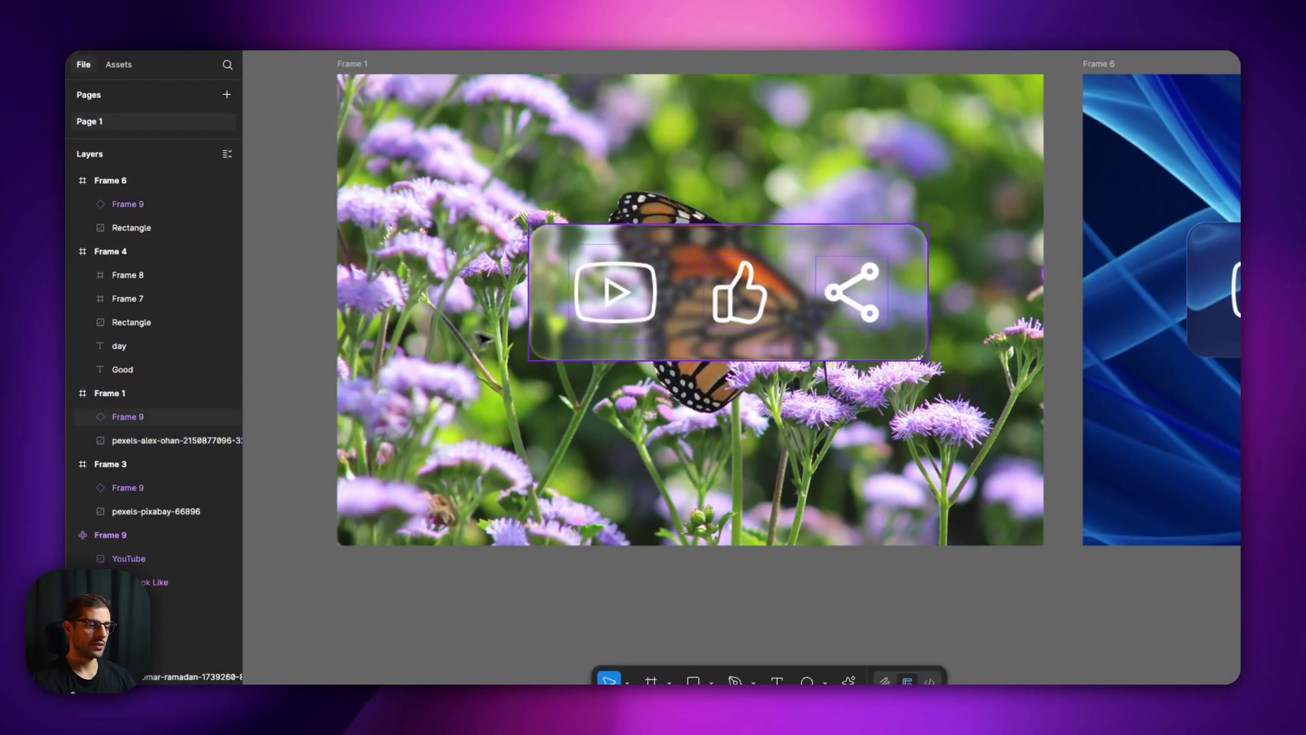
{"action": "key", "text": "Escape"}
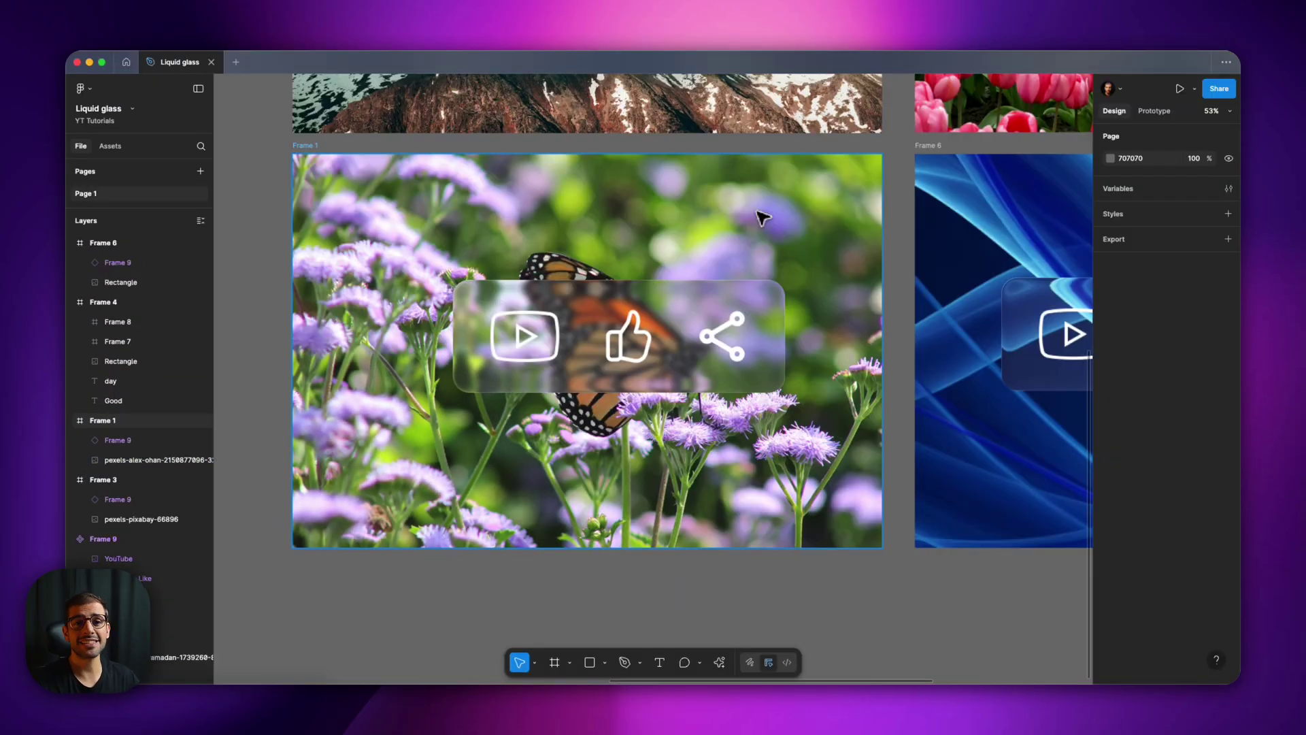